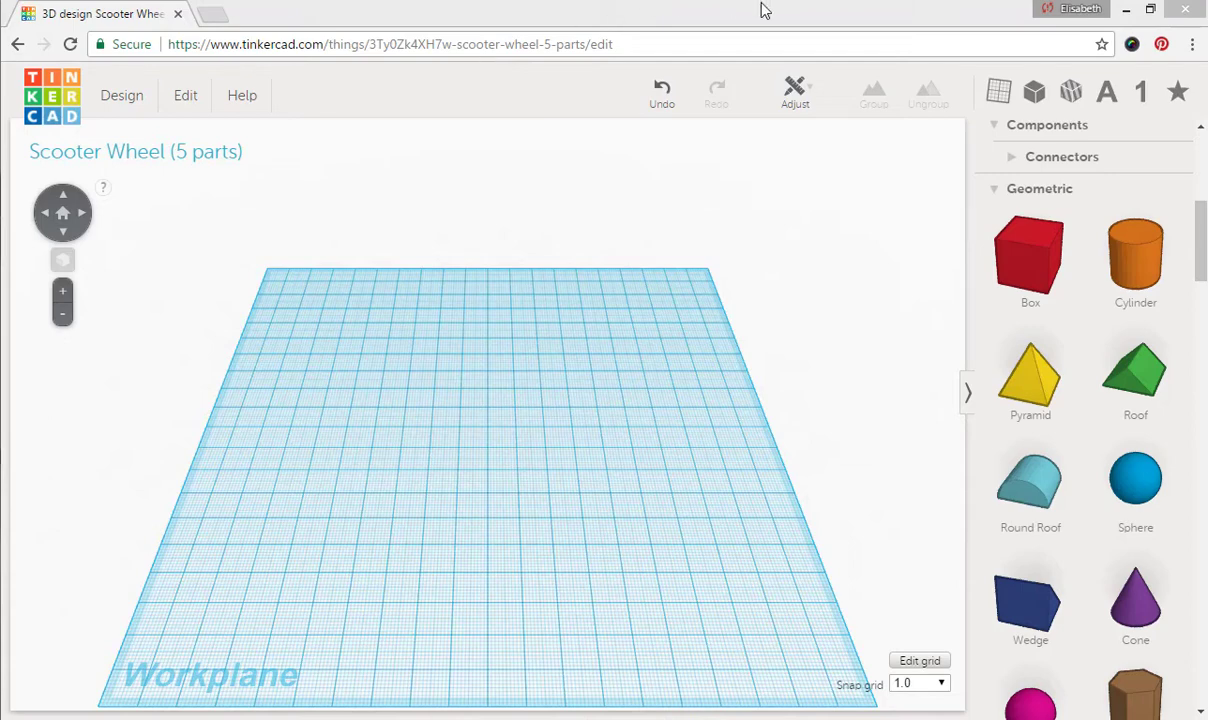
Add a thin torus, put the ruler at the workplane's lower-left corner, and set snap grid to 0.1.
{"action": "left_click_drag", "start_coordinate": [1200, 236], "coordinate": [1203, 295]}
{"action": "left_click_drag", "start_coordinate": [1145, 412], "coordinate": [540, 398]}
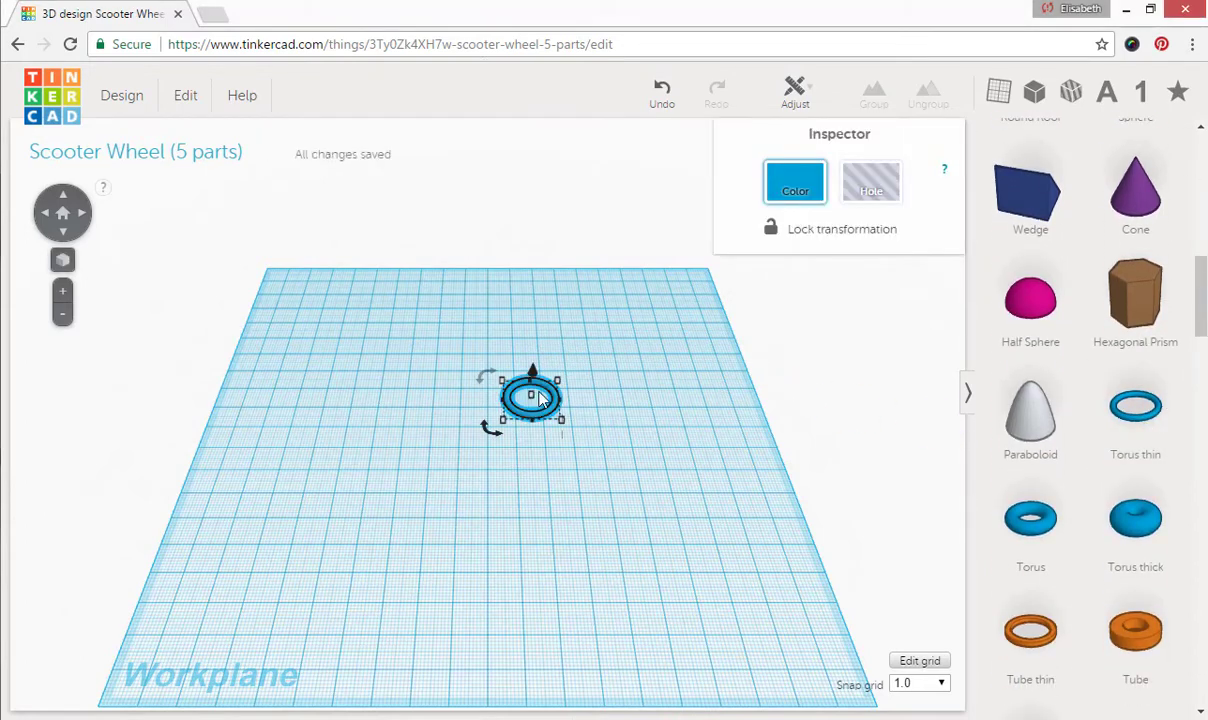
{"action": "left_click", "coordinate": [1002, 91]}
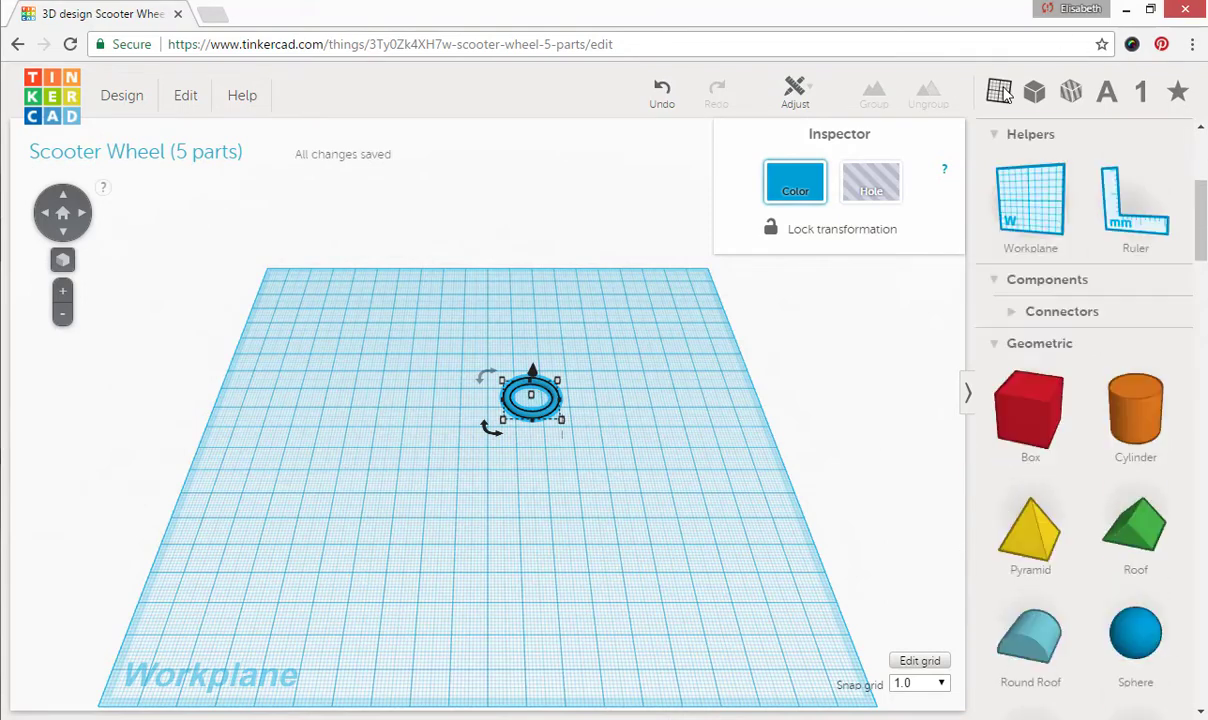
{"action": "left_click", "coordinate": [1121, 226]}
{"action": "left_click", "coordinate": [206, 544]}
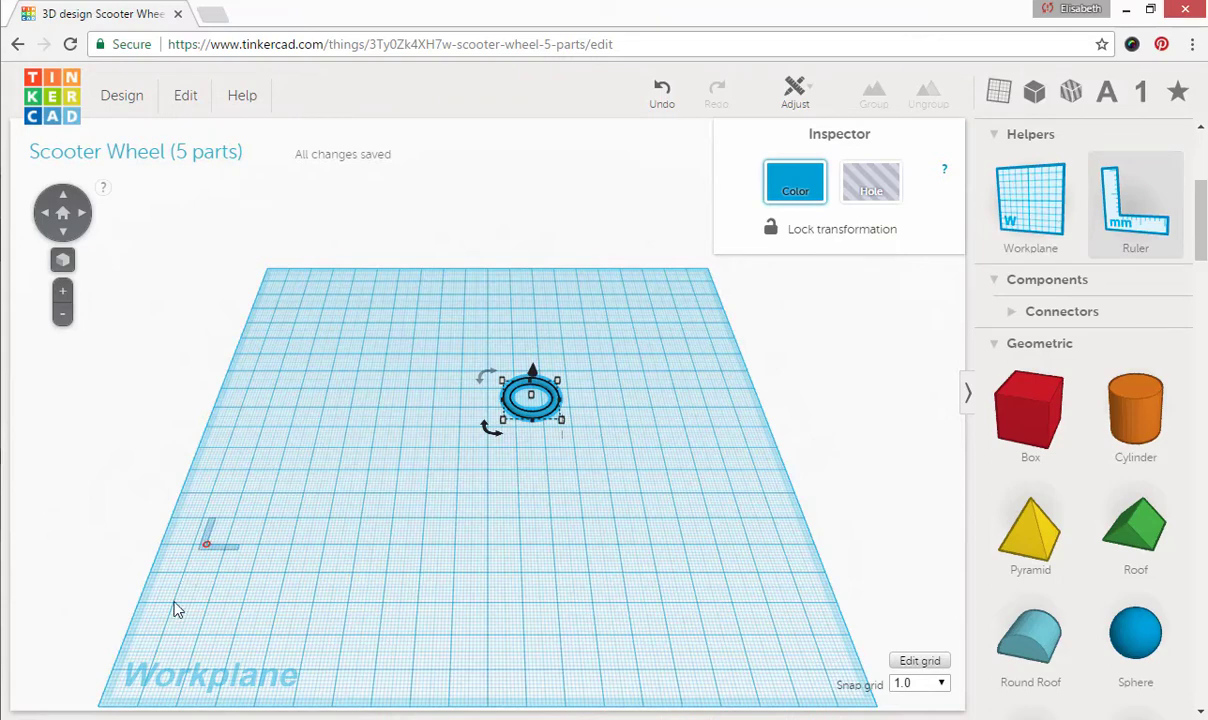
{"action": "left_click", "coordinate": [142, 680]}
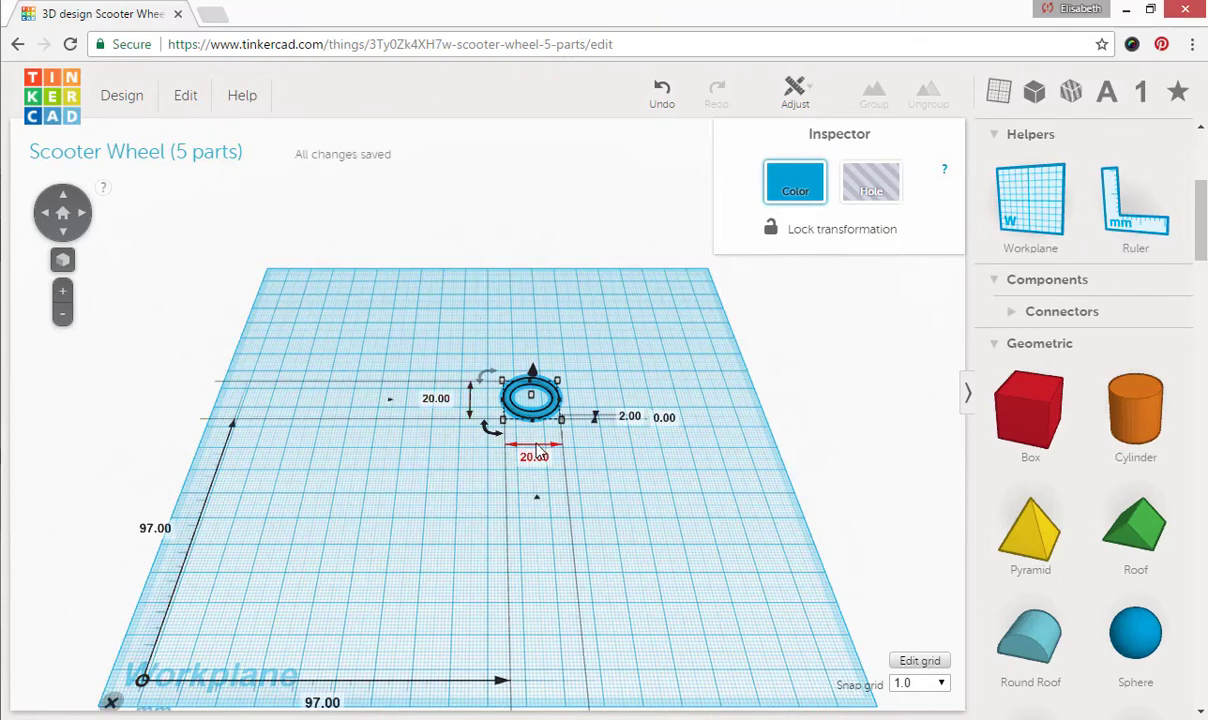
{"action": "left_click", "coordinate": [941, 686]}
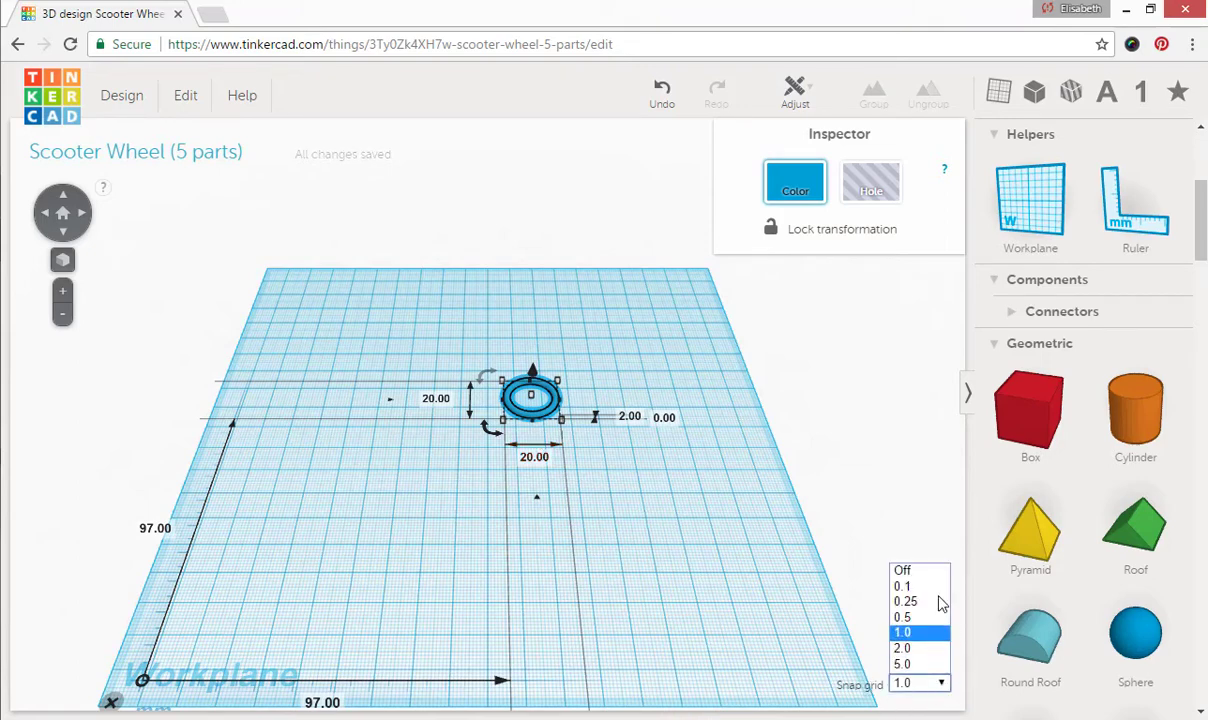
{"action": "left_click", "coordinate": [905, 586]}
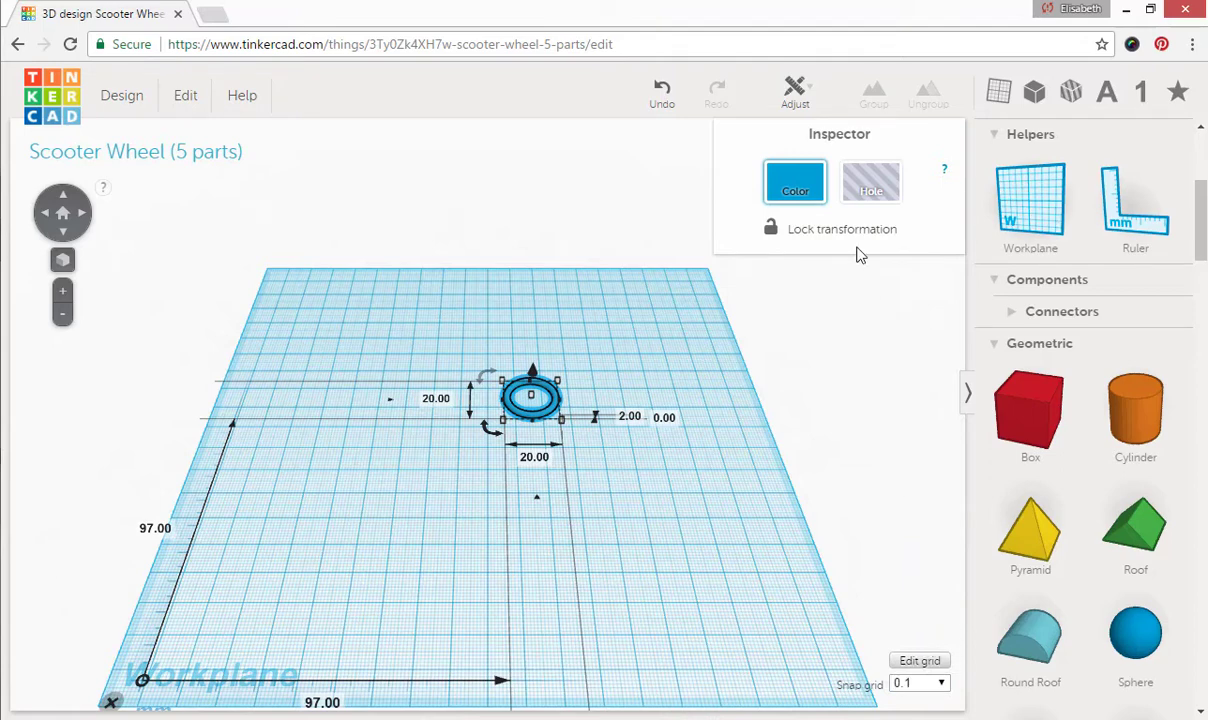
Colour the thin ring green.
{"action": "left_click", "coordinate": [795, 185]}
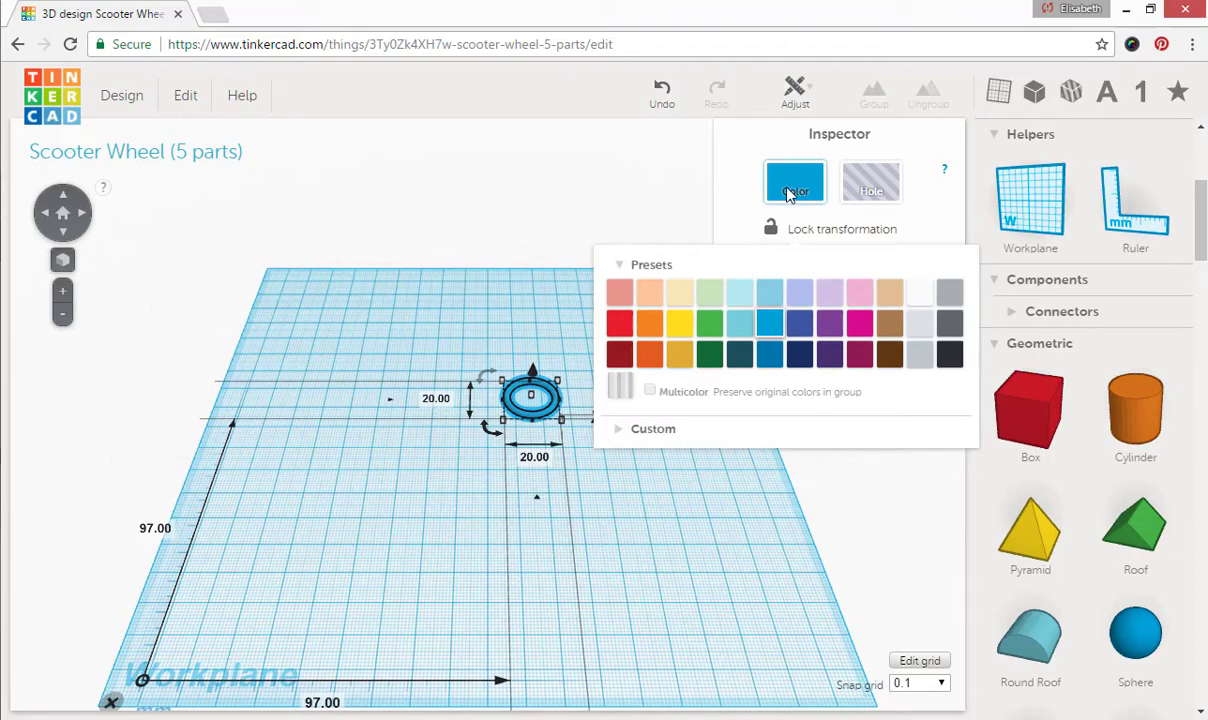
{"action": "left_click", "coordinate": [709, 322]}
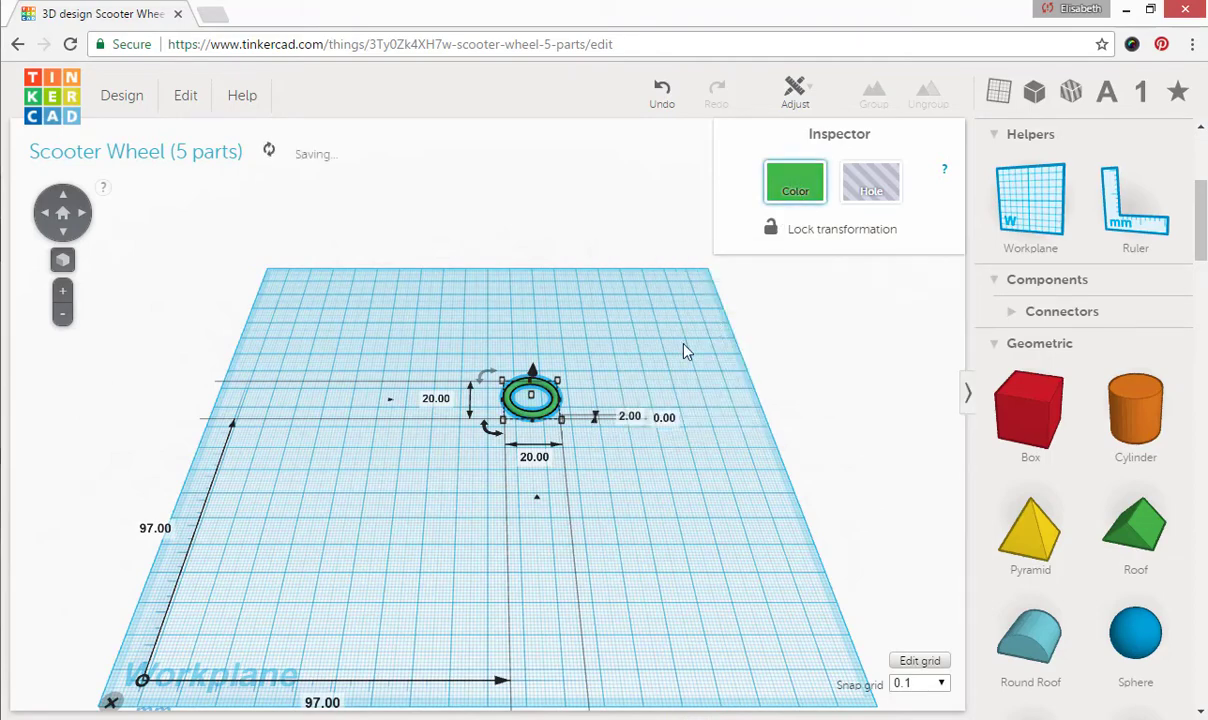
{"action": "scroll", "coordinate": [686, 350], "scroll_direction": "up", "scroll_amount": 3}
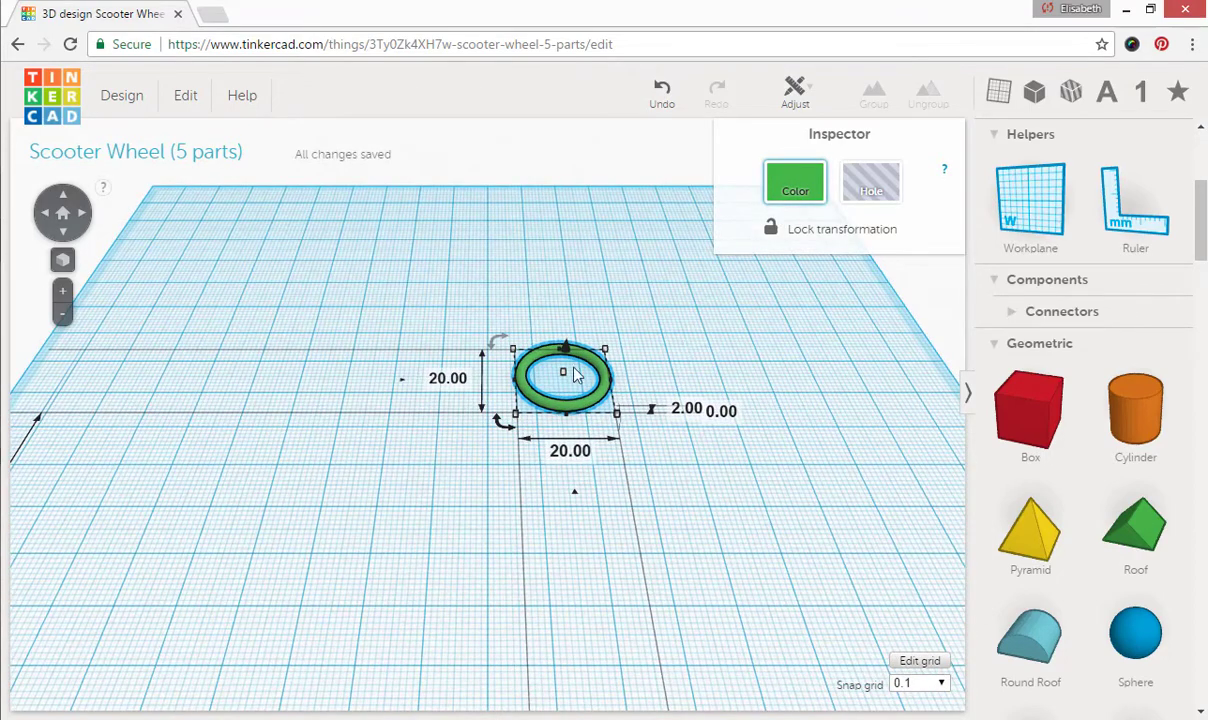
Resize the ring to 31.75 × 31.75 mm, 4.83 mm tall, and move it back-left.
{"action": "left_click", "coordinate": [458, 378]}
{"action": "type", "text": "31.75"}
{"action": "left_click", "coordinate": [577, 455]}
{"action": "type", "text": "31.75"}
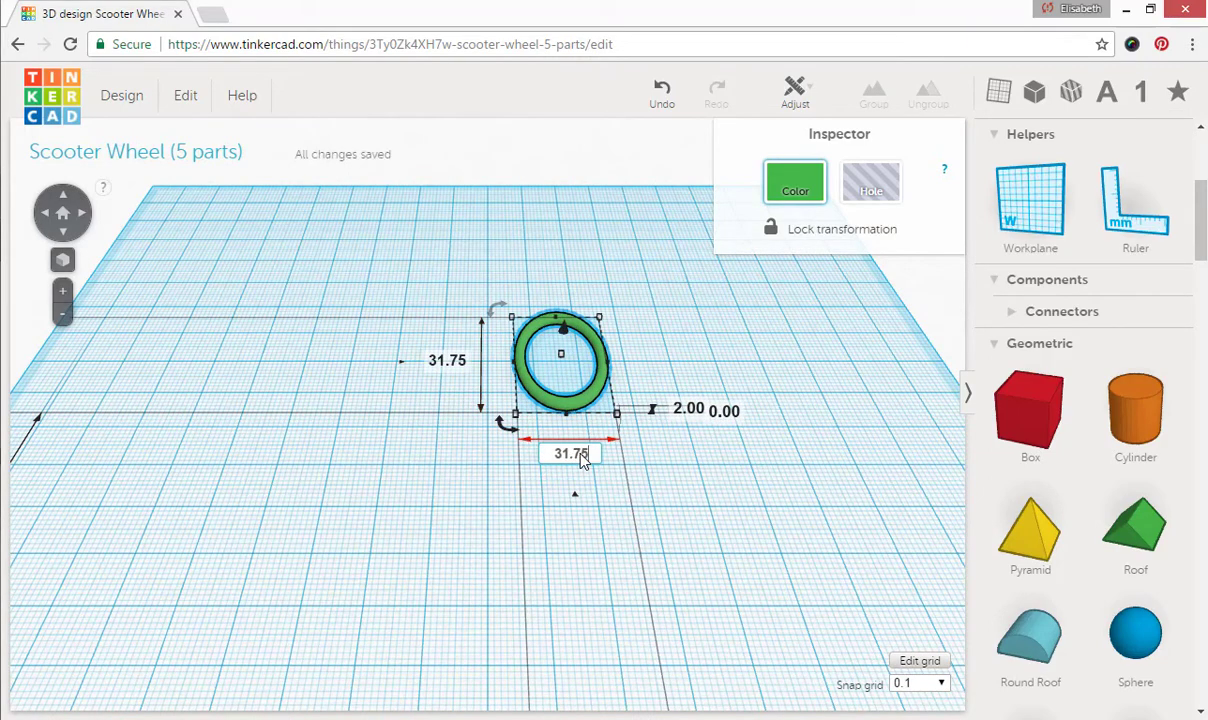
{"action": "left_click", "coordinate": [697, 418]}
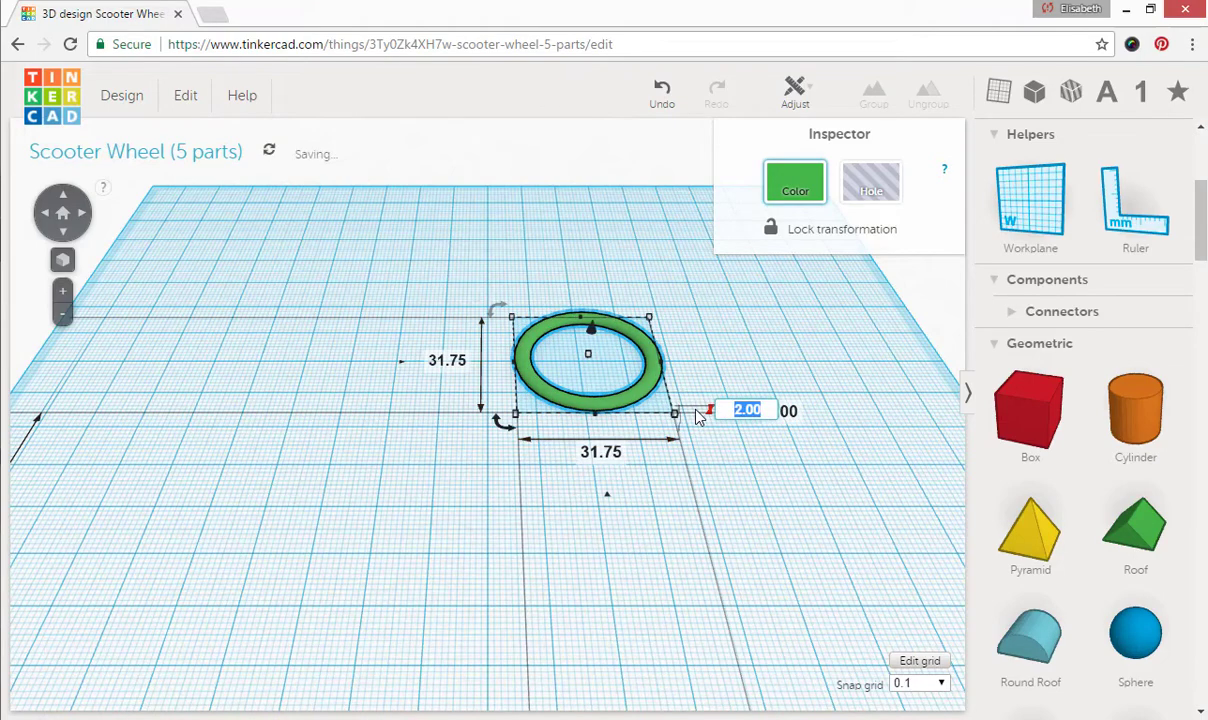
{"action": "type", "text": "4.83"}
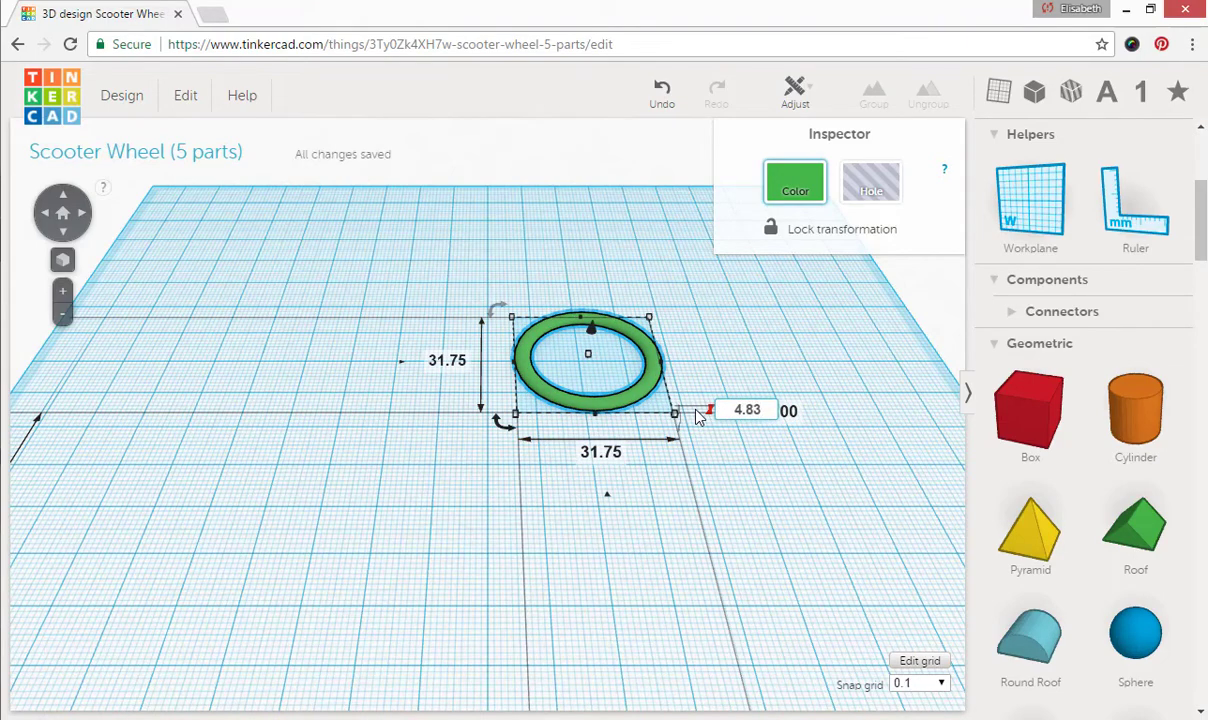
{"action": "left_click", "coordinate": [855, 513]}
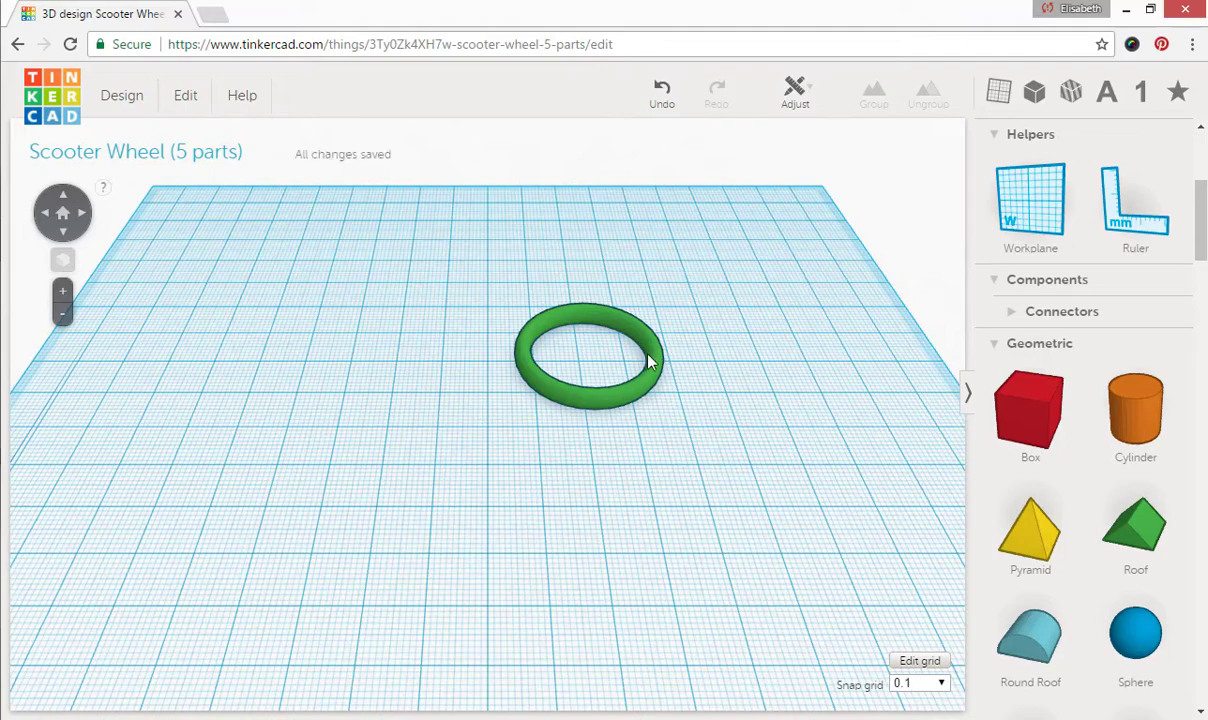
{"action": "left_click_drag", "start_coordinate": [633, 355], "coordinate": [406, 314]}
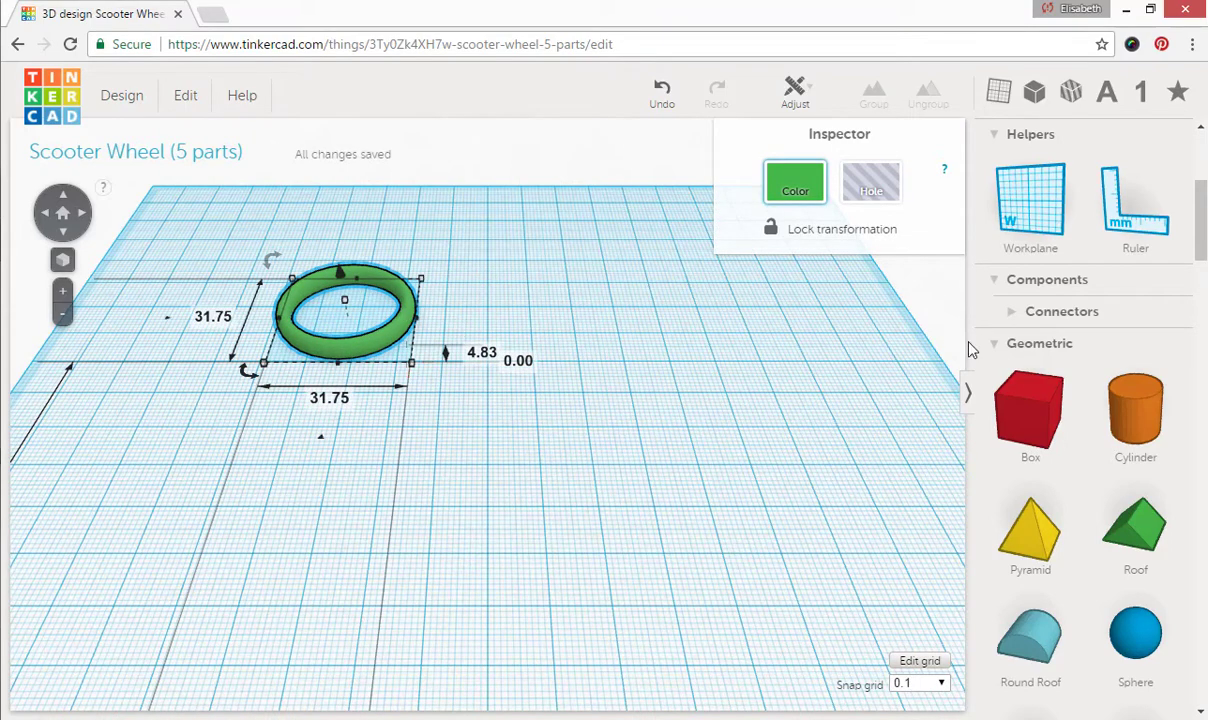
Add a cylinder to the workplane and colour it light pink.
{"action": "left_click_drag", "start_coordinate": [1132, 404], "coordinate": [673, 450]}
{"action": "left_click", "coordinate": [794, 185]}
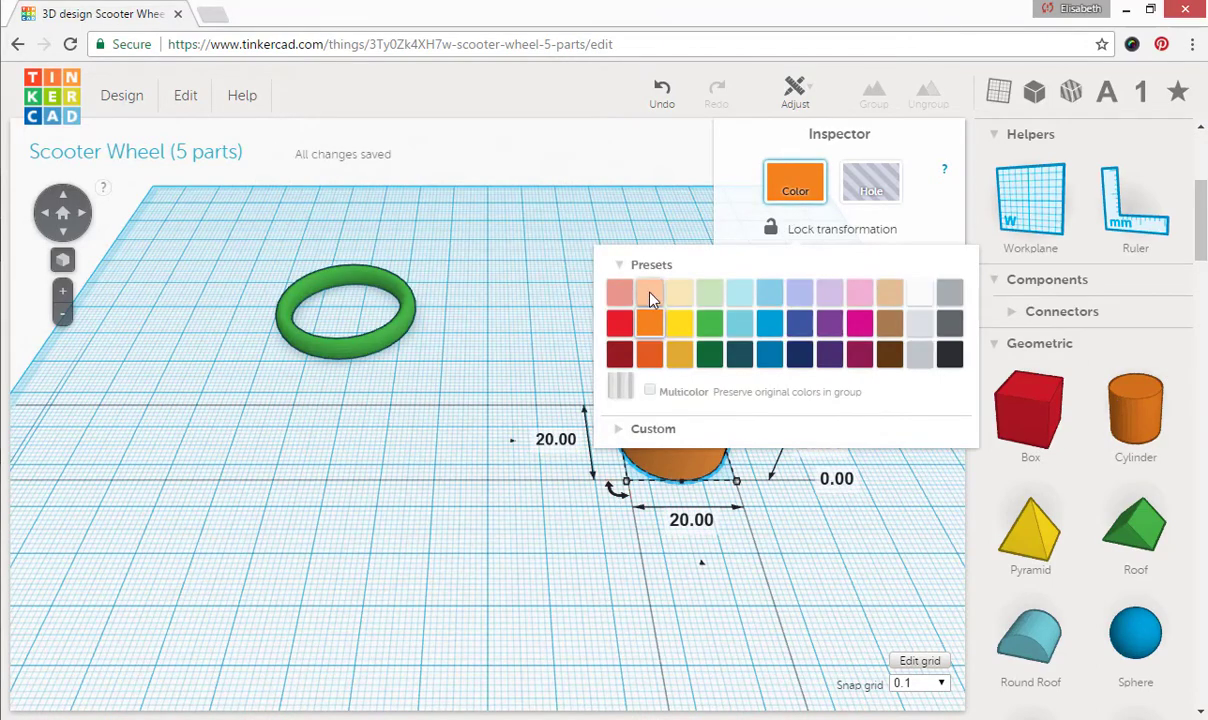
{"action": "left_click", "coordinate": [622, 292]}
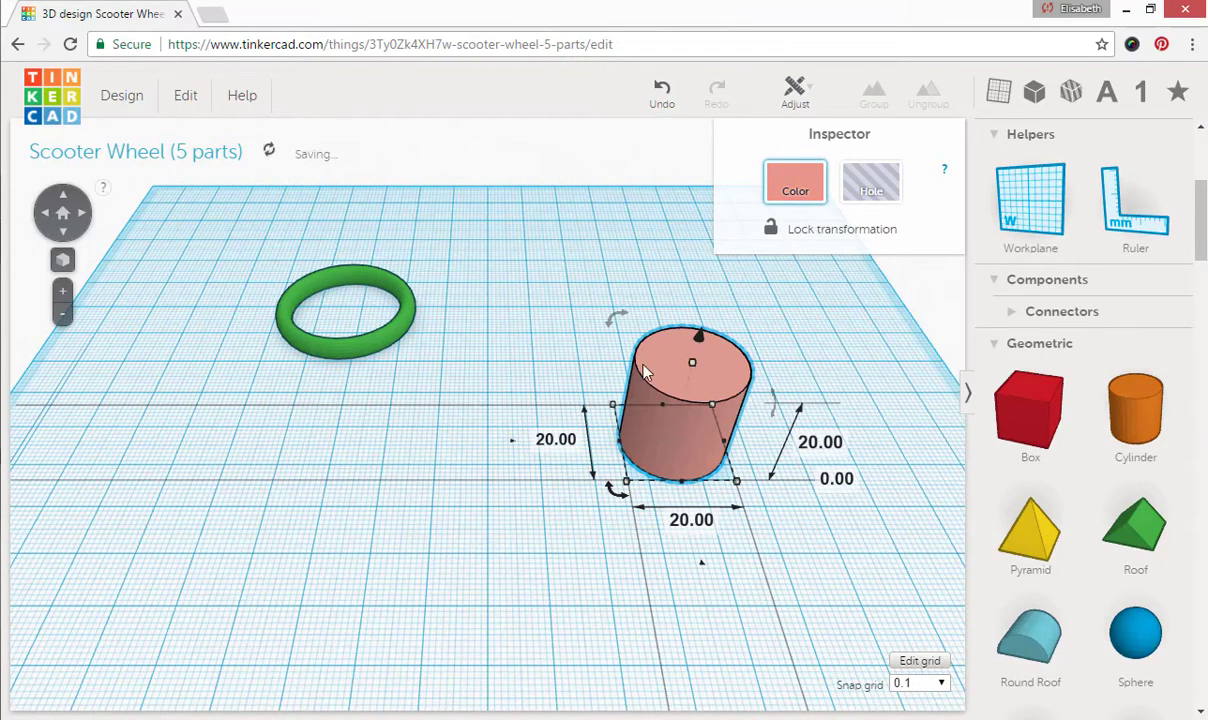
Resize the cylinder to a 28 × 28 mm disc, 2 mm tall.
{"action": "left_click", "coordinate": [555, 439]}
{"action": "type", "text": "28"}
{"action": "left_click", "coordinate": [678, 524]}
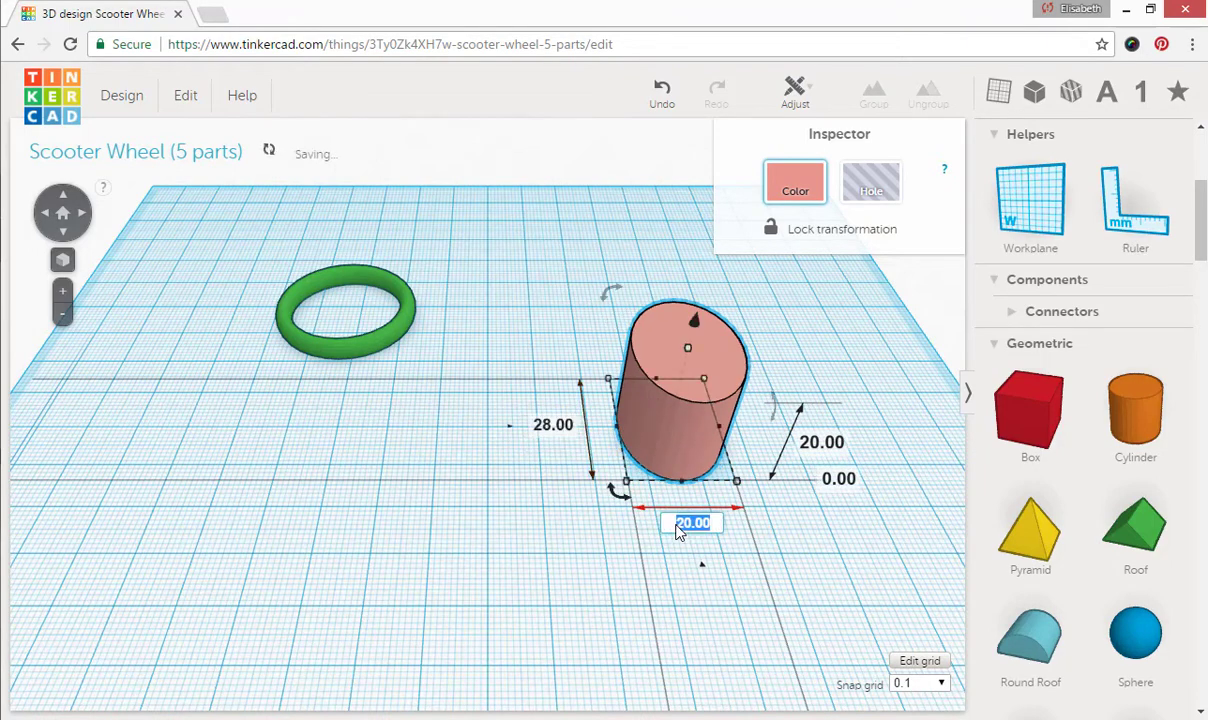
{"action": "type", "text": "28"}
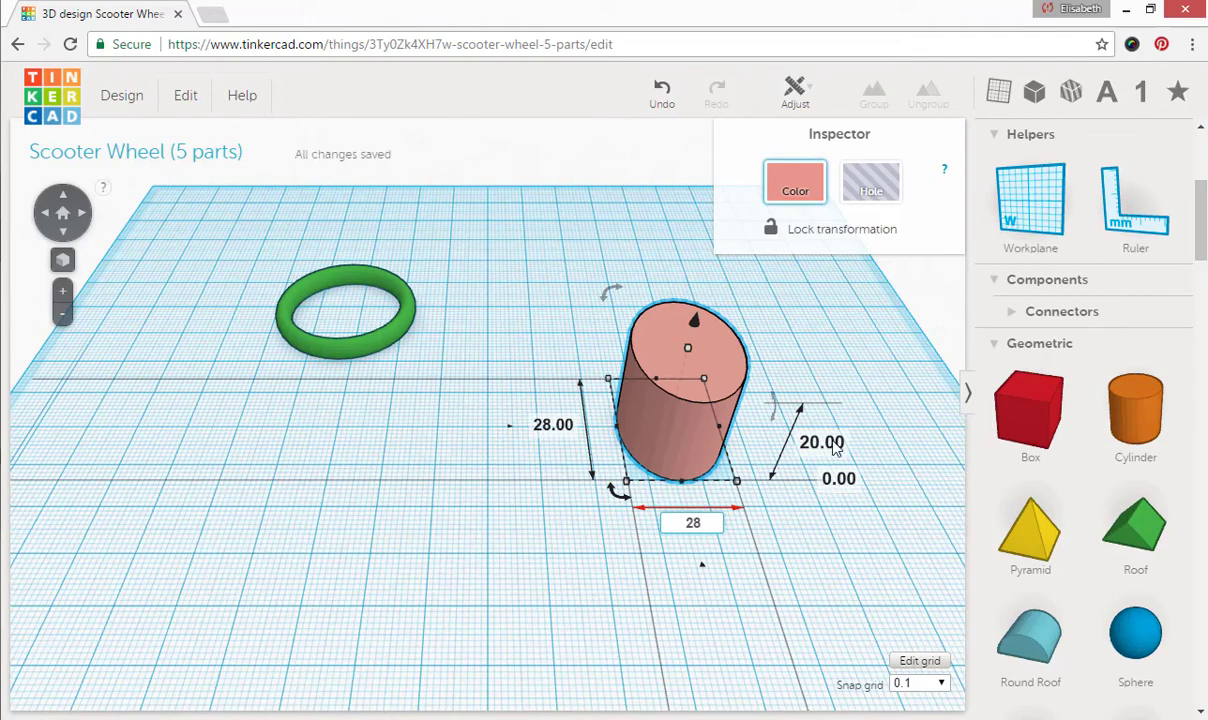
{"action": "left_click", "coordinate": [827, 443]}
{"action": "type", "text": "2"}
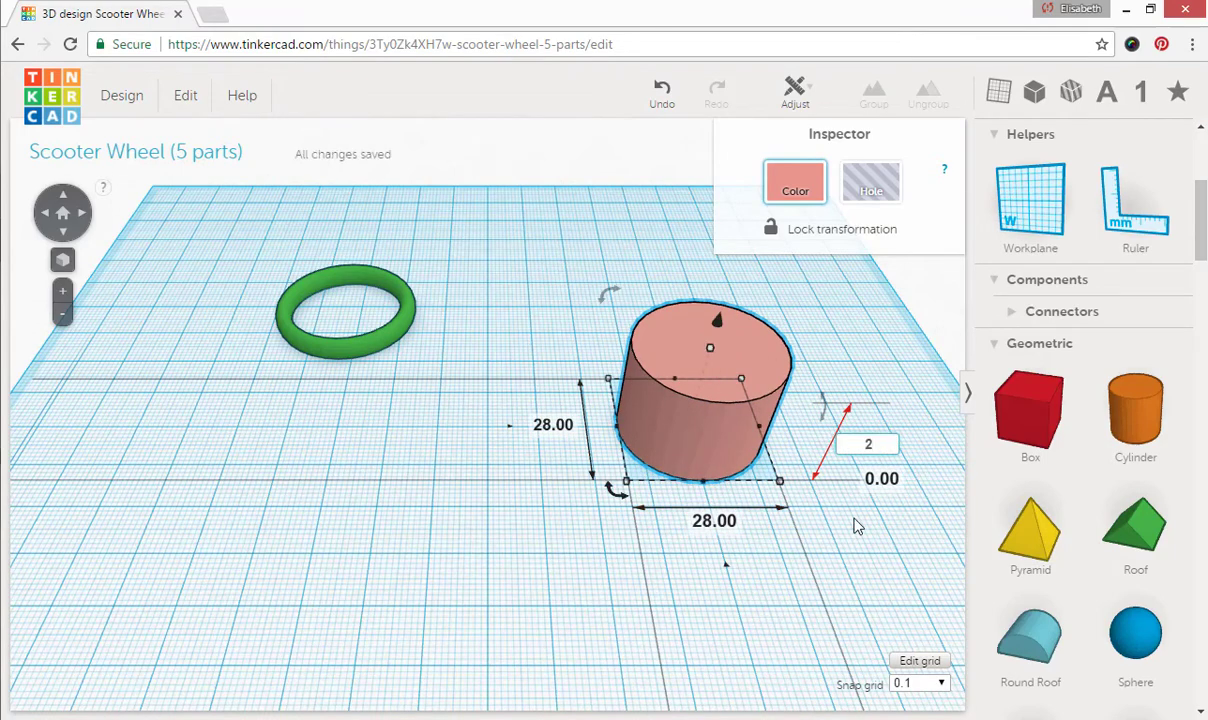
{"action": "left_click", "coordinate": [855, 527]}
Move the green ring onto the pink disc, nudging it into place with arrow keys.
{"action": "left_click_drag", "start_coordinate": [699, 426], "coordinate": [520, 387]}
{"action": "left_click_drag", "start_coordinate": [378, 305], "coordinate": [568, 386]}
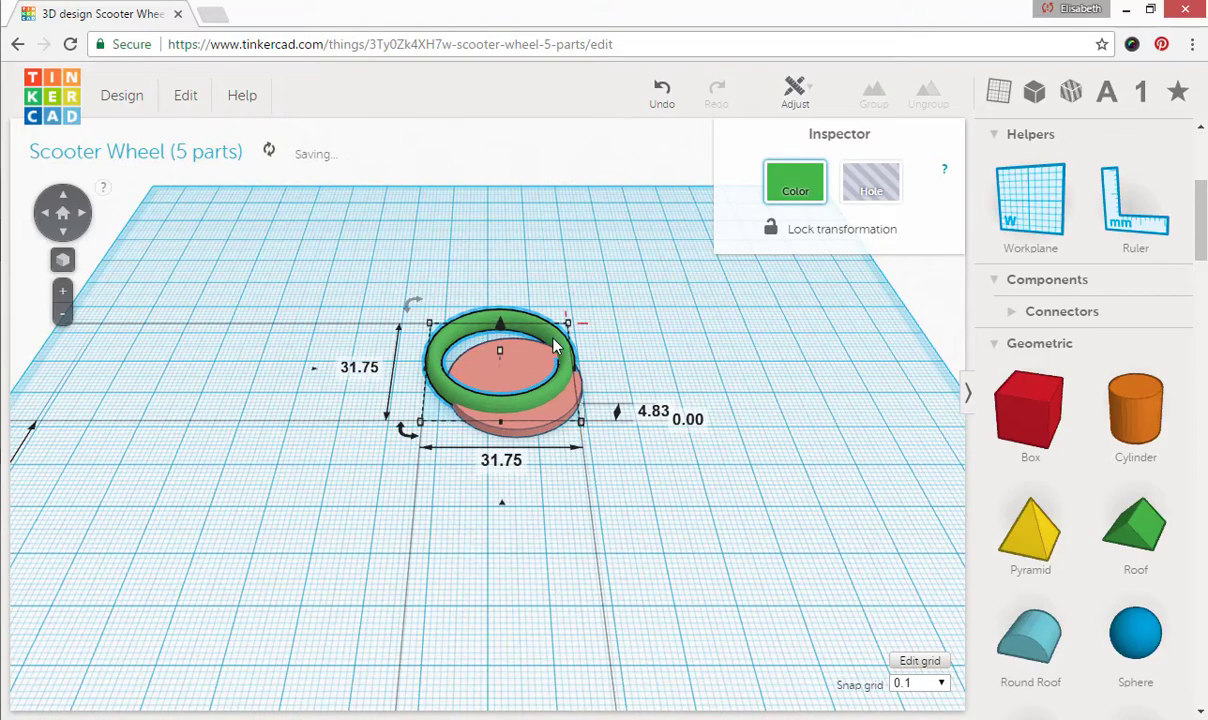
{"action": "key", "text": "Right"}
{"action": "key", "text": "Right"}
{"action": "key", "text": "Right"}
{"action": "key", "text": "Down"}
{"action": "key", "text": "Down"}
{"action": "key", "text": "Down"}
{"action": "left_click", "coordinate": [800, 392]}
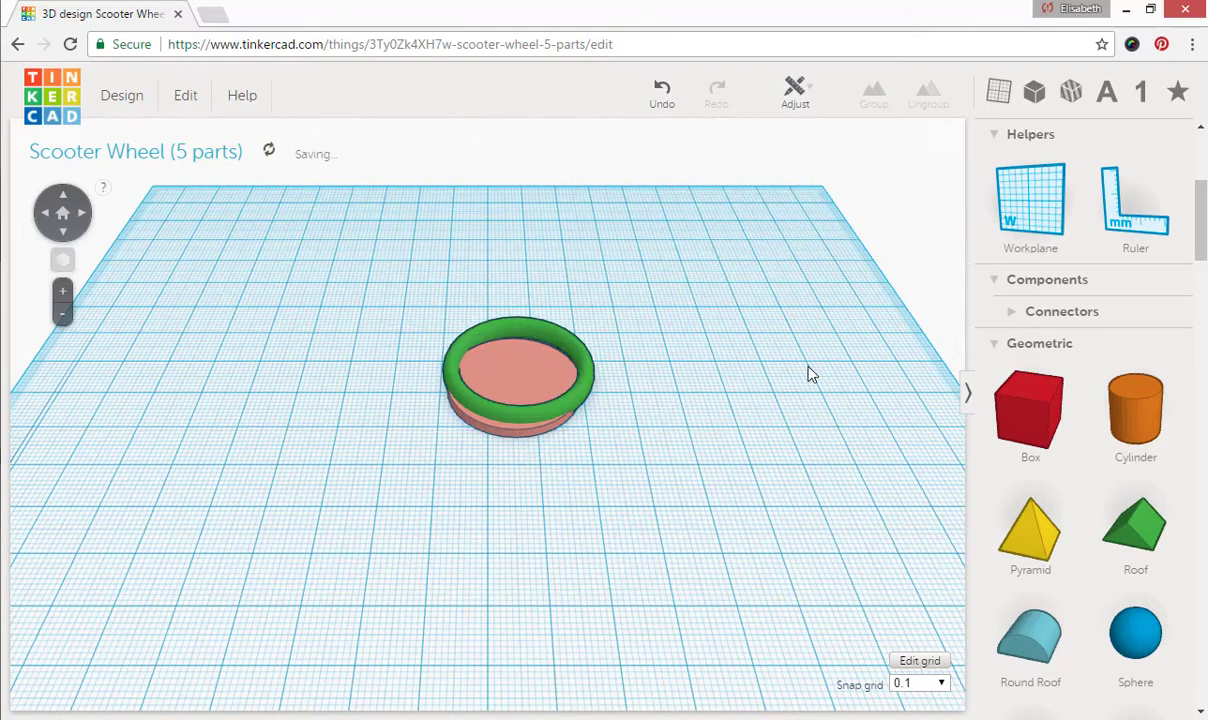
Align the ring and disc, centring them on both horizontal axes and vertically.
{"action": "left_click_drag", "start_coordinate": [407, 256], "coordinate": [615, 465]}
{"action": "left_click", "coordinate": [799, 92]}
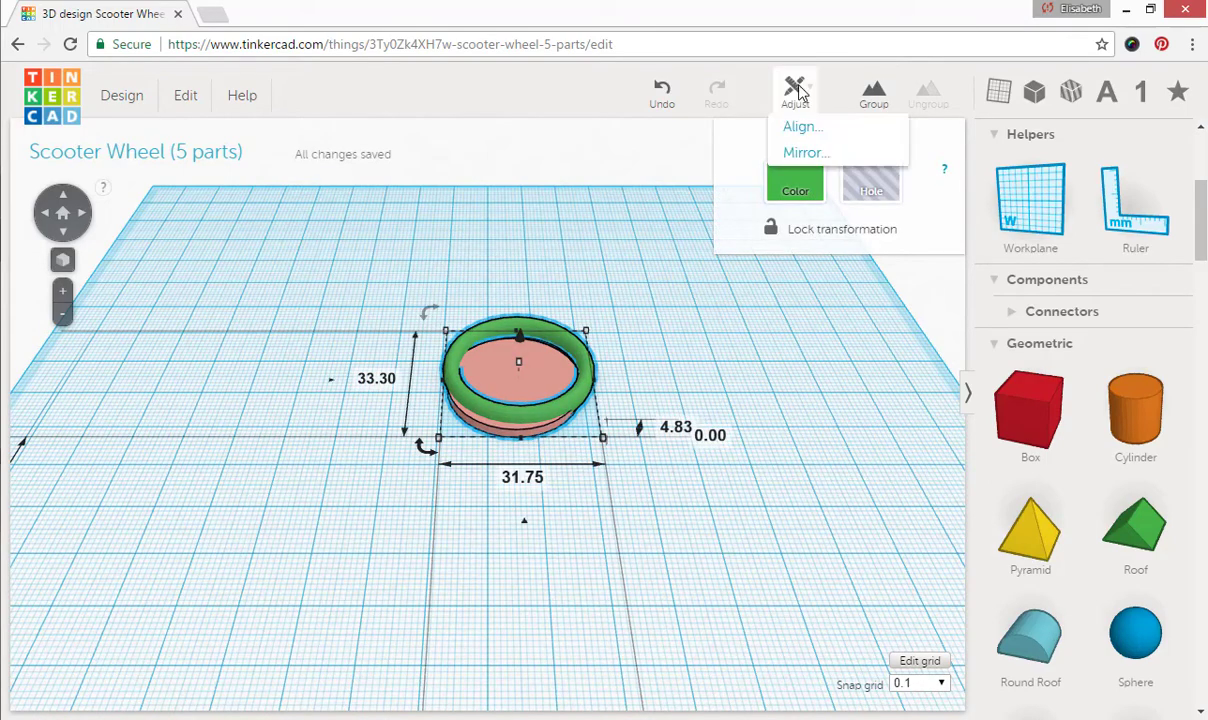
{"action": "left_click", "coordinate": [801, 128]}
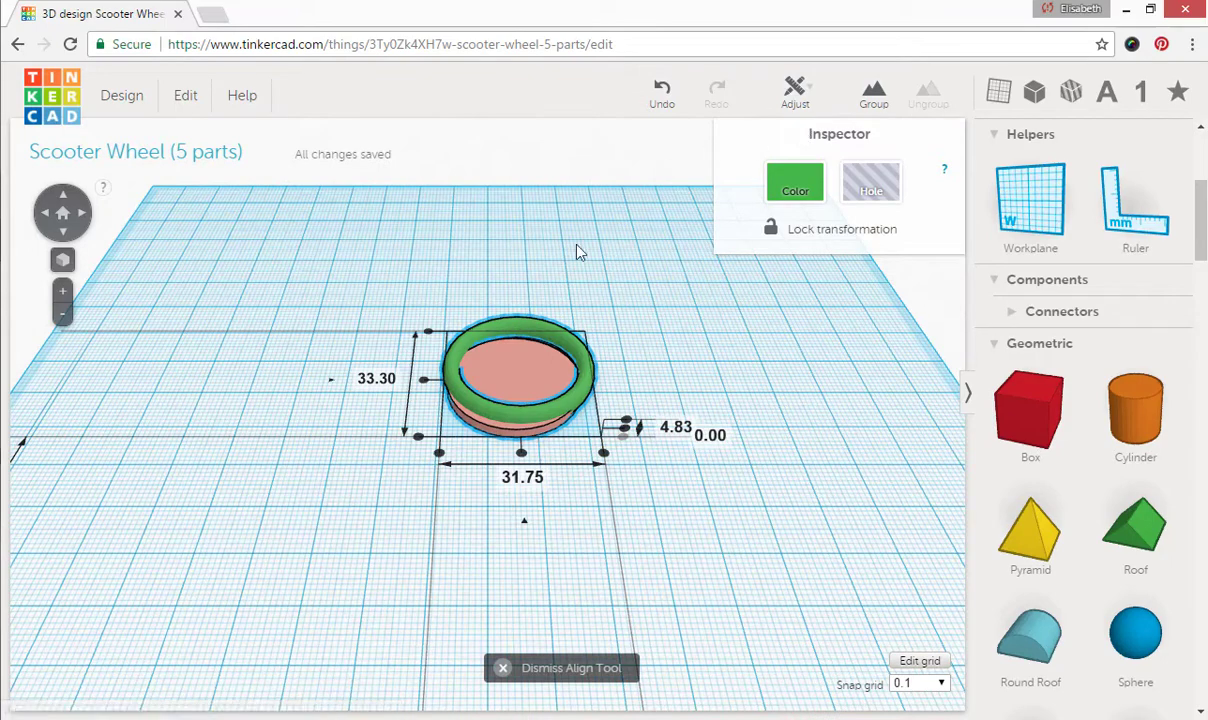
{"action": "left_click", "coordinate": [423, 380]}
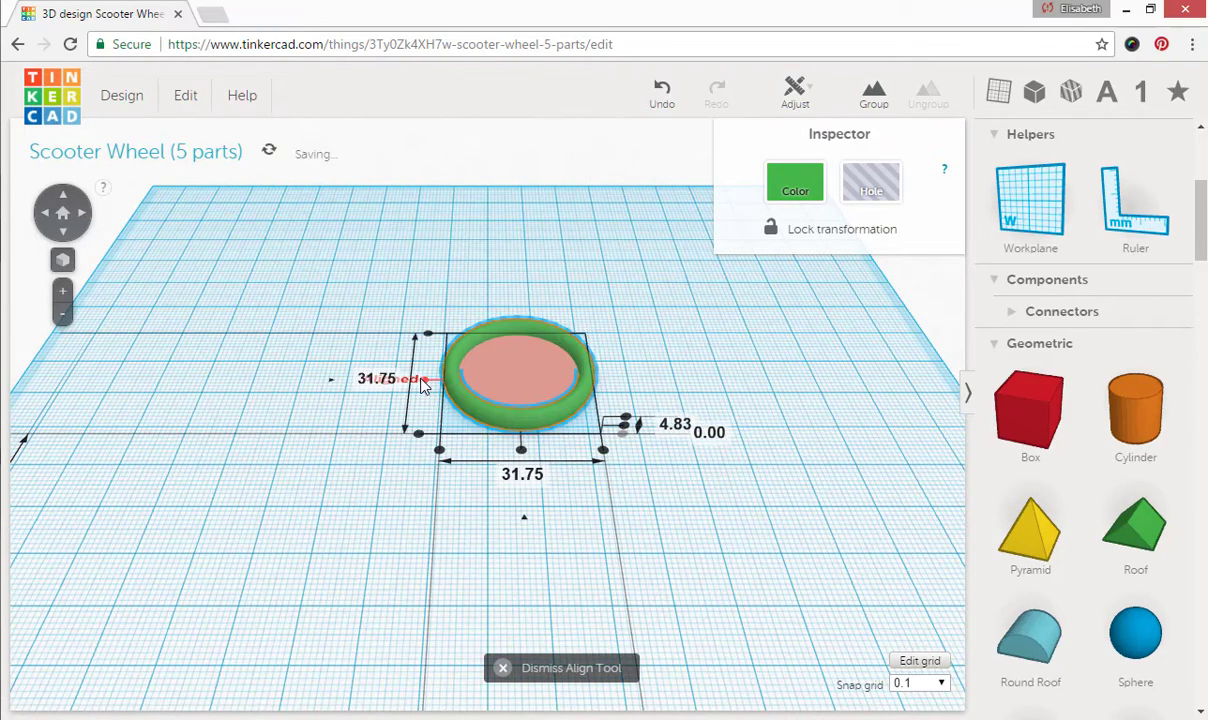
{"action": "left_click", "coordinate": [521, 450]}
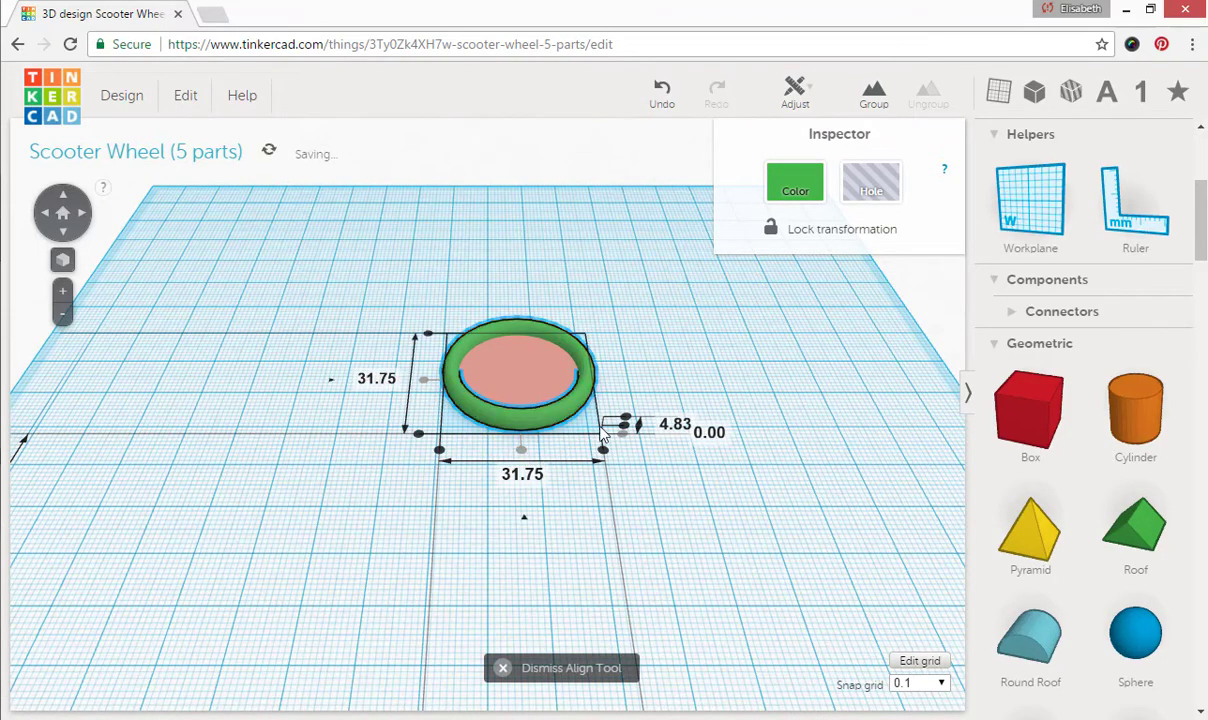
{"action": "left_click", "coordinate": [623, 425]}
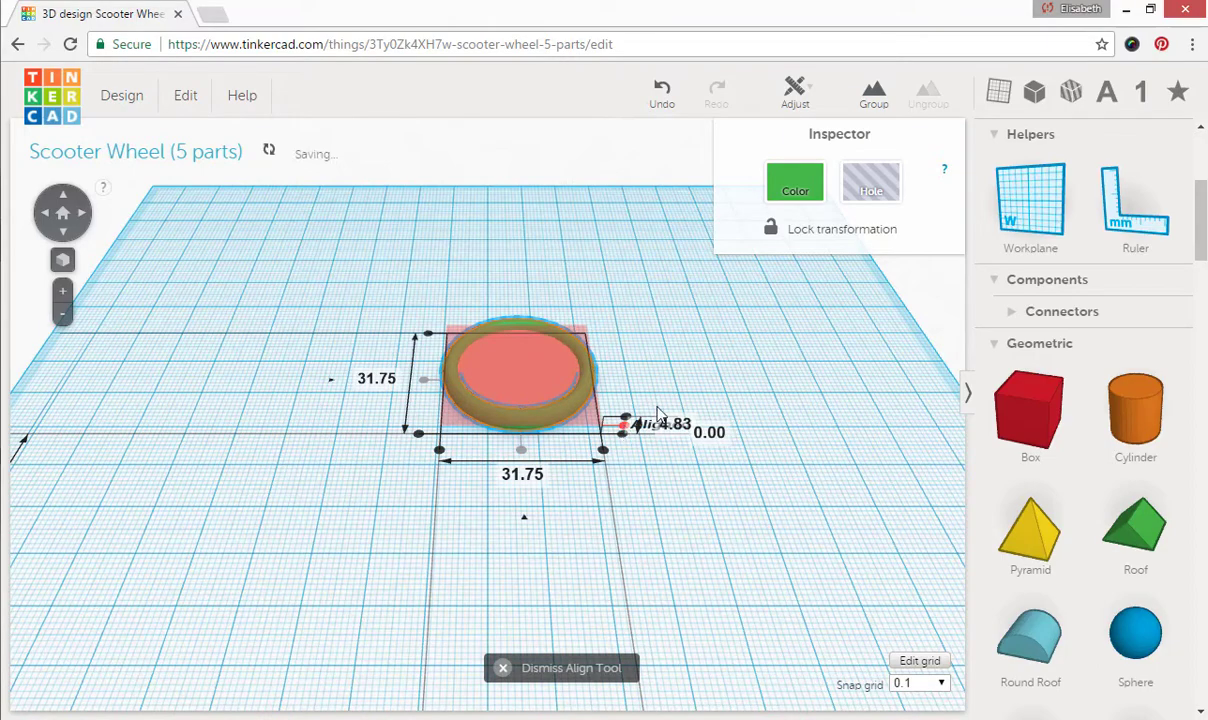
{"action": "left_click", "coordinate": [700, 390]}
Group the ring and disc with Multicolor so each keeps its colour.
{"action": "right_click_drag", "start_coordinate": [631, 503], "coordinate": [706, 582]}
{"action": "left_click_drag", "start_coordinate": [365, 246], "coordinate": [630, 452]}
{"action": "left_click", "coordinate": [875, 92]}
{"action": "left_click", "coordinate": [806, 181]}
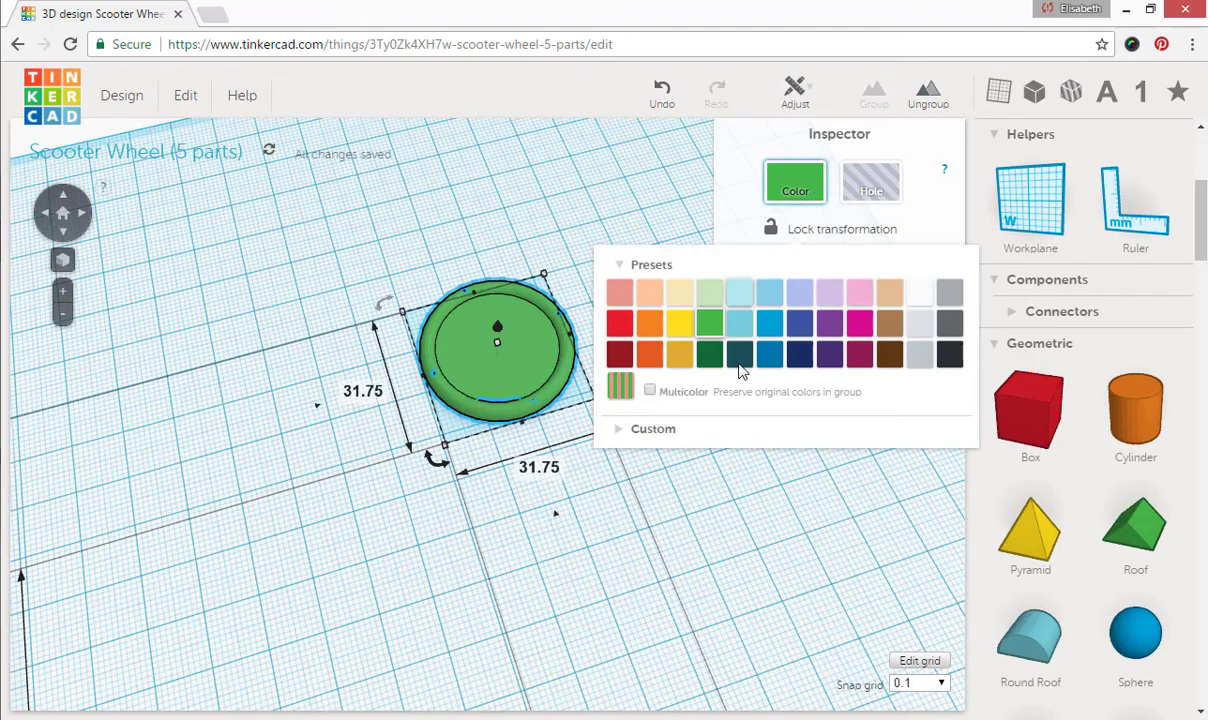
{"action": "left_click", "coordinate": [650, 391]}
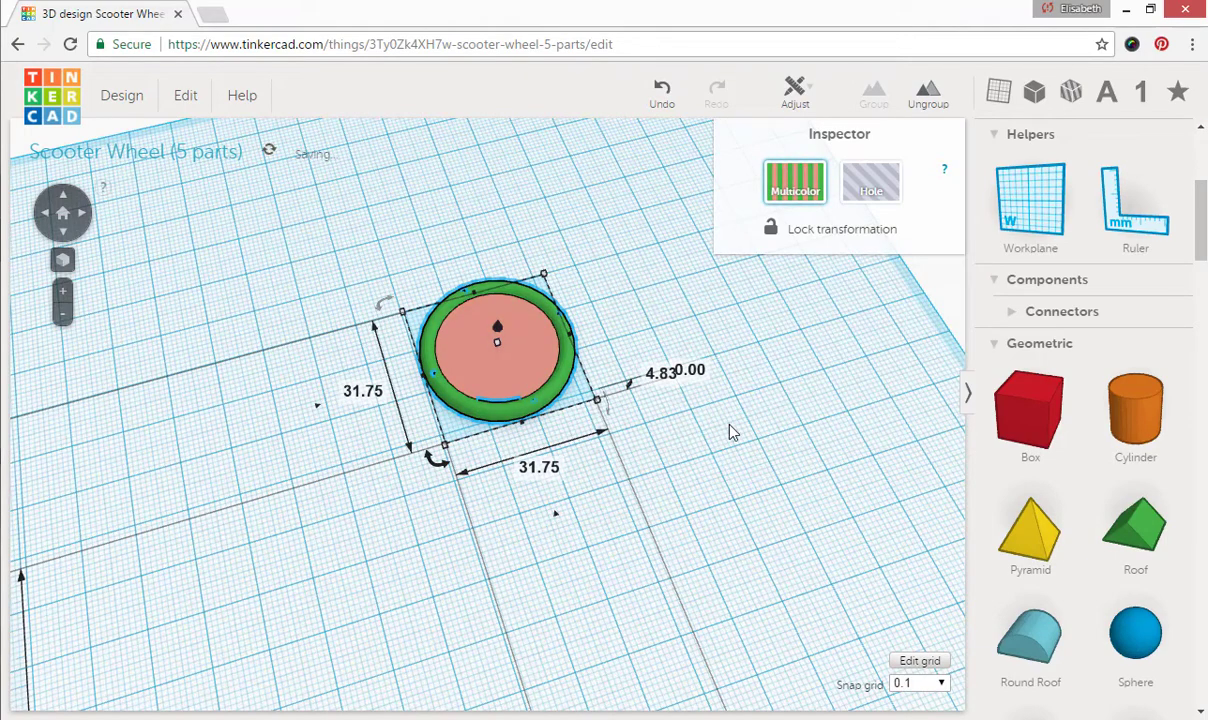
{"action": "left_click", "coordinate": [735, 432]}
Add a half sphere beside the wheel and colour it yellow.
{"action": "right_click_drag", "start_coordinate": [763, 450], "coordinate": [690, 441]}
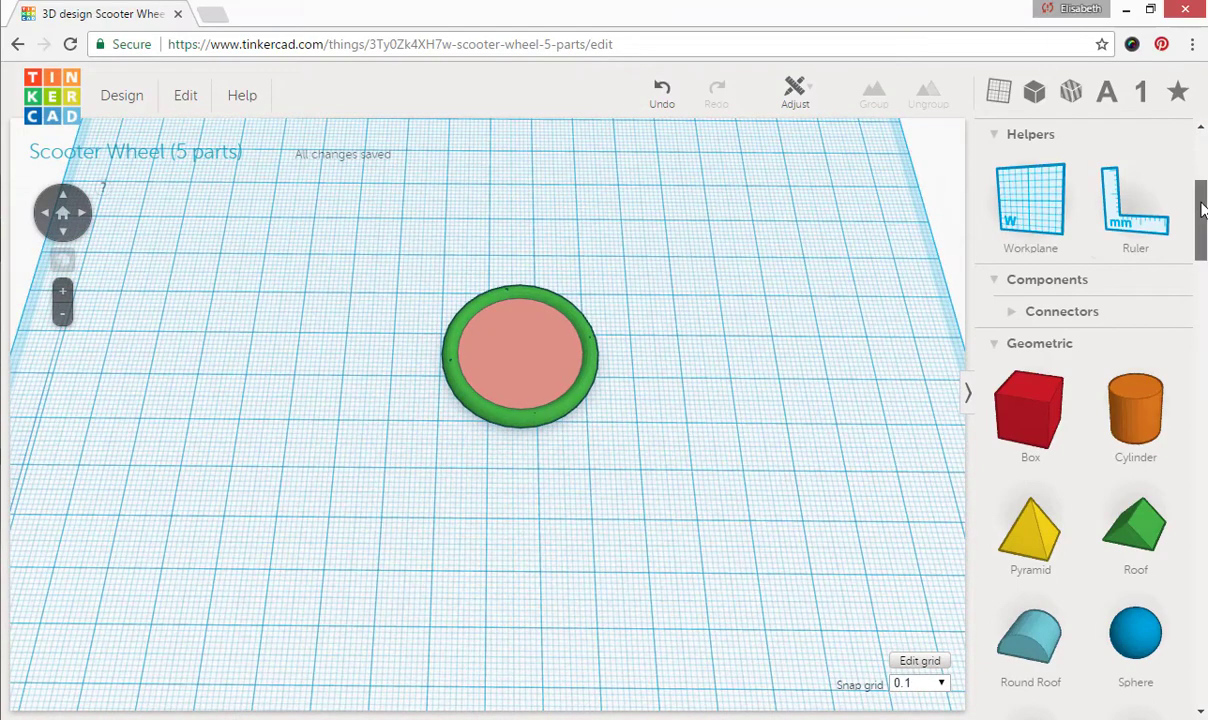
{"action": "left_click_drag", "start_coordinate": [1203, 220], "coordinate": [1205, 282]}
{"action": "left_click_drag", "start_coordinate": [1030, 395], "coordinate": [855, 345]}
{"action": "left_click_drag", "start_coordinate": [762, 372], "coordinate": [774, 386]}
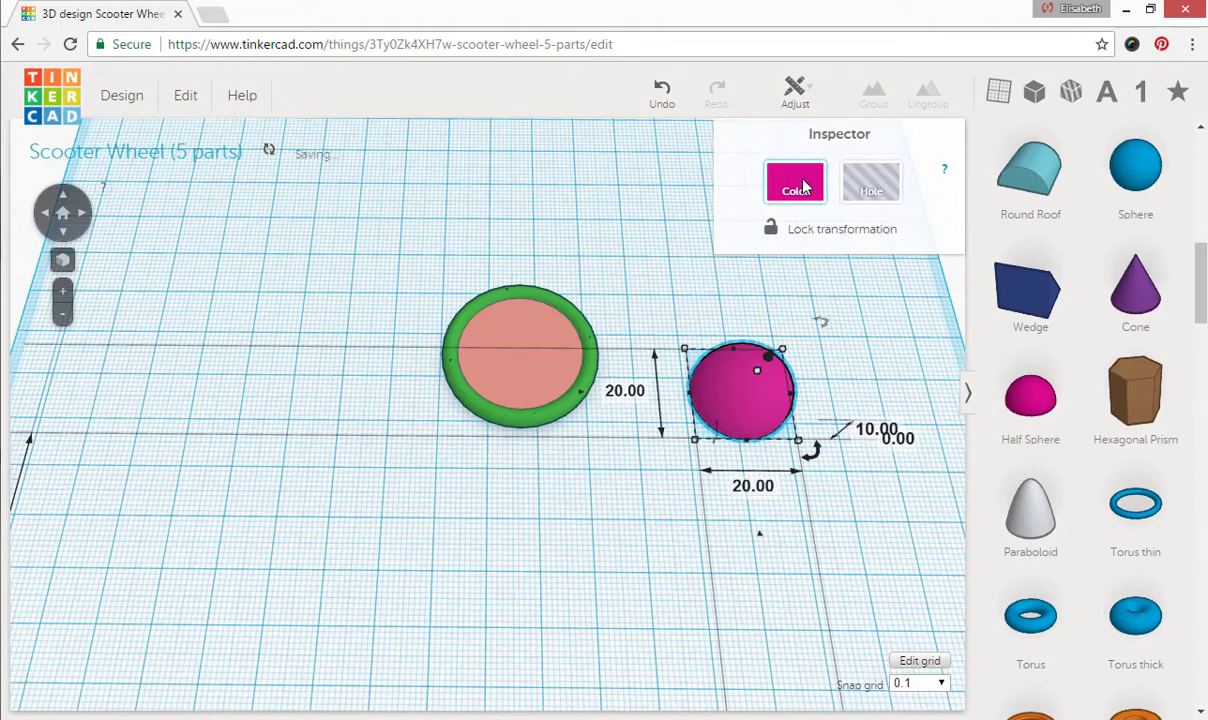
{"action": "left_click", "coordinate": [801, 189]}
{"action": "left_click", "coordinate": [679, 322]}
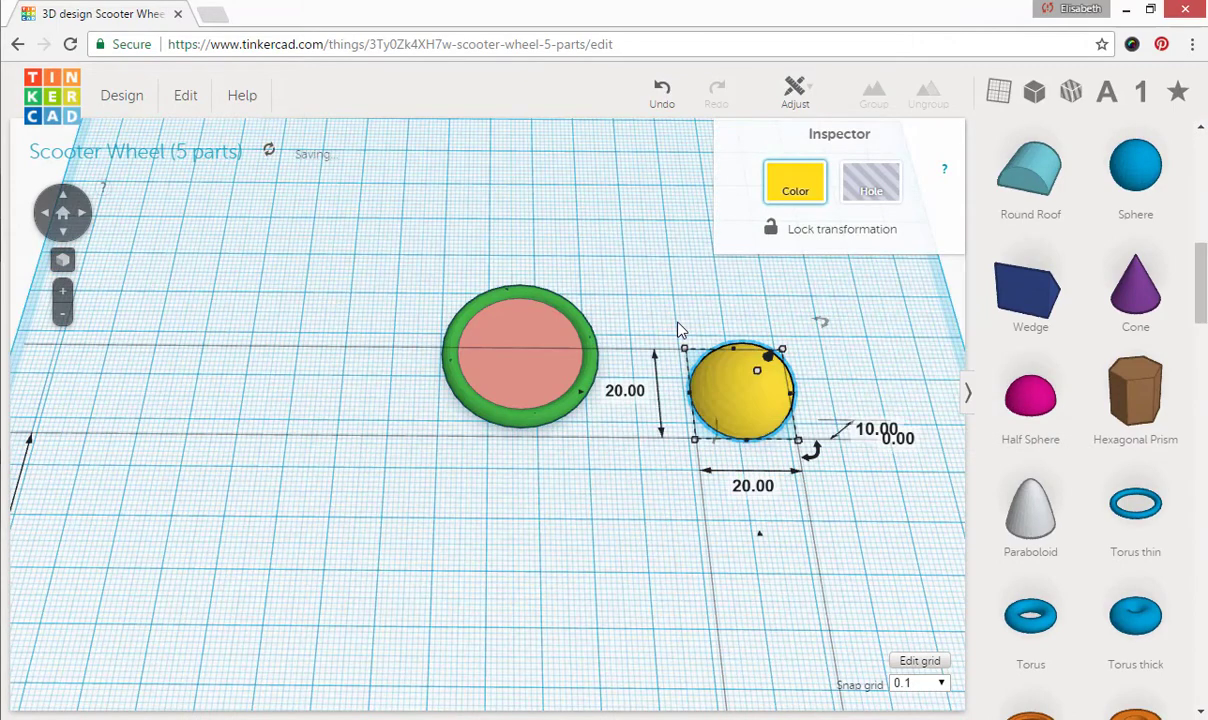
Resize the half sphere to 5 × 5 mm and 2 mm tall.
{"action": "left_click", "coordinate": [630, 395]}
{"action": "type", "text": "5"}
{"action": "key", "text": "Return"}
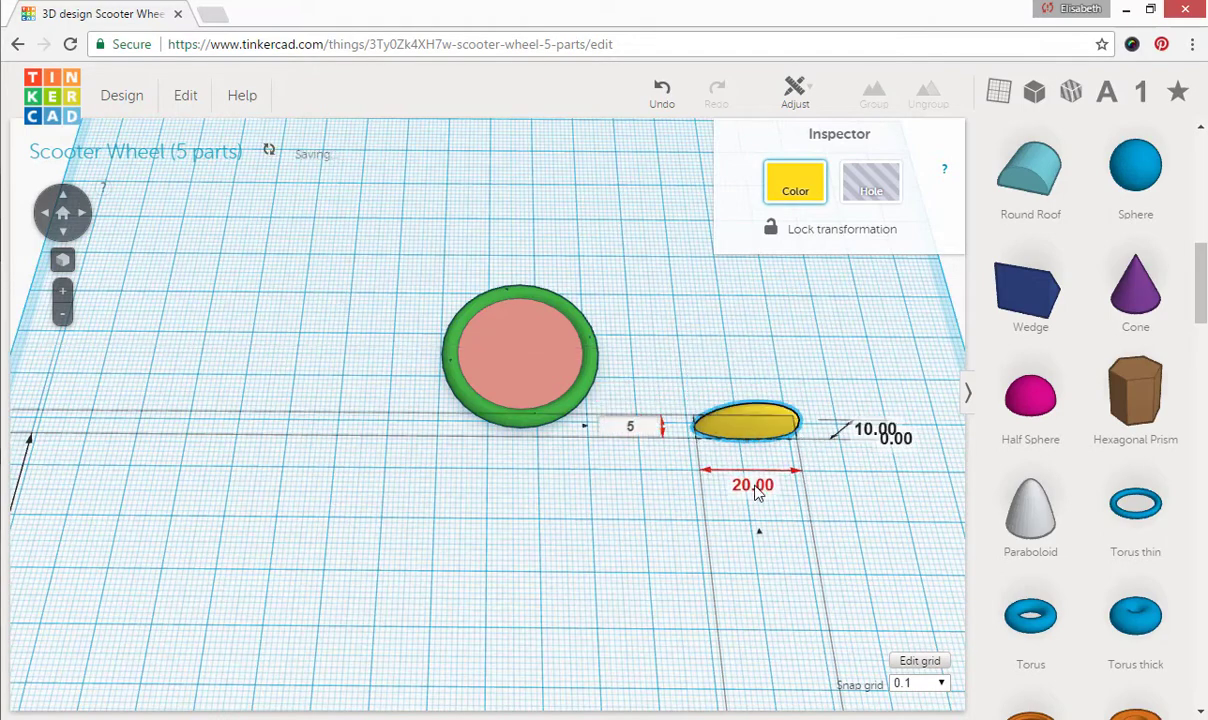
{"action": "left_click", "coordinate": [755, 486]}
{"action": "type", "text": "5"}
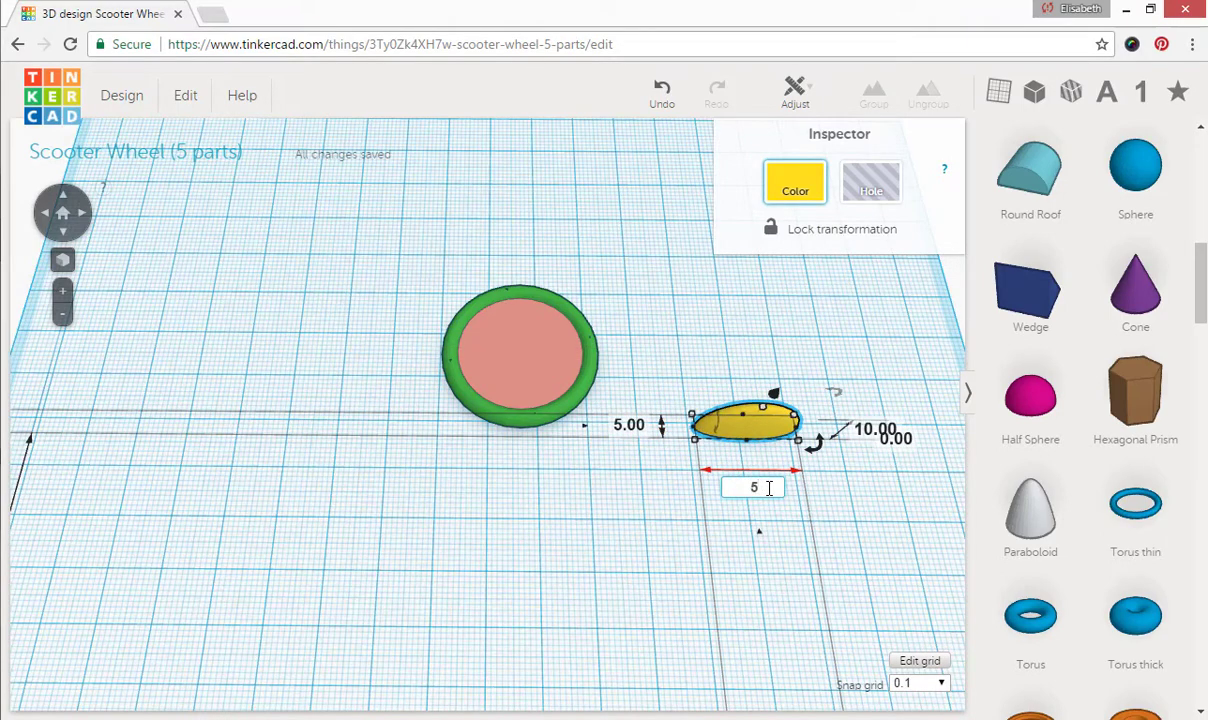
{"action": "key", "text": "Return"}
{"action": "left_click", "coordinate": [876, 430]}
{"action": "type", "text": "2"}
{"action": "left_click", "coordinate": [868, 363]}
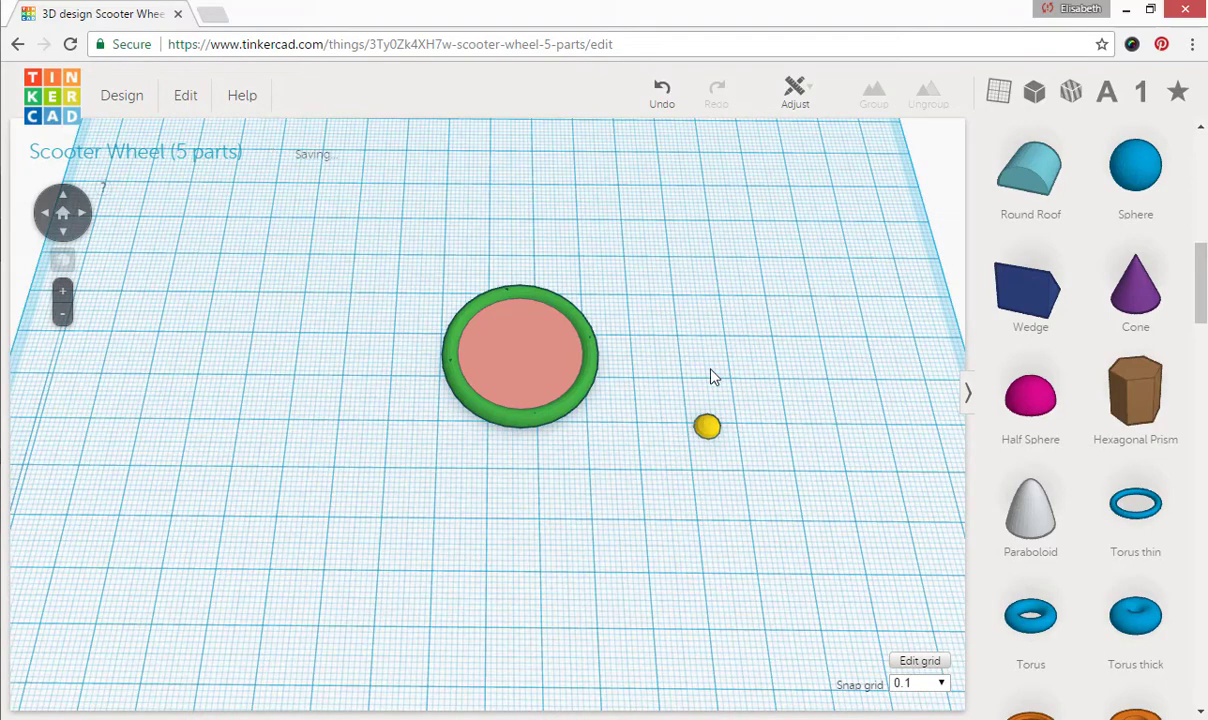
Move the yellow half sphere onto the wheel and nudge it left four times toward the hub centre.
{"action": "right_click_drag", "start_coordinate": [760, 358], "coordinate": [736, 233]}
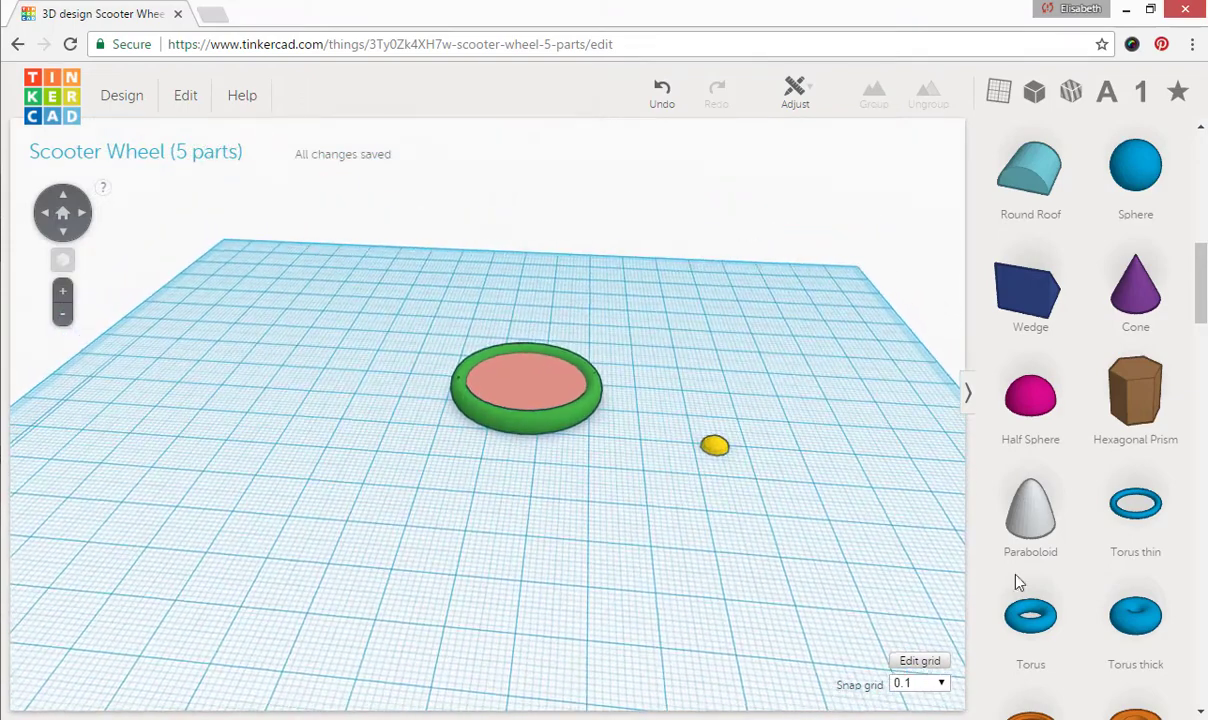
{"action": "left_click_drag", "start_coordinate": [715, 447], "coordinate": [612, 392]}
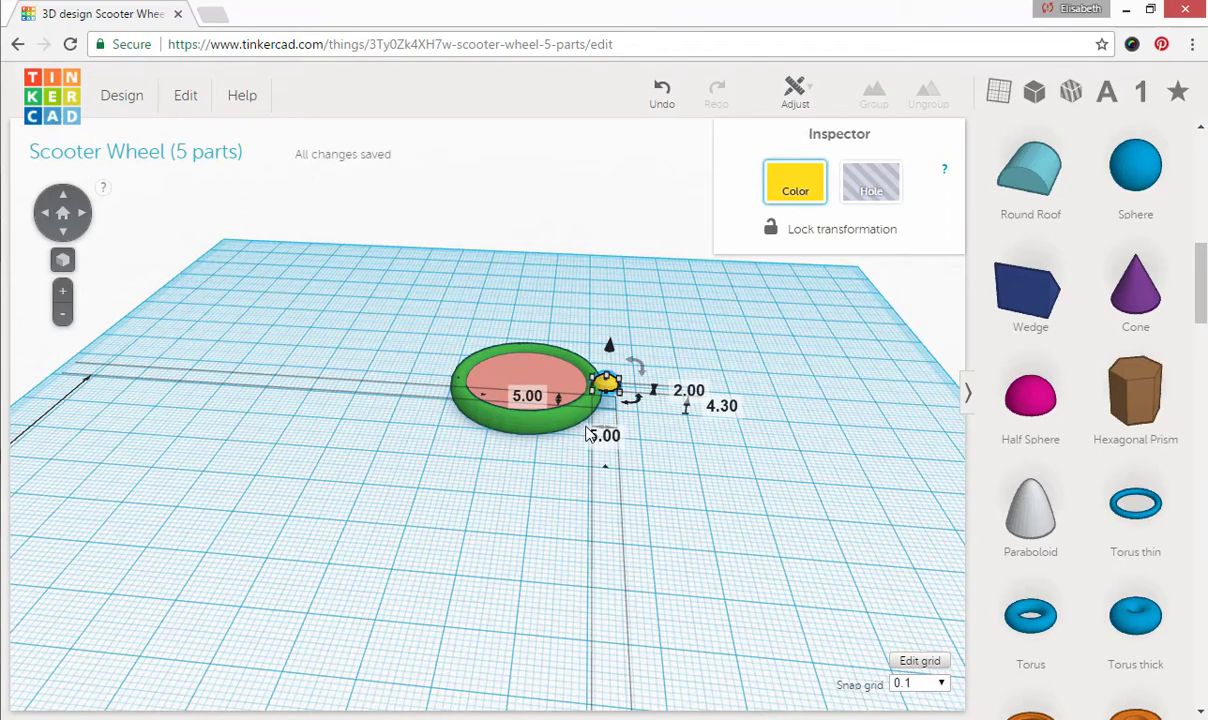
{"action": "right_click_drag", "start_coordinate": [739, 485], "coordinate": [715, 430]}
{"action": "key", "text": "Left"}
{"action": "key", "text": "Left"}
{"action": "key", "text": "Left"}
{"action": "key", "text": "Left"}
{"action": "key", "text": "Left"}
{"action": "key", "text": "Left"}
{"action": "key", "text": "Left"}
{"action": "key", "text": "Left"}
{"action": "key", "text": "Left"}
{"action": "key", "text": "Left"}
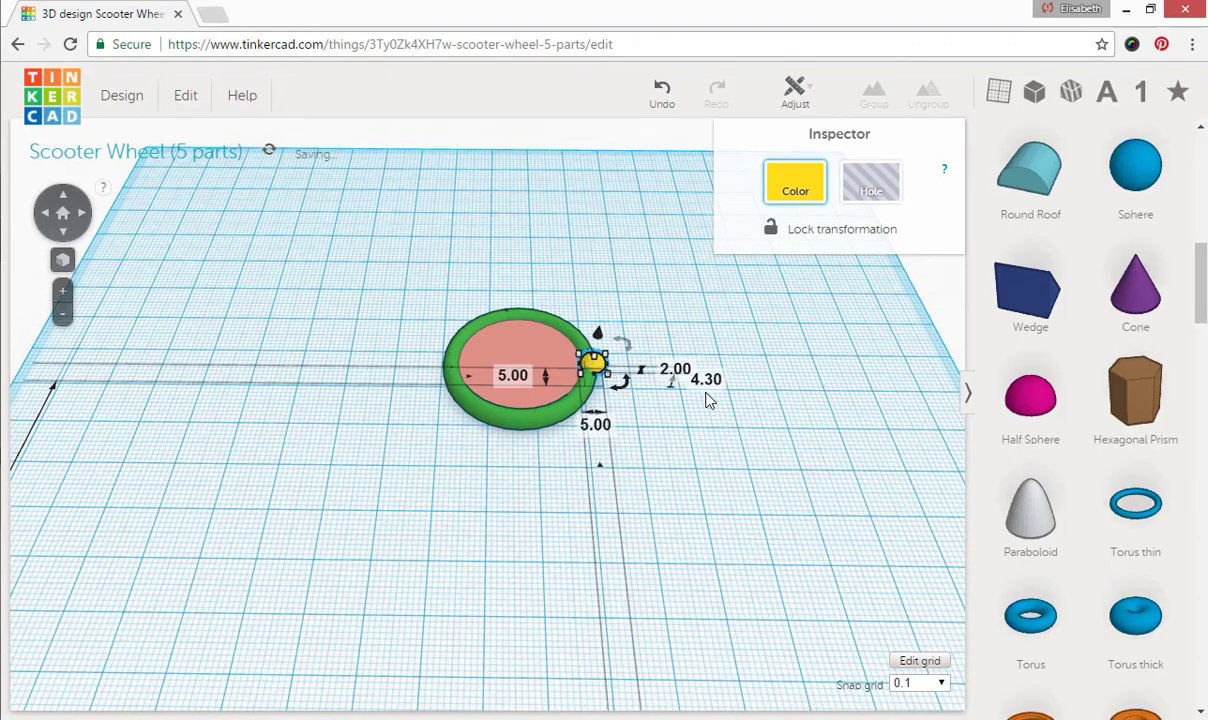
{"action": "key", "text": "Left"}
{"action": "key", "text": "Left"}
{"action": "key", "text": "Left"}
{"action": "key", "text": "Left"}
{"action": "key", "text": "Left"}
{"action": "key", "text": "Left"}
{"action": "key", "text": "Left"}
{"action": "key", "text": "Left"}
{"action": "key", "text": "Left"}
{"action": "key", "text": "Left"}
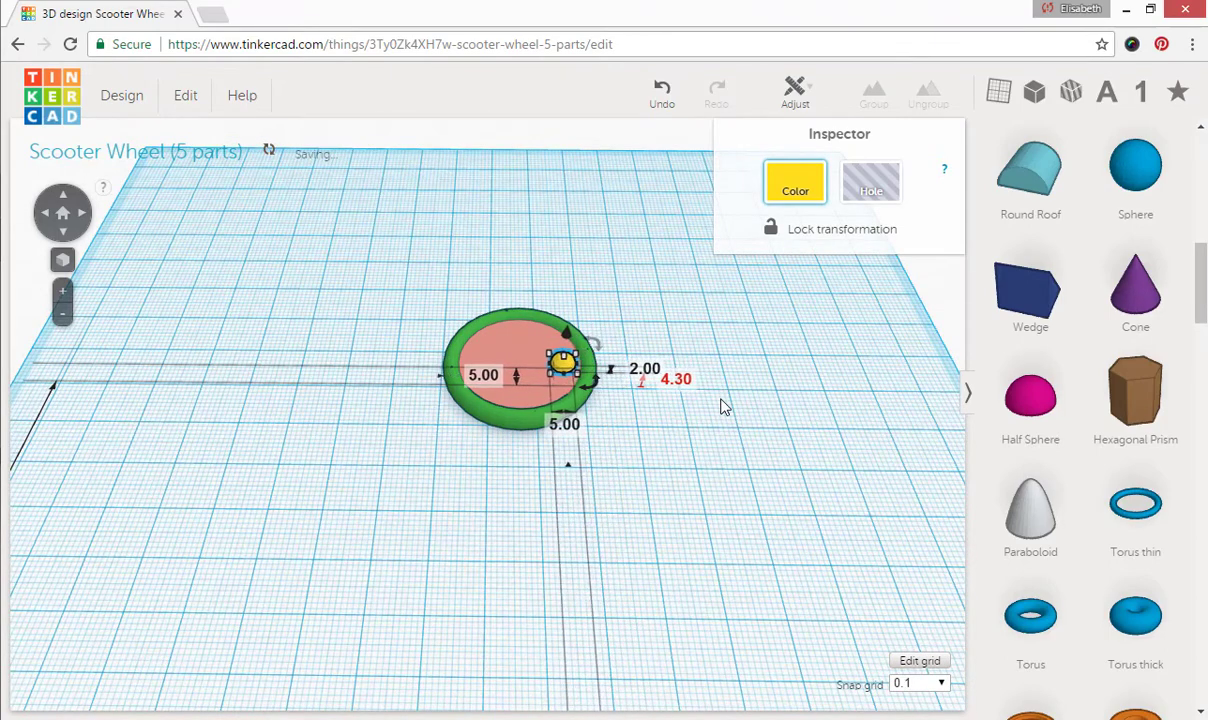
{"action": "key", "text": "Left"}
{"action": "key", "text": "Left"}
{"action": "key", "text": "Left"}
{"action": "key", "text": "Left"}
{"action": "key", "text": "Left"}
{"action": "key", "text": "Left"}
{"action": "key", "text": "Left"}
{"action": "key", "text": "Left"}
{"action": "key", "text": "Left"}
{"action": "key", "text": "Left"}
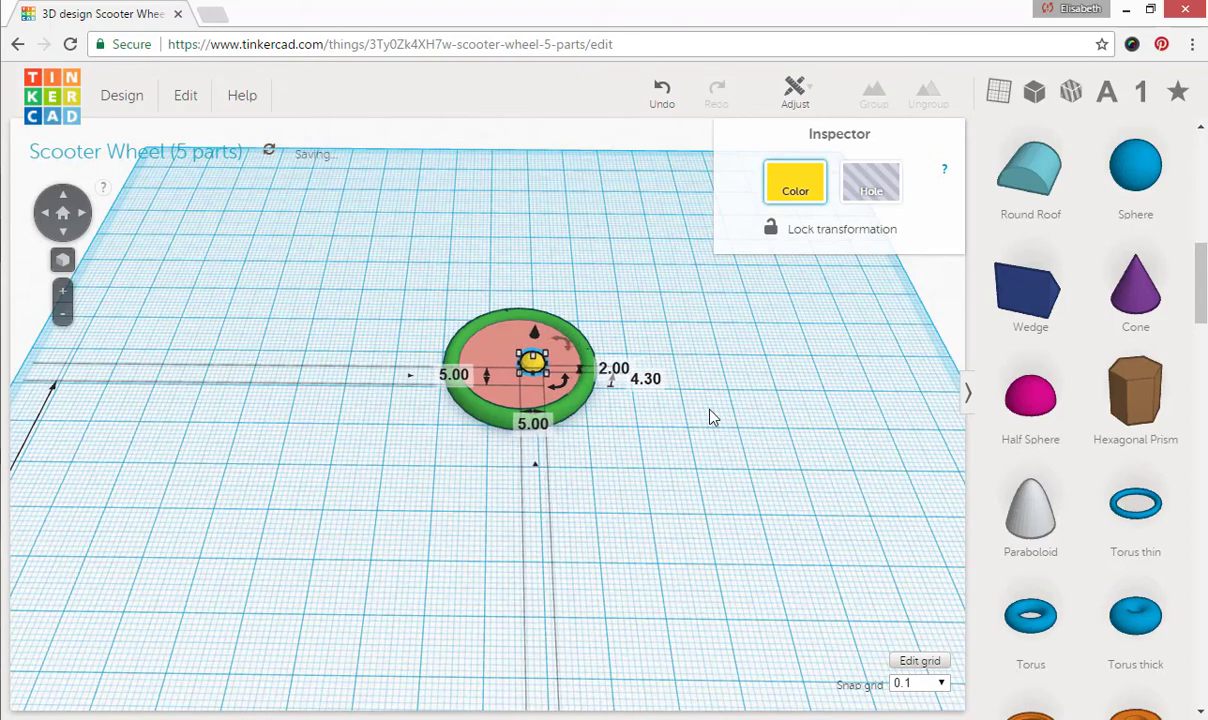
{"action": "key", "text": "Left"}
{"action": "key", "text": "Left"}
{"action": "key", "text": "Left"}
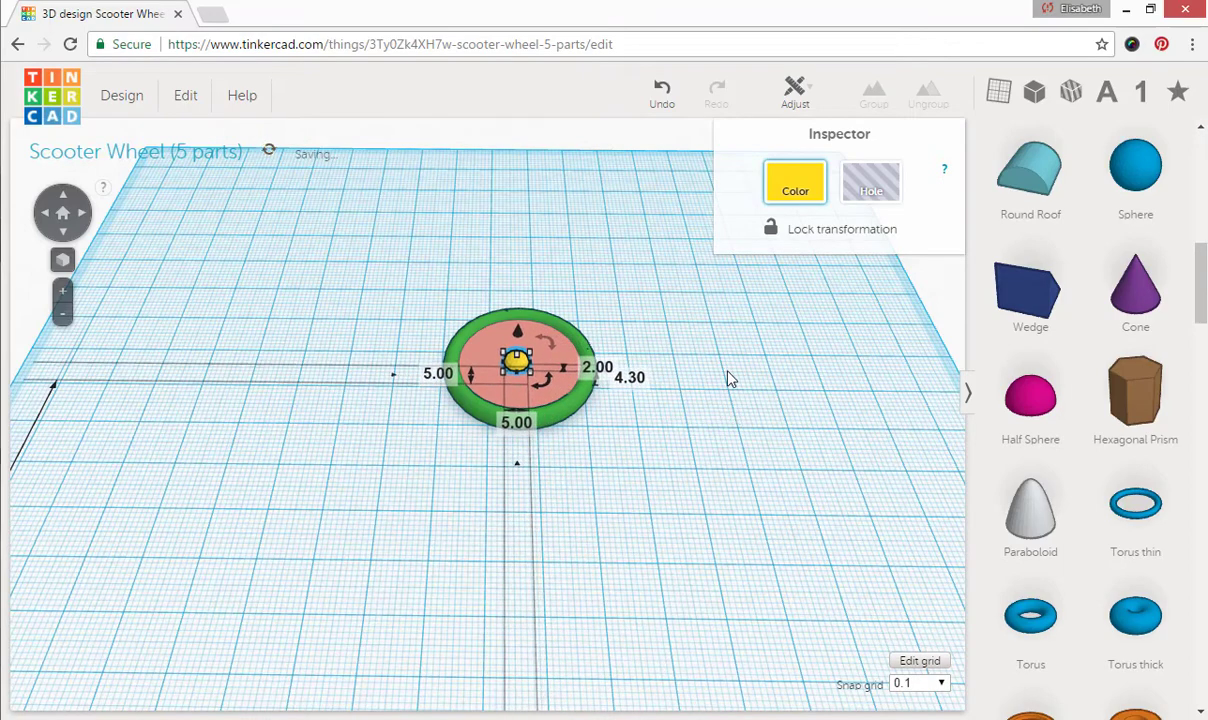
{"action": "left_click", "coordinate": [443, 353]}
Select the wheel and half sphere and align them centred left to right.
{"action": "left_click_drag", "start_coordinate": [410, 263], "coordinate": [785, 400]}
{"action": "left_click", "coordinate": [796, 94]}
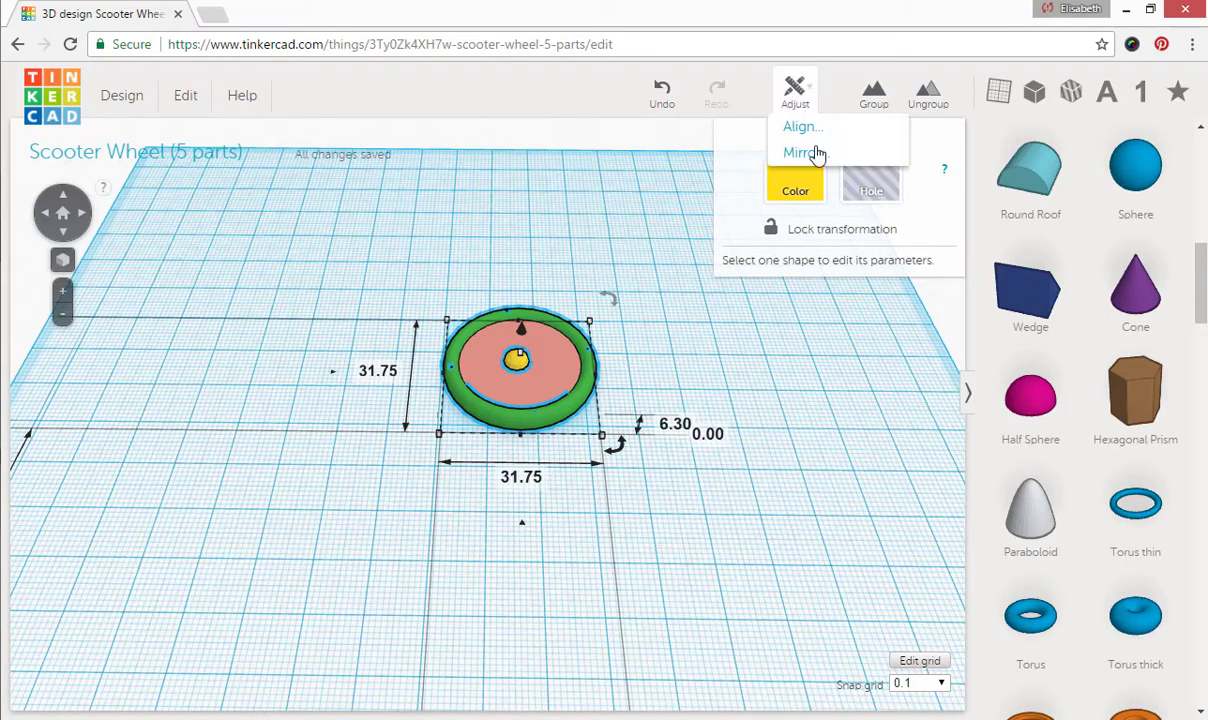
{"action": "left_click", "coordinate": [800, 128]}
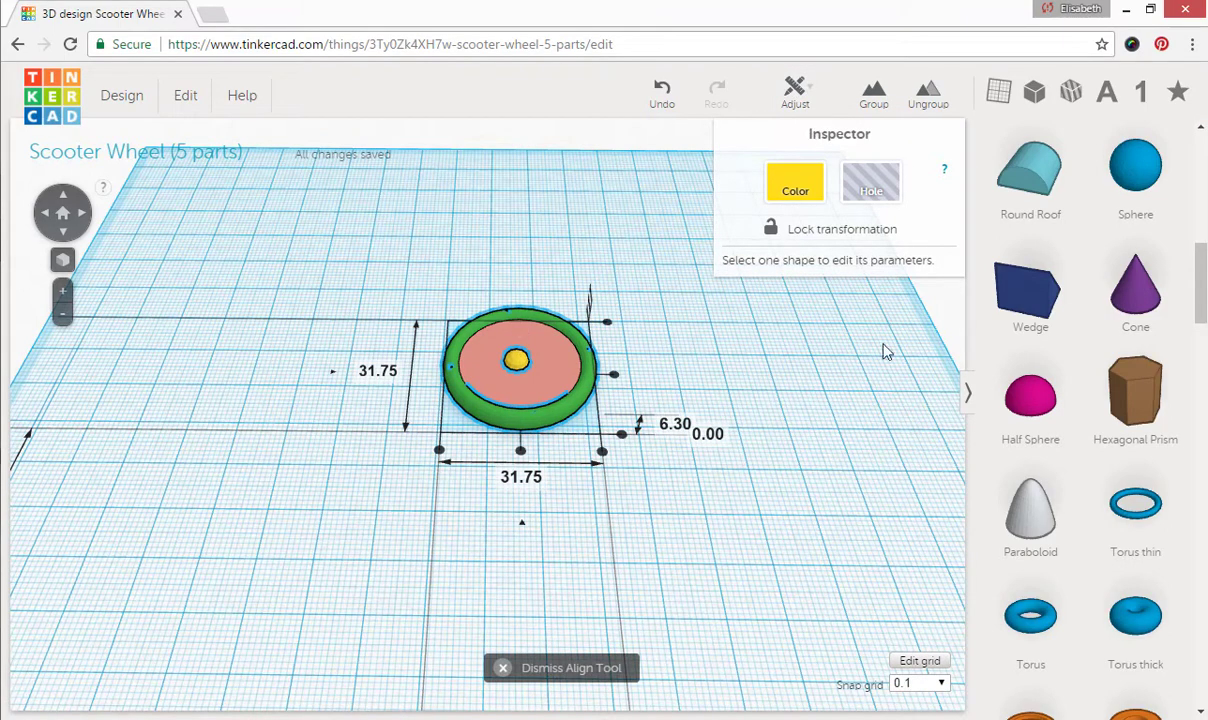
{"action": "left_click", "coordinate": [520, 450]}
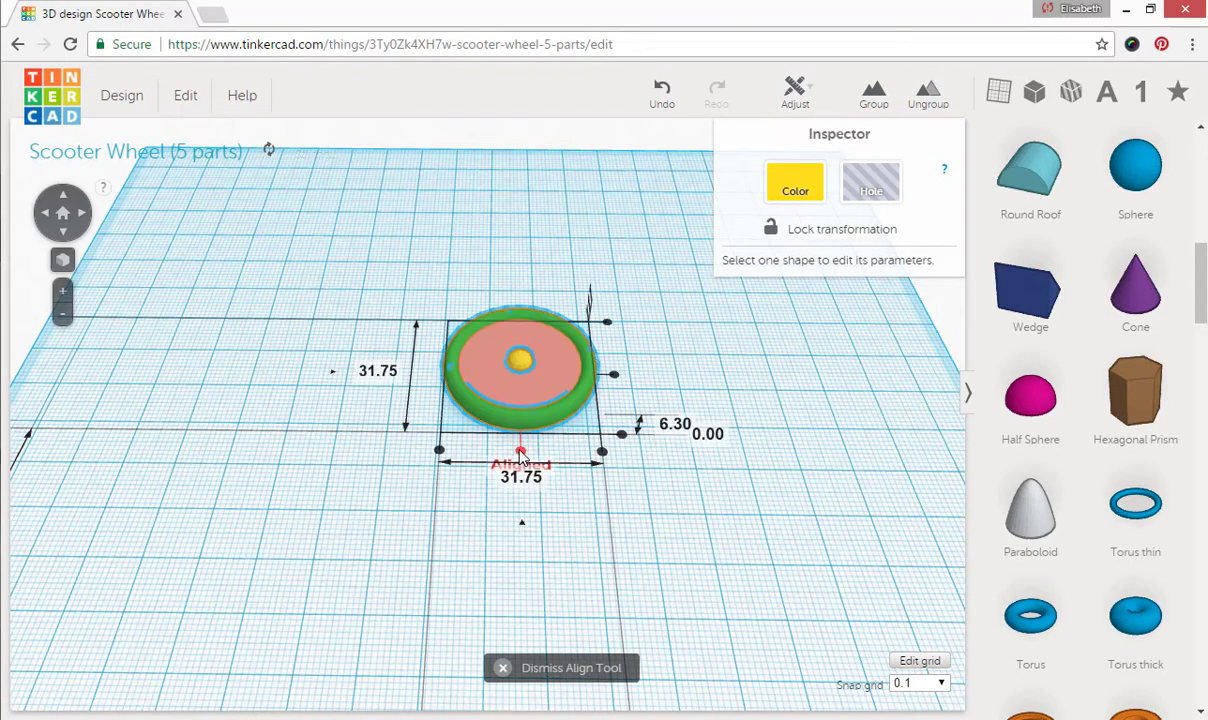
Centre the half sphere and wheel front to back.
{"action": "left_click", "coordinate": [614, 375]}
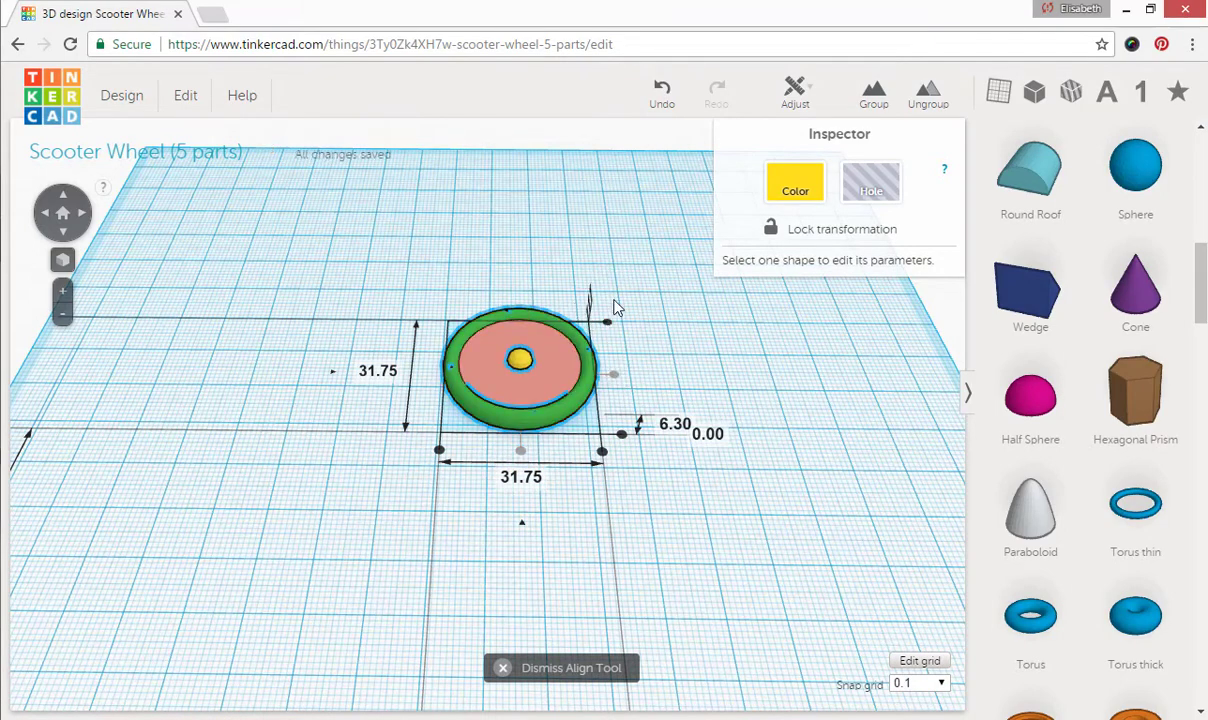
{"action": "scroll", "coordinate": [772, 505], "scroll_direction": "up", "scroll_amount": 5}
{"action": "left_click", "coordinate": [817, 355]}
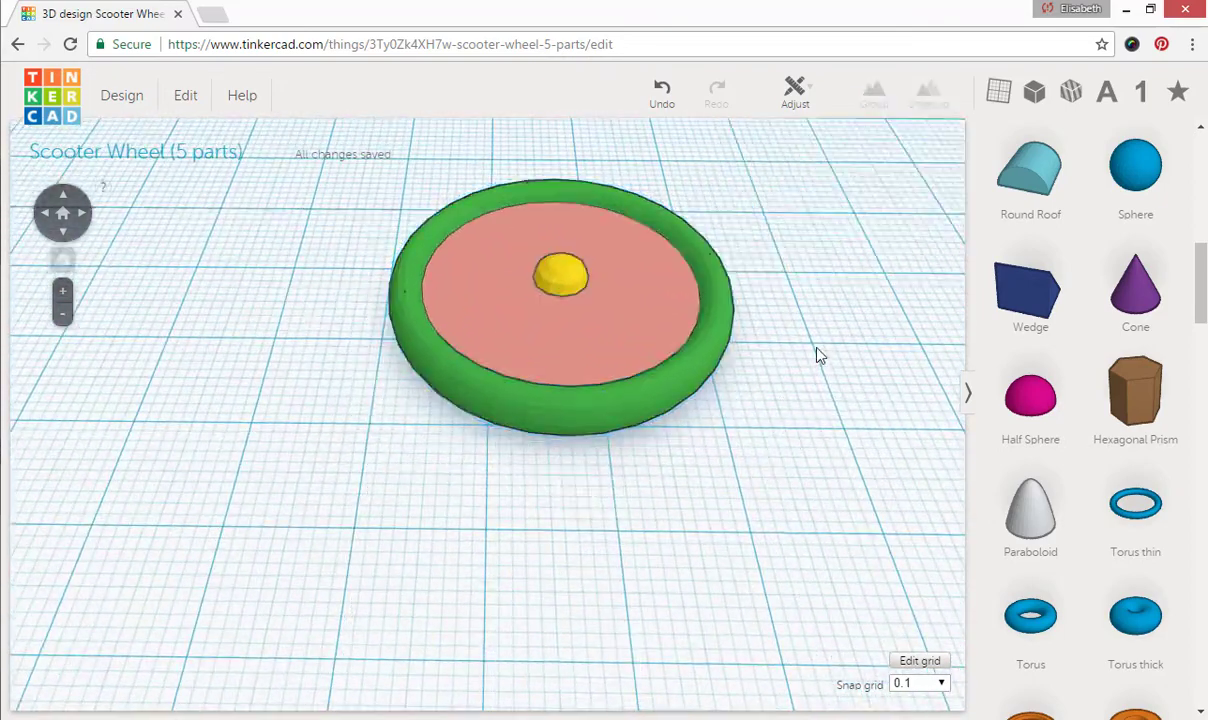
Sink the yellow half sphere into the hub to 3.40 mm elevation.
{"action": "left_click", "coordinate": [566, 279]}
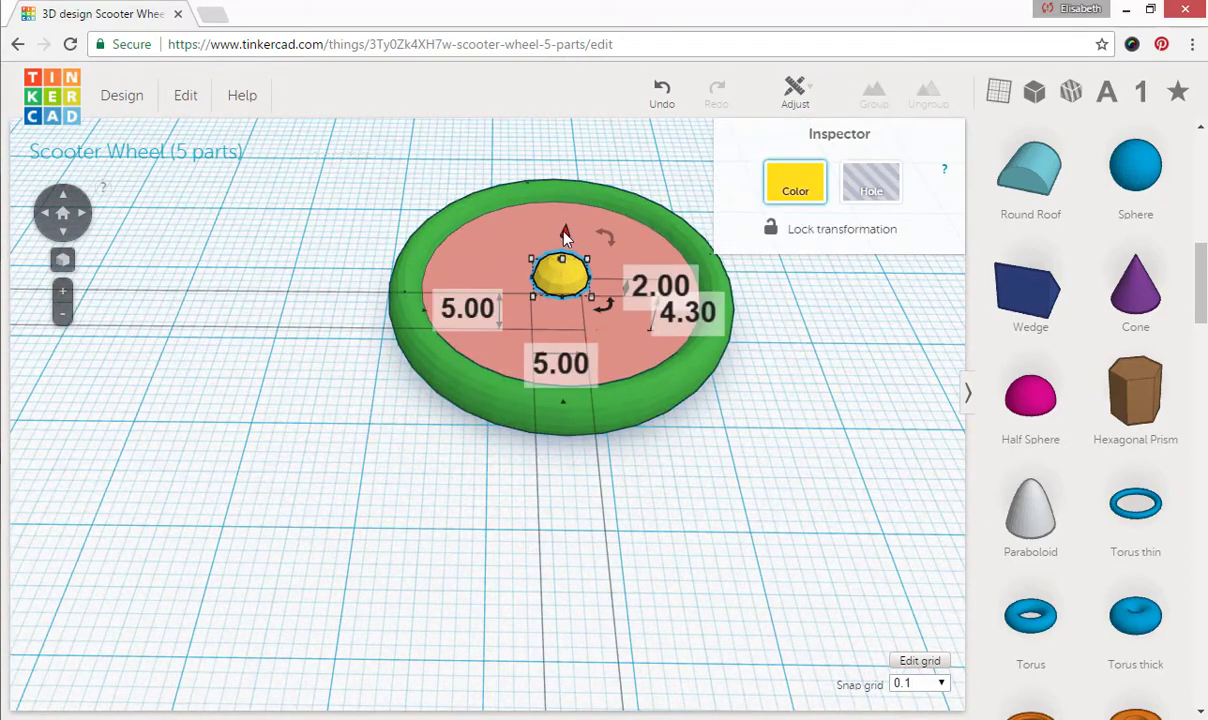
{"action": "left_click_drag", "start_coordinate": [566, 236], "coordinate": [566, 236]}
{"action": "left_click_drag", "start_coordinate": [566, 236], "coordinate": [567, 245]}
{"action": "left_click", "coordinate": [823, 343]}
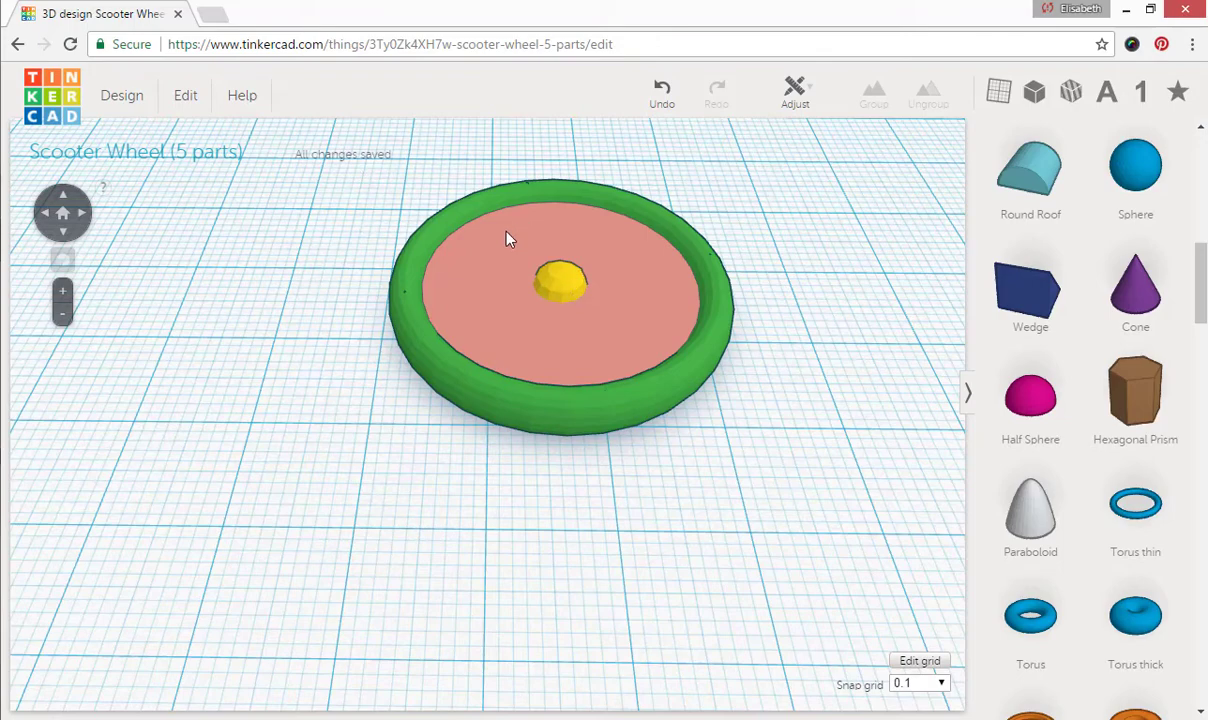
Group the half sphere with the wheel into one 31.75 × 31.75 × 5.40 mm object.
{"action": "left_click_drag", "start_coordinate": [374, 179], "coordinate": [730, 450]}
{"action": "left_click", "coordinate": [872, 100]}
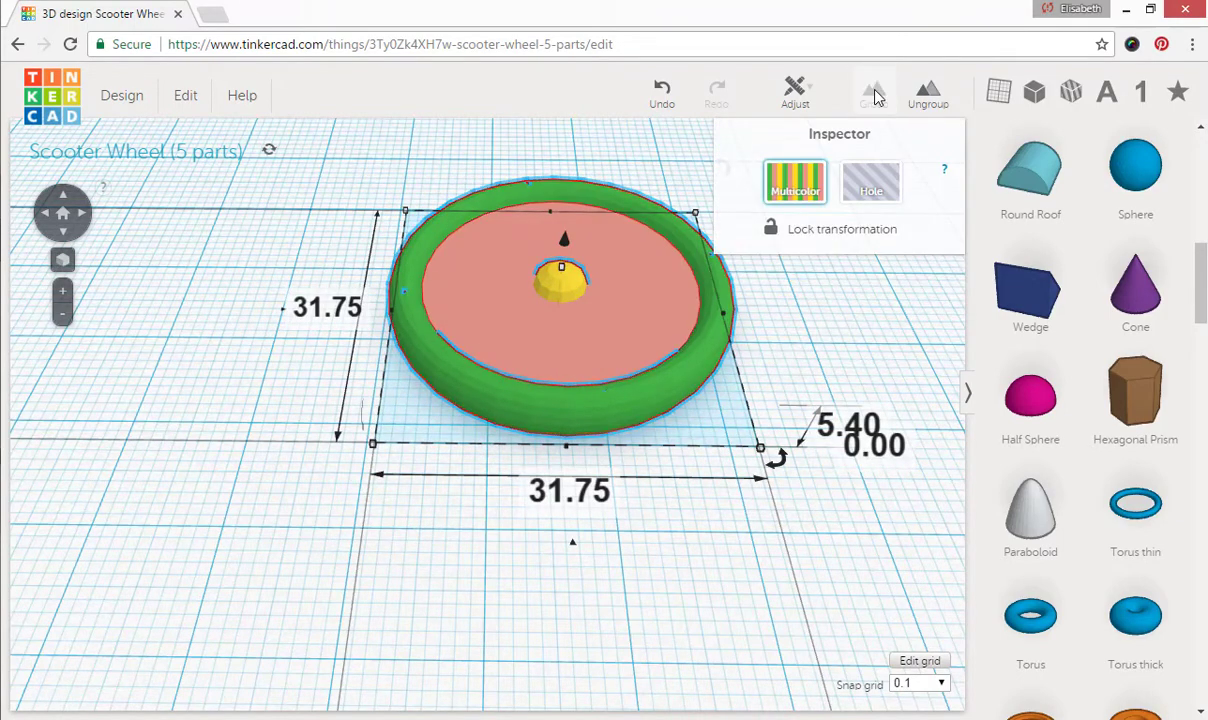
{"action": "left_click", "coordinate": [862, 305]}
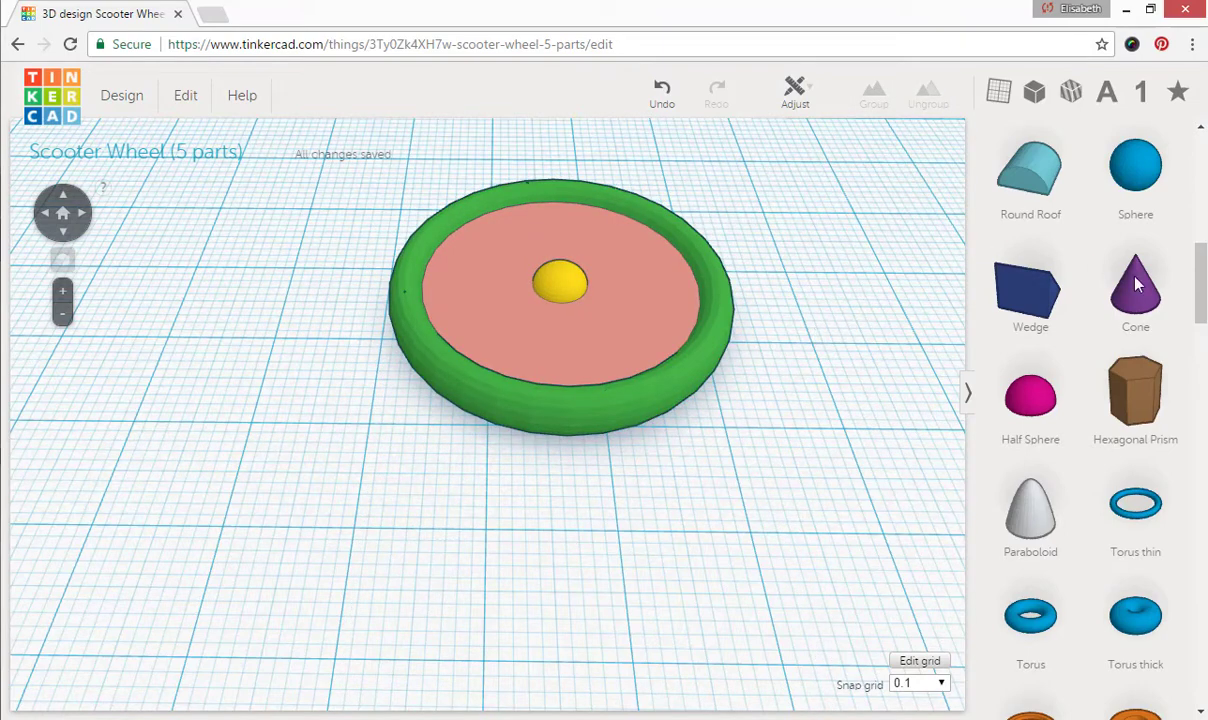
Add a blue cylinder to the workplane in front of the wheel.
{"action": "left_click_drag", "start_coordinate": [1200, 280], "coordinate": [1200, 236]}
{"action": "left_click_drag", "start_coordinate": [1110, 300], "coordinate": [593, 512]}
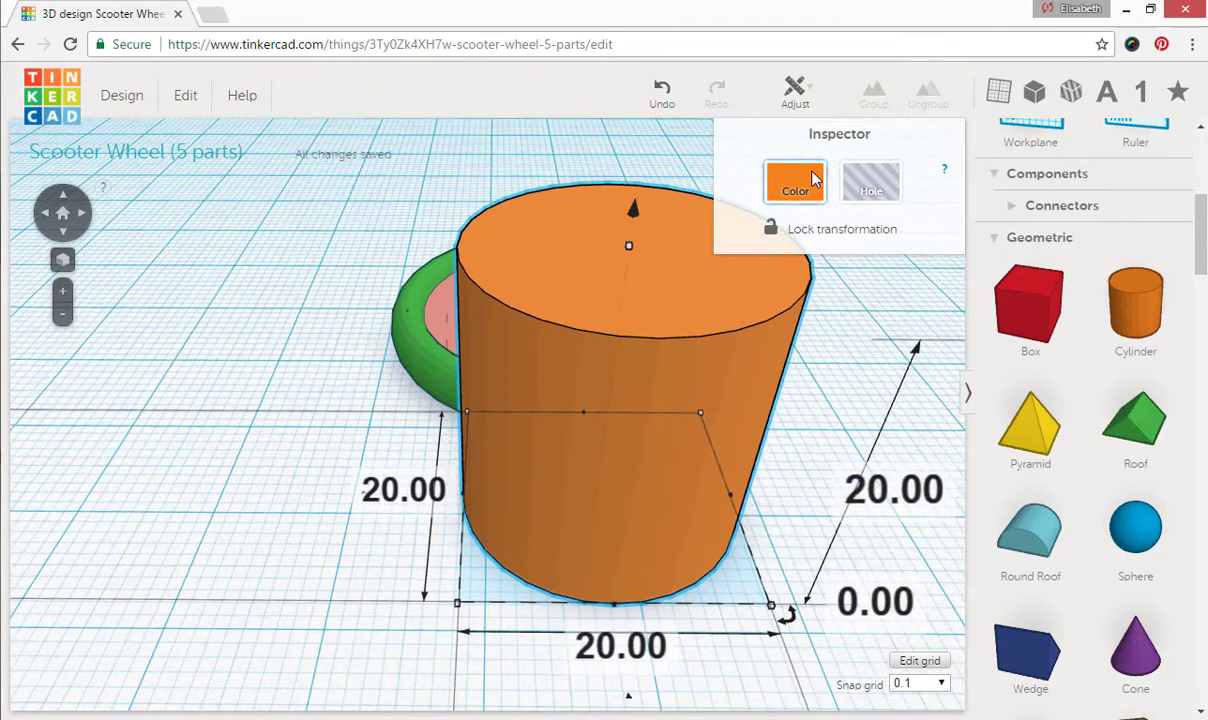
{"action": "left_click", "coordinate": [805, 190]}
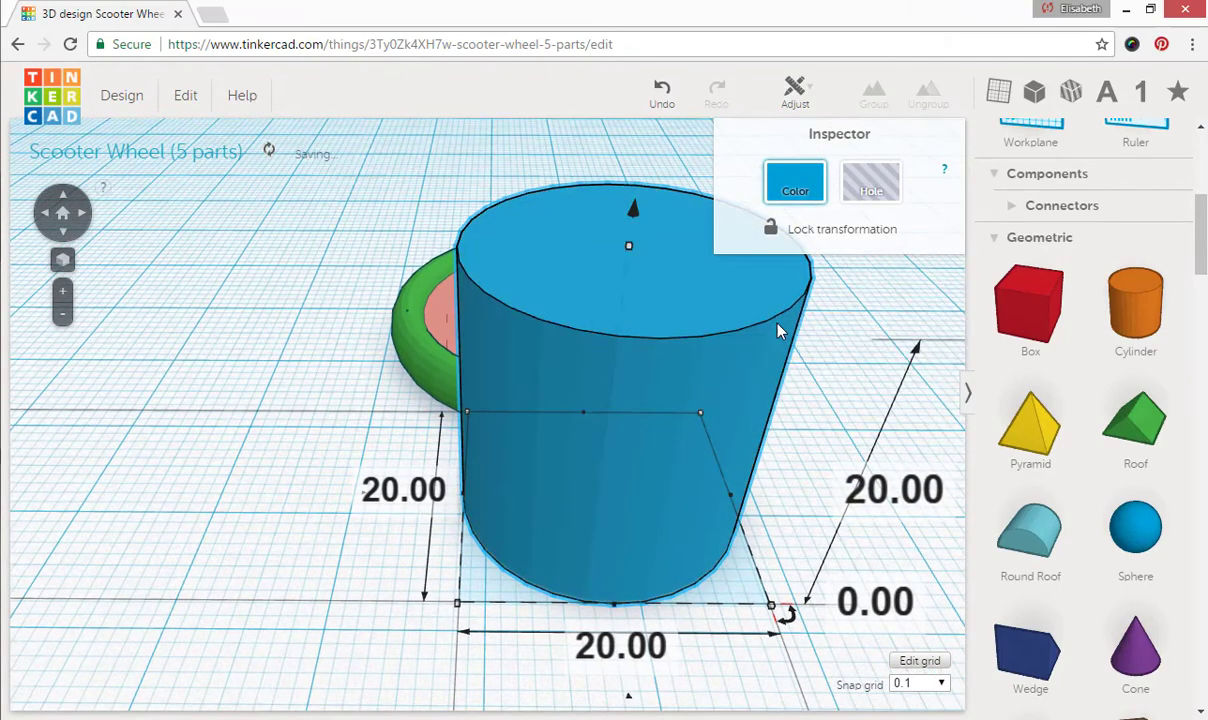
{"action": "left_click", "coordinate": [380, 497]}
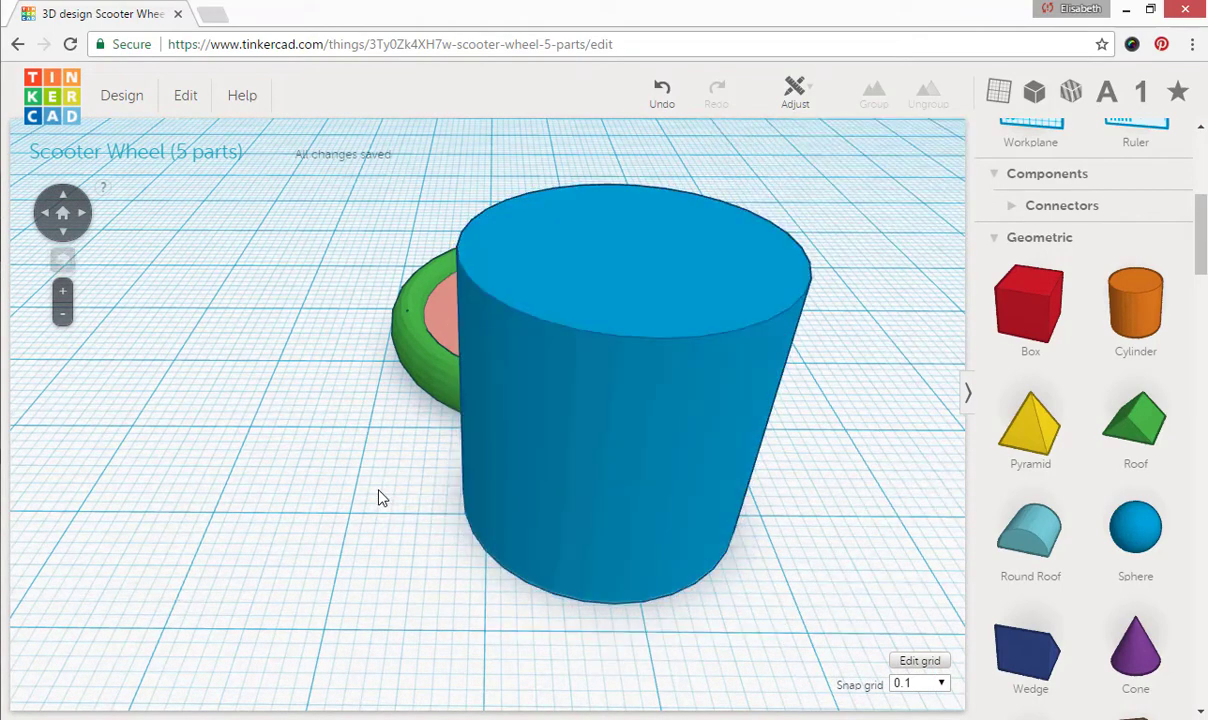
{"action": "left_click", "coordinate": [577, 469]}
Resize the cylinder to 5 × 5 mm, 4 mm tall, and move it toward the wheel.
{"action": "left_click", "coordinate": [404, 492]}
{"action": "type", "text": "5"}
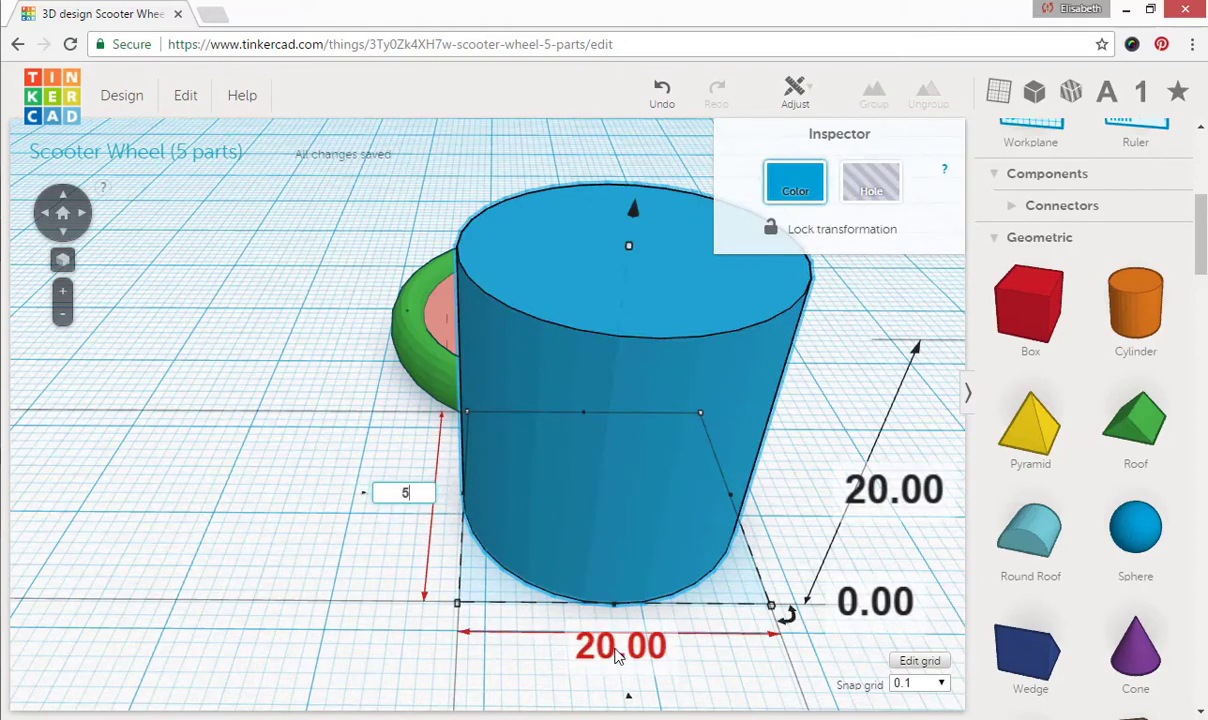
{"action": "left_click", "coordinate": [618, 646]}
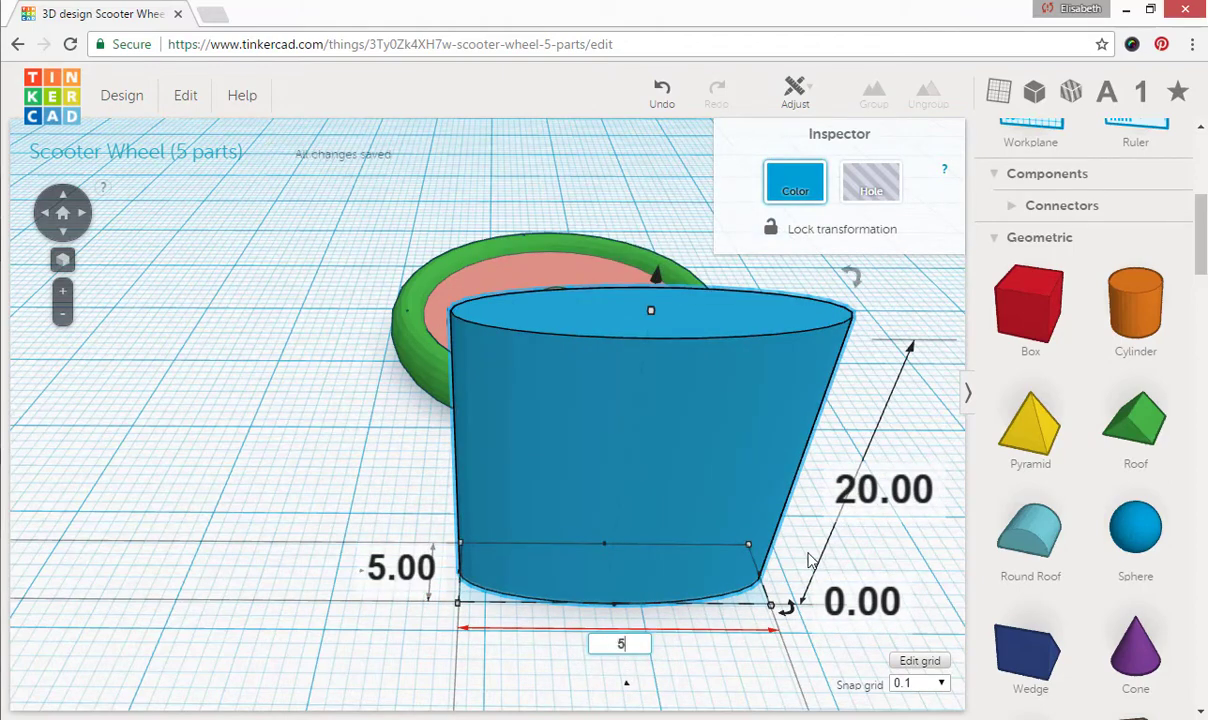
{"action": "left_click", "coordinate": [869, 498]}
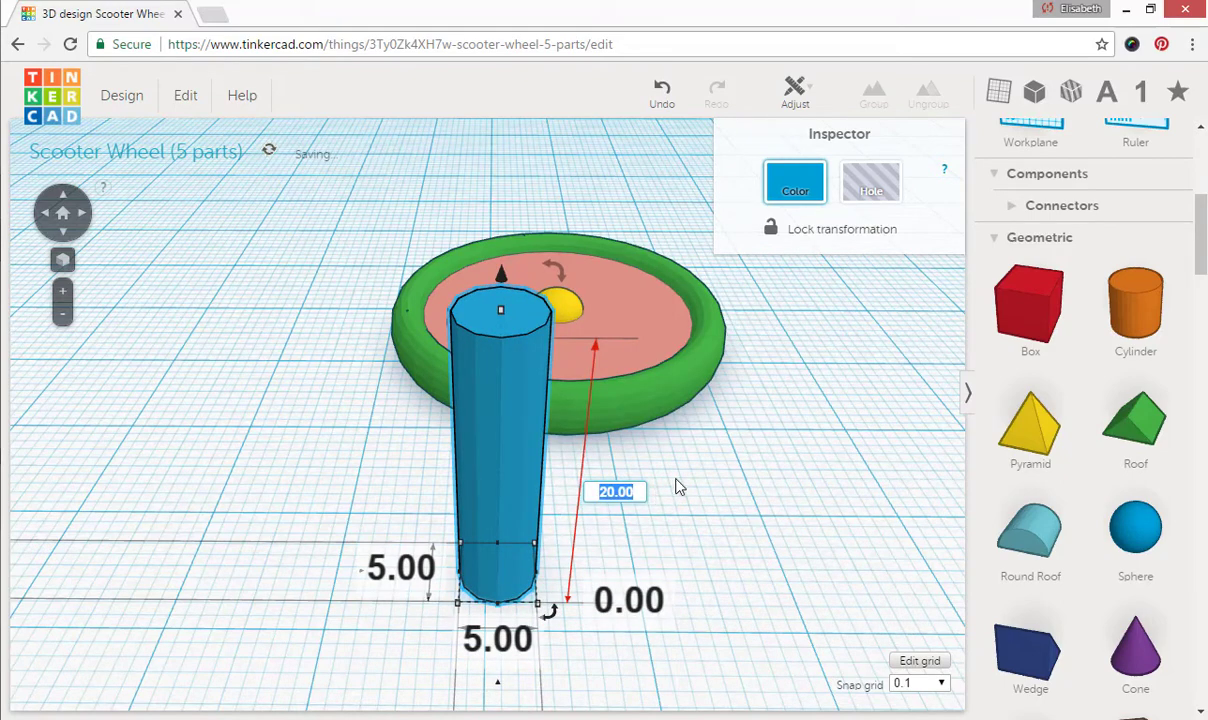
{"action": "type", "text": "4"}
{"action": "left_click", "coordinate": [736, 523]}
{"action": "left_click_drag", "start_coordinate": [520, 566], "coordinate": [460, 489]}
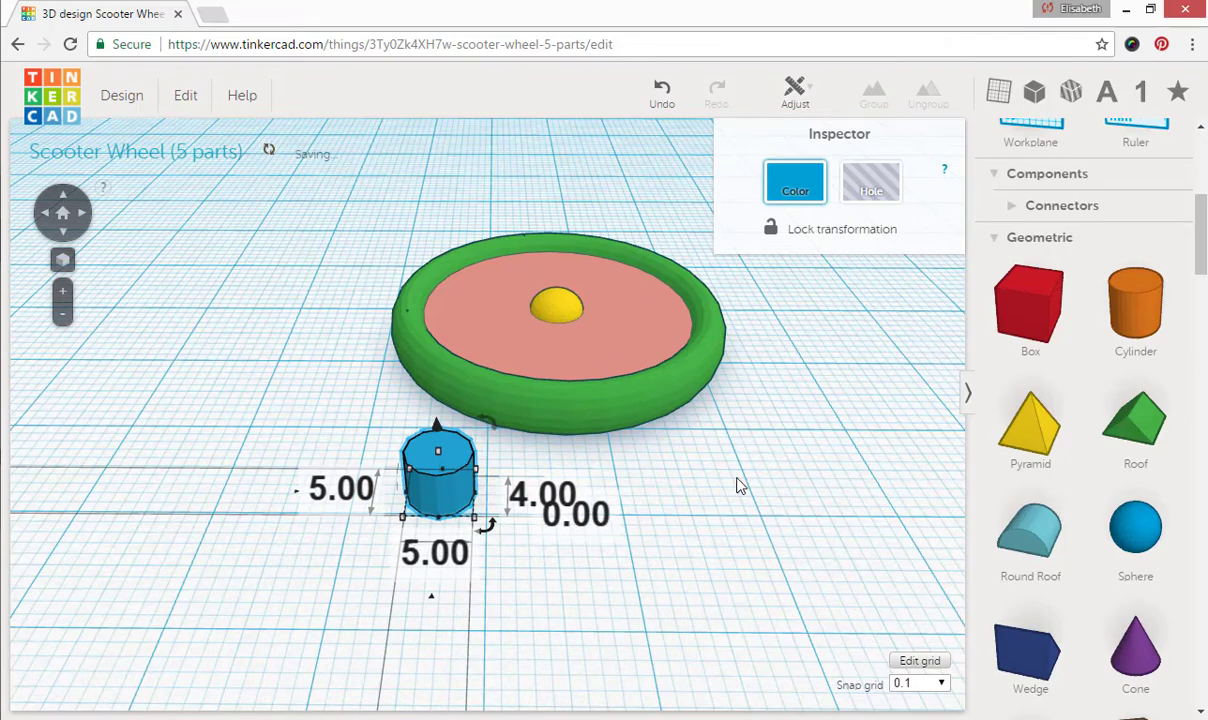
Rotate the wheel 90° onto its edge and drop it to 0.00 elevation with D.
{"action": "left_click", "coordinate": [973, 395]}
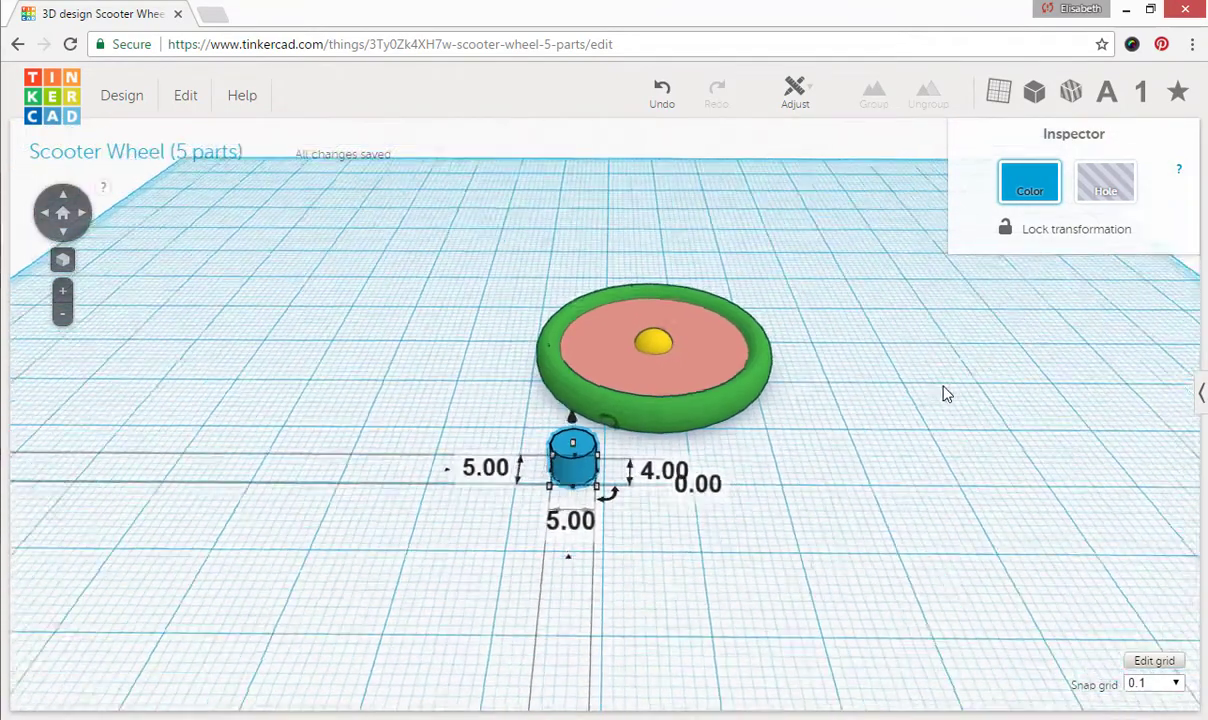
{"action": "left_click", "coordinate": [868, 388]}
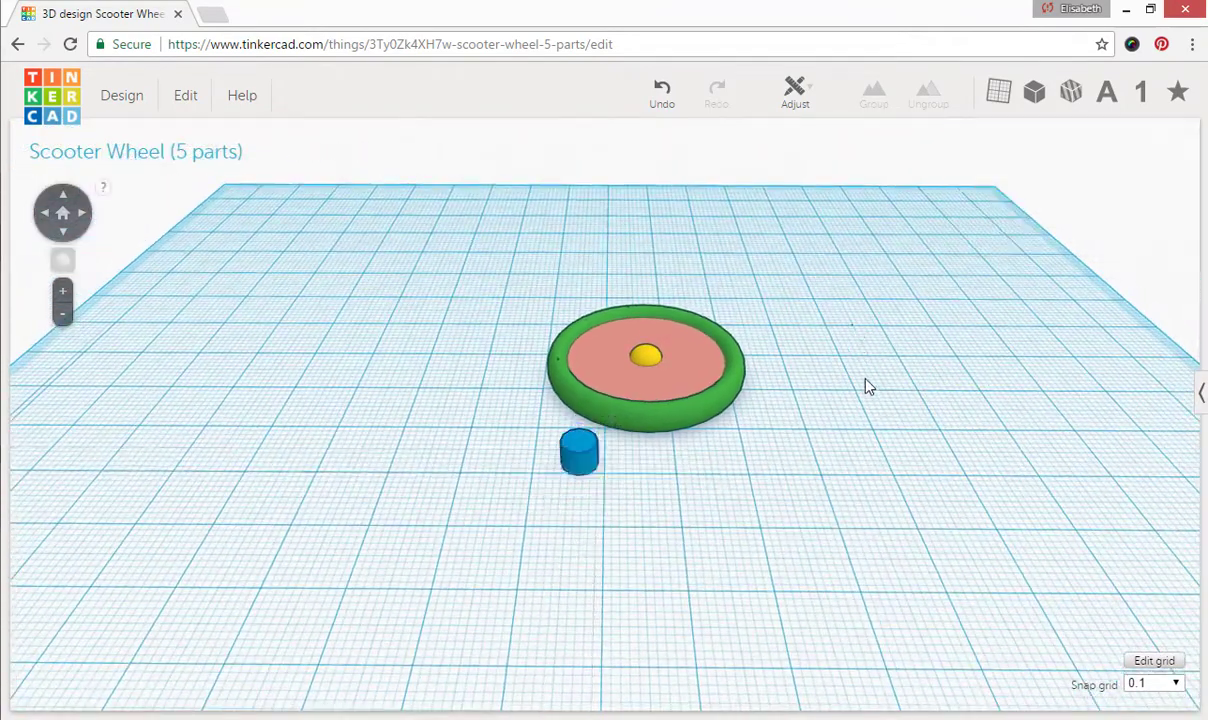
{"action": "left_click", "coordinate": [652, 400]}
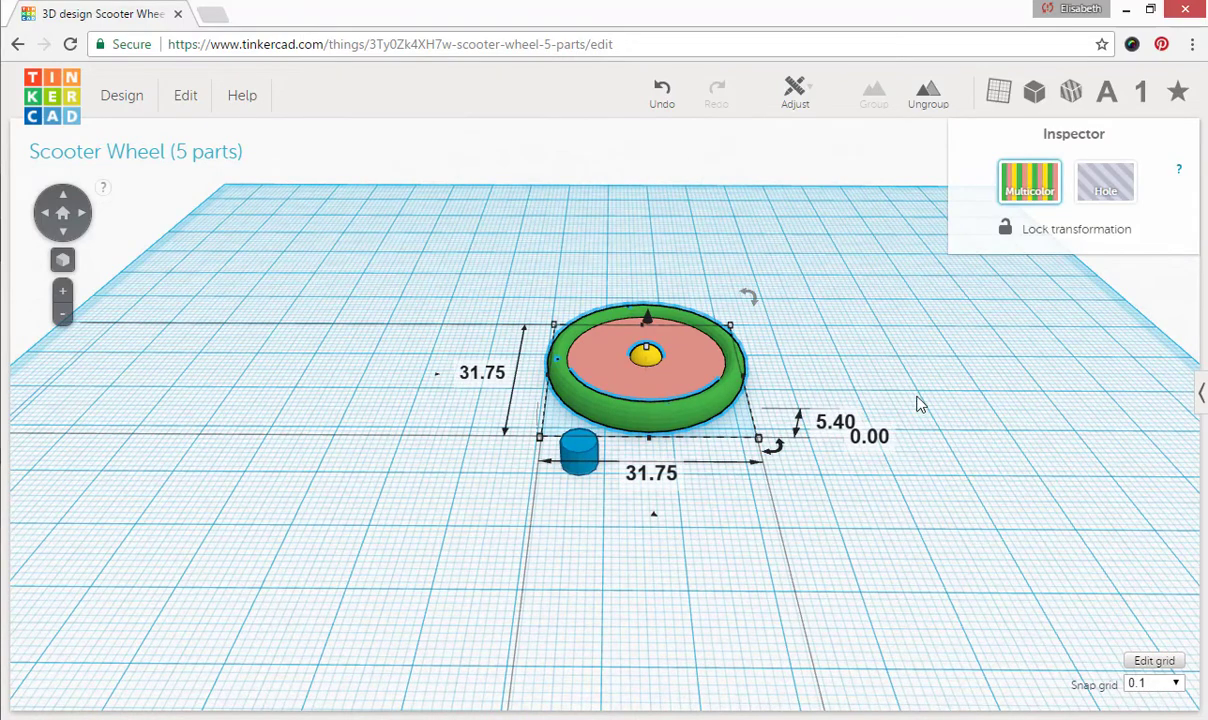
{"action": "left_click_drag", "start_coordinate": [753, 293], "coordinate": [745, 668]}
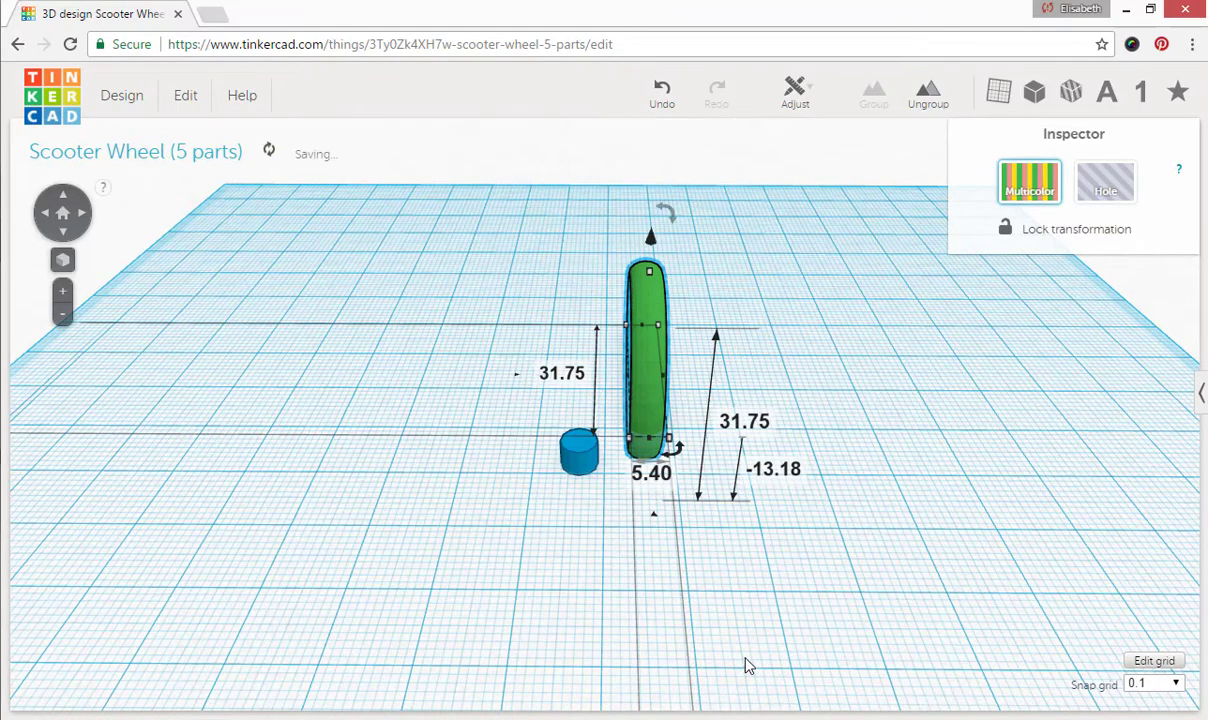
{"action": "key", "text": "d"}
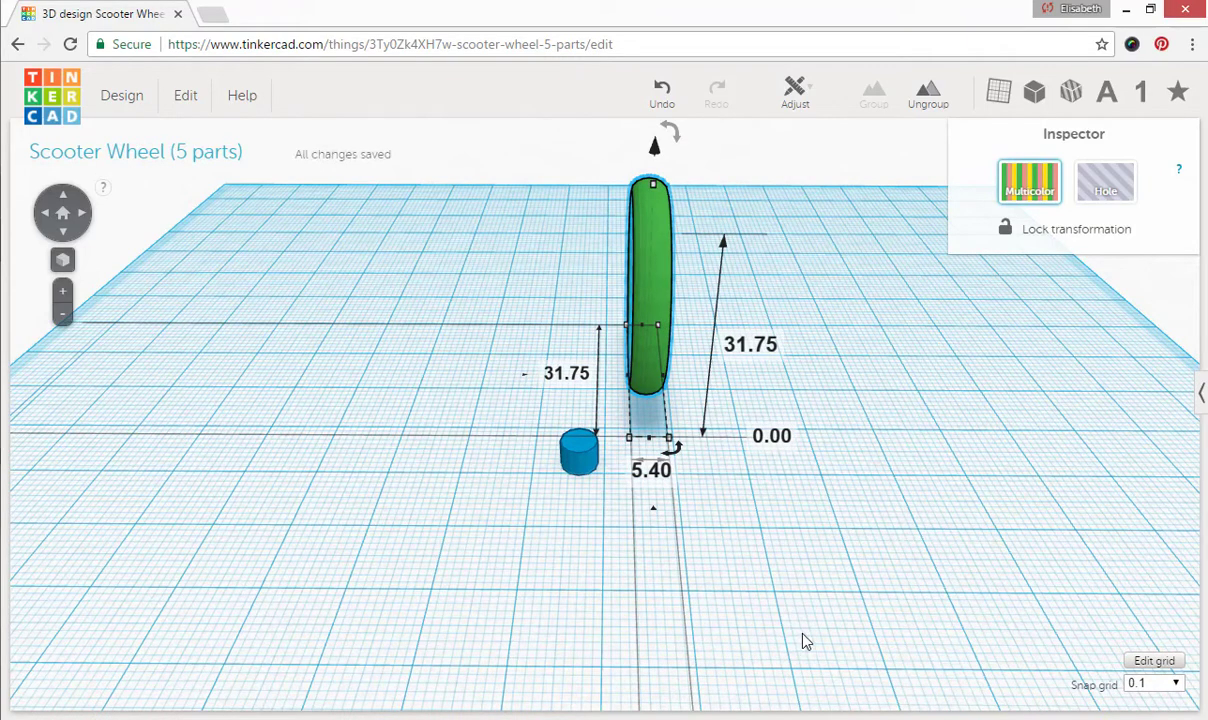
Rotate the blue cylinder 90° so it lies on its side.
{"action": "left_click", "coordinate": [932, 396]}
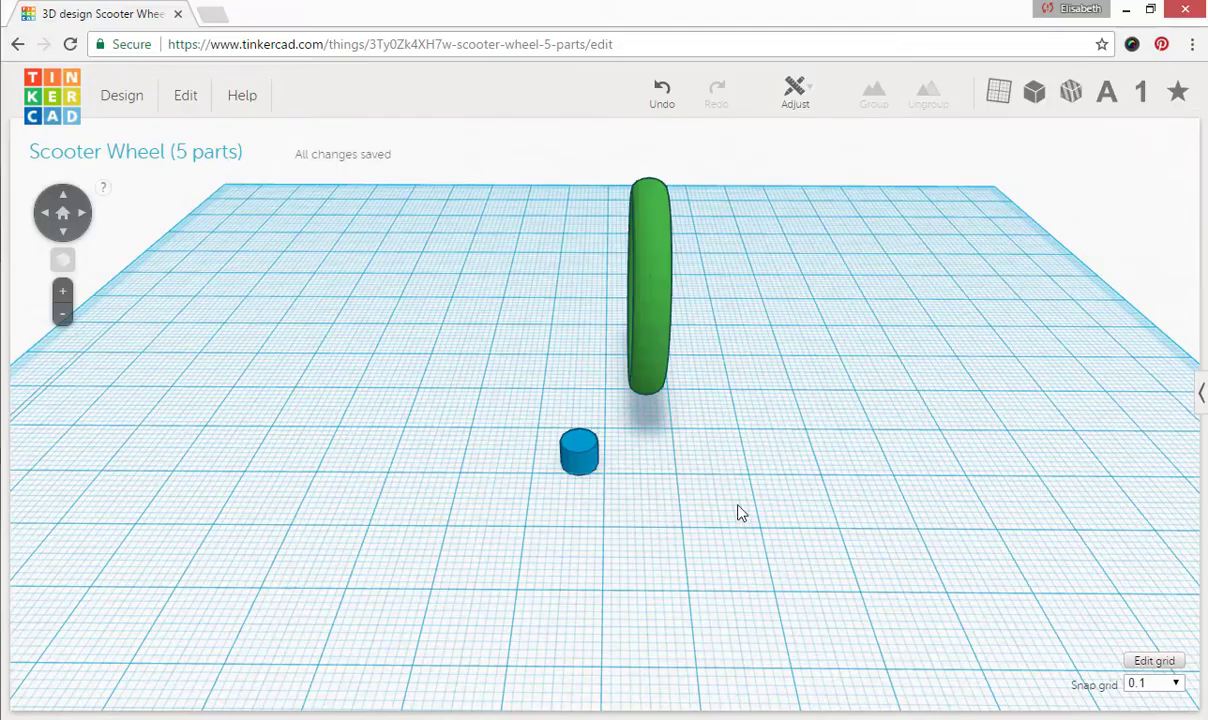
{"action": "right_click_drag", "start_coordinate": [613, 533], "coordinate": [666, 452]}
{"action": "left_click", "coordinate": [612, 457]}
{"action": "right_click_drag", "start_coordinate": [1030, 546], "coordinate": [617, 418]}
{"action": "left_click_drag", "start_coordinate": [617, 418], "coordinate": [419, 212]}
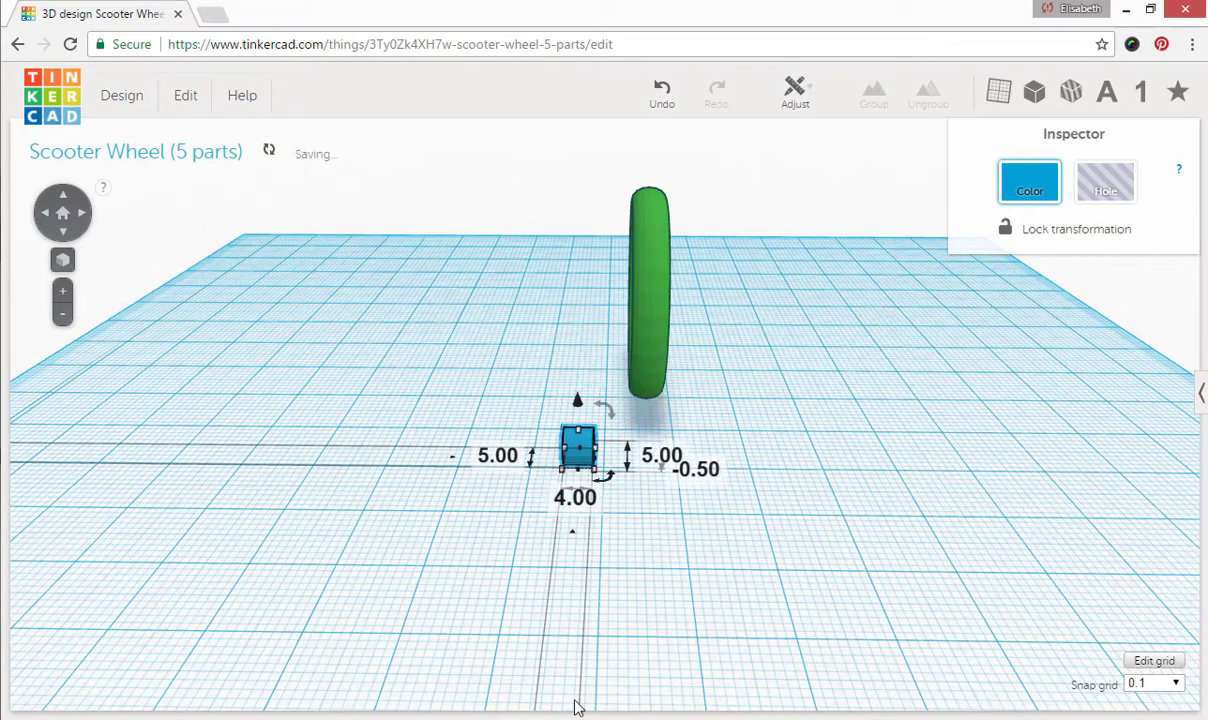
Slide the sideways cylinder left toward the upright wheel.
{"action": "right_click_drag", "start_coordinate": [515, 647], "coordinate": [677, 642]}
{"action": "left_click_drag", "start_coordinate": [655, 432], "coordinate": [635, 447]}
{"action": "key", "text": "Left"}
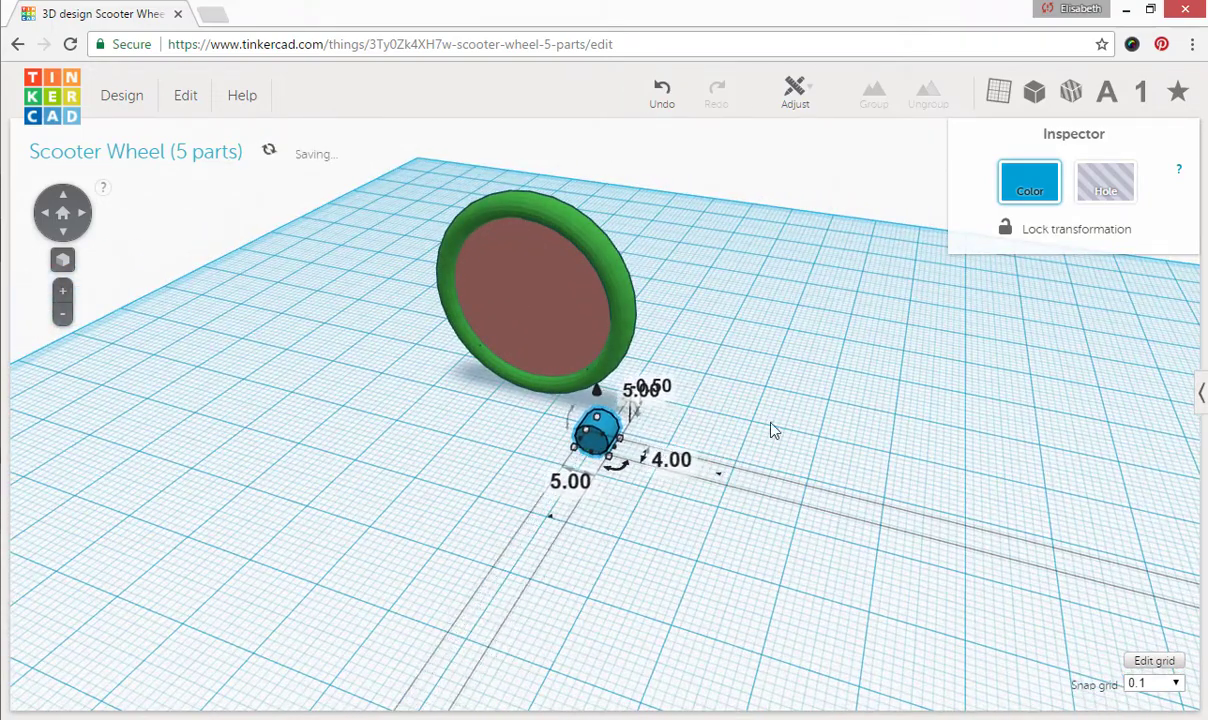
{"action": "key", "text": "Left"}
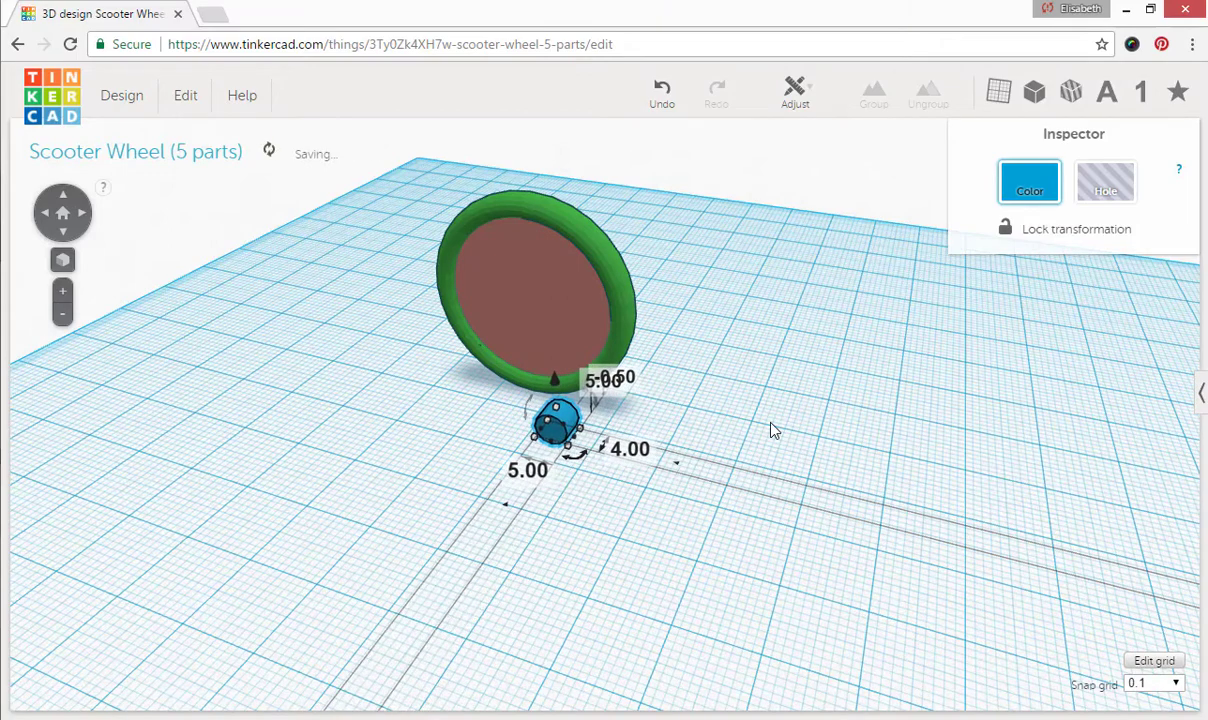
{"action": "key", "text": "Left"}
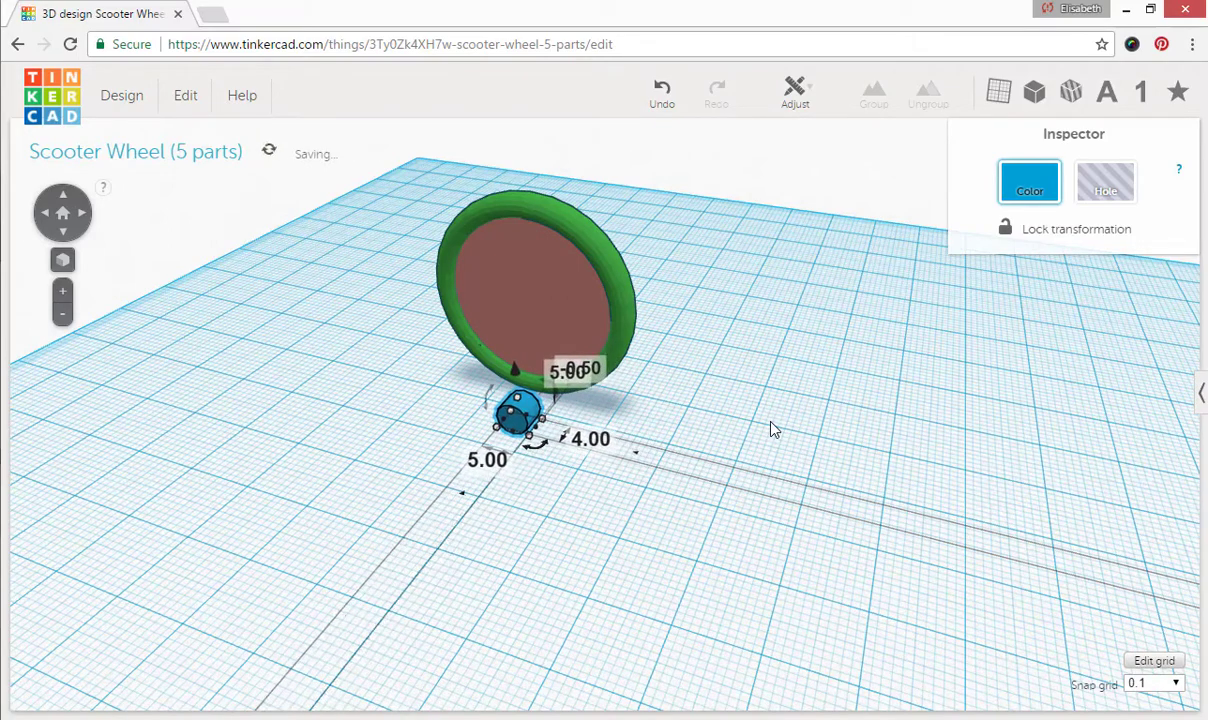
Drop the cylinder onto the workplane with D and nudge it against the wheel's bottom.
{"action": "left_click", "coordinate": [800, 430]}
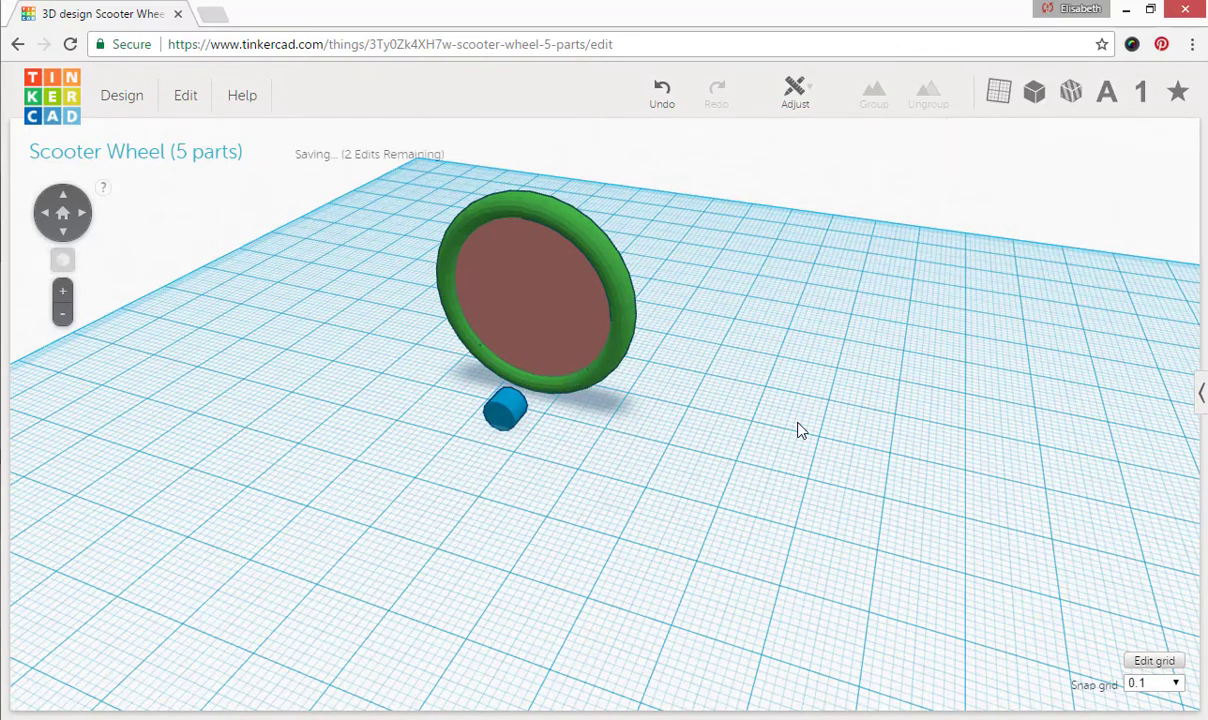
{"action": "right_click_drag", "start_coordinate": [650, 466], "coordinate": [545, 468]}
{"action": "left_click", "coordinate": [506, 447]}
{"action": "key", "text": "d"}
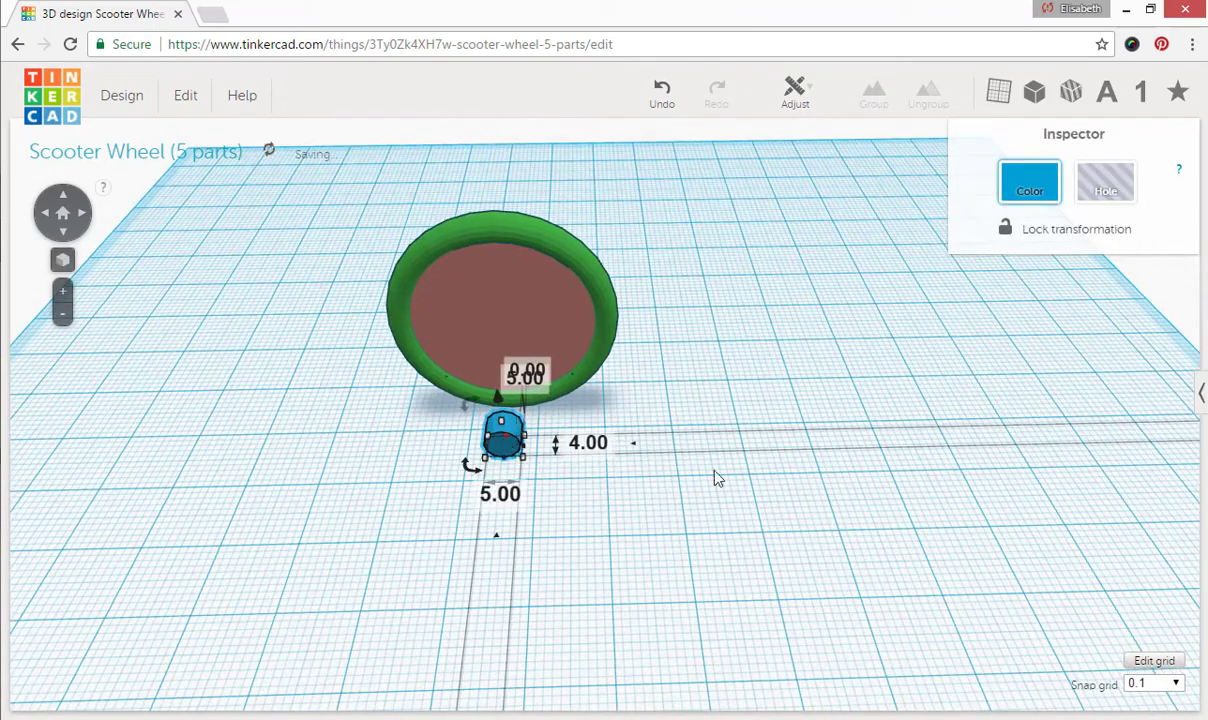
{"action": "key", "text": "Up"}
{"action": "key", "text": "Up"}
{"action": "key", "text": "Up"}
{"action": "key", "text": "Up"}
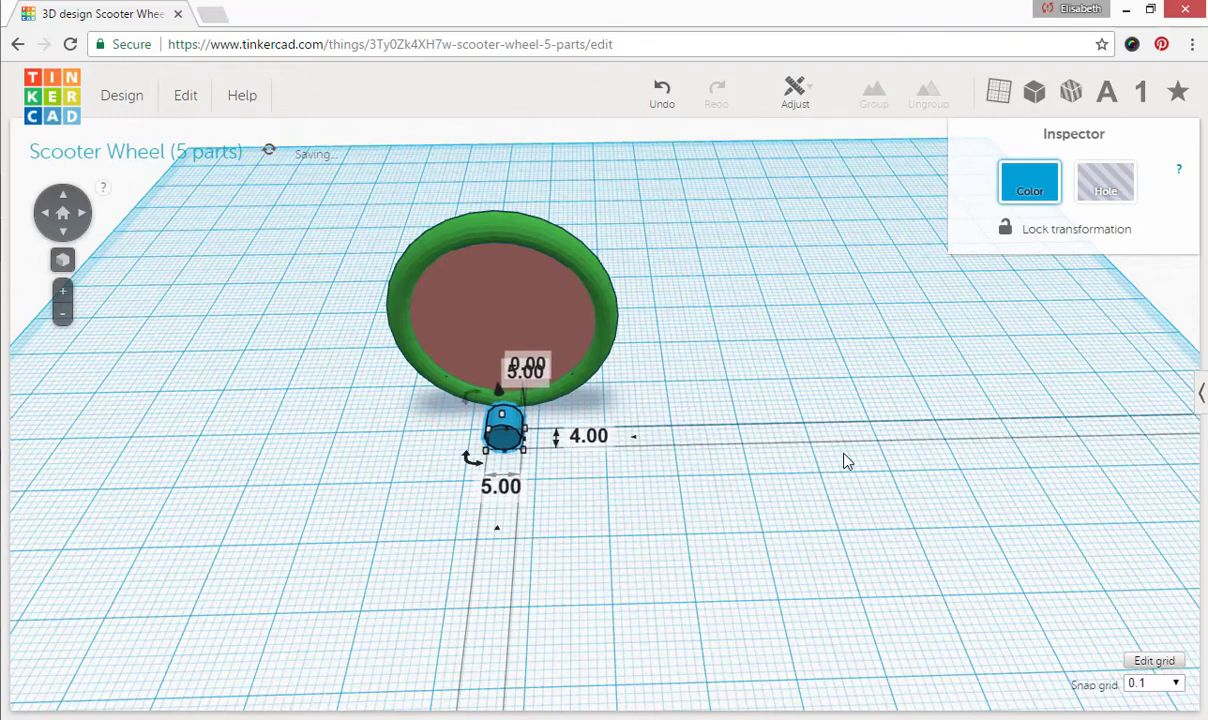
{"action": "key", "text": "Up"}
{"action": "key", "text": "Up"}
{"action": "key", "text": "Up"}
{"action": "key", "text": "Up"}
{"action": "key", "text": "Up"}
{"action": "key", "text": "Up"}
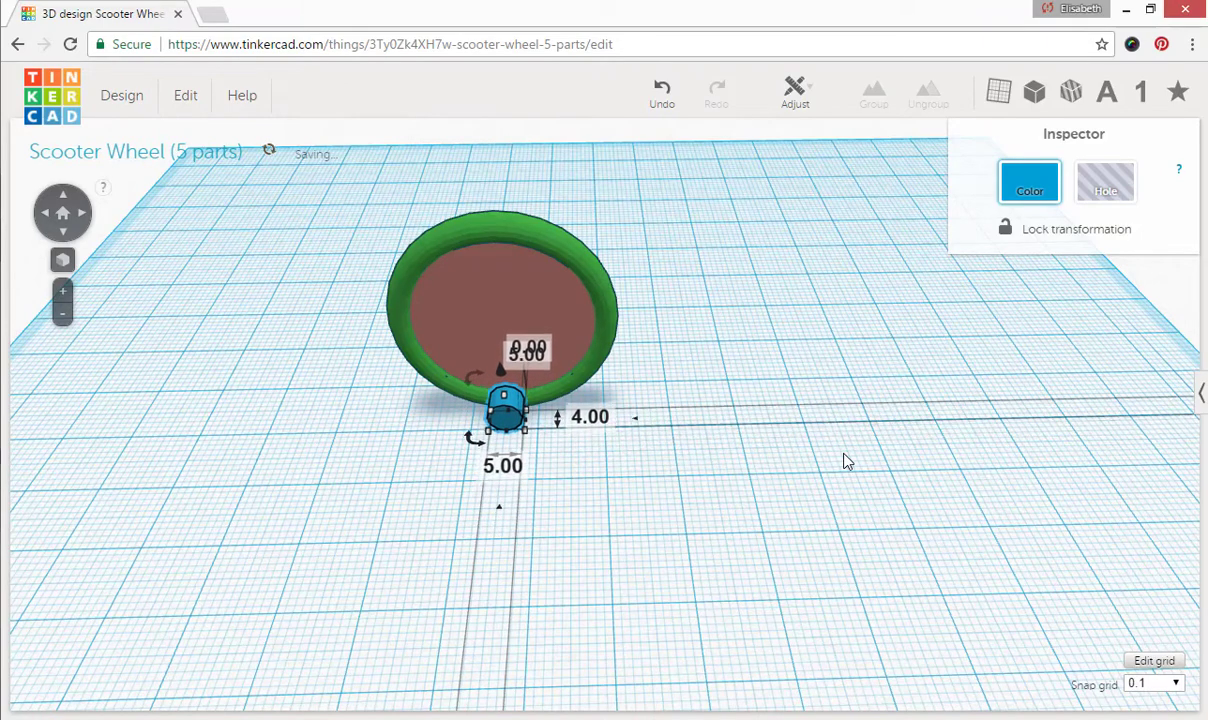
{"action": "left_click", "coordinate": [300, 232]}
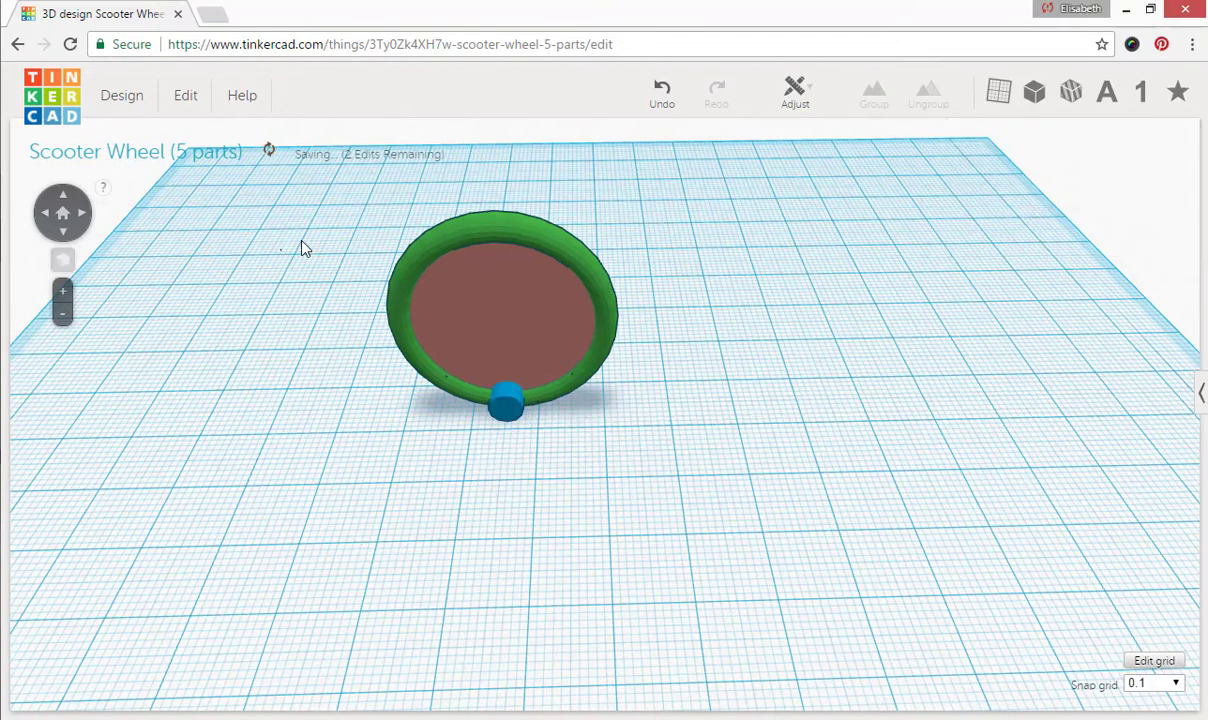
Align the blue cylinder to the wheel's horizontal and vertical centres, over the hub.
{"action": "left_click_drag", "start_coordinate": [329, 189], "coordinate": [690, 466]}
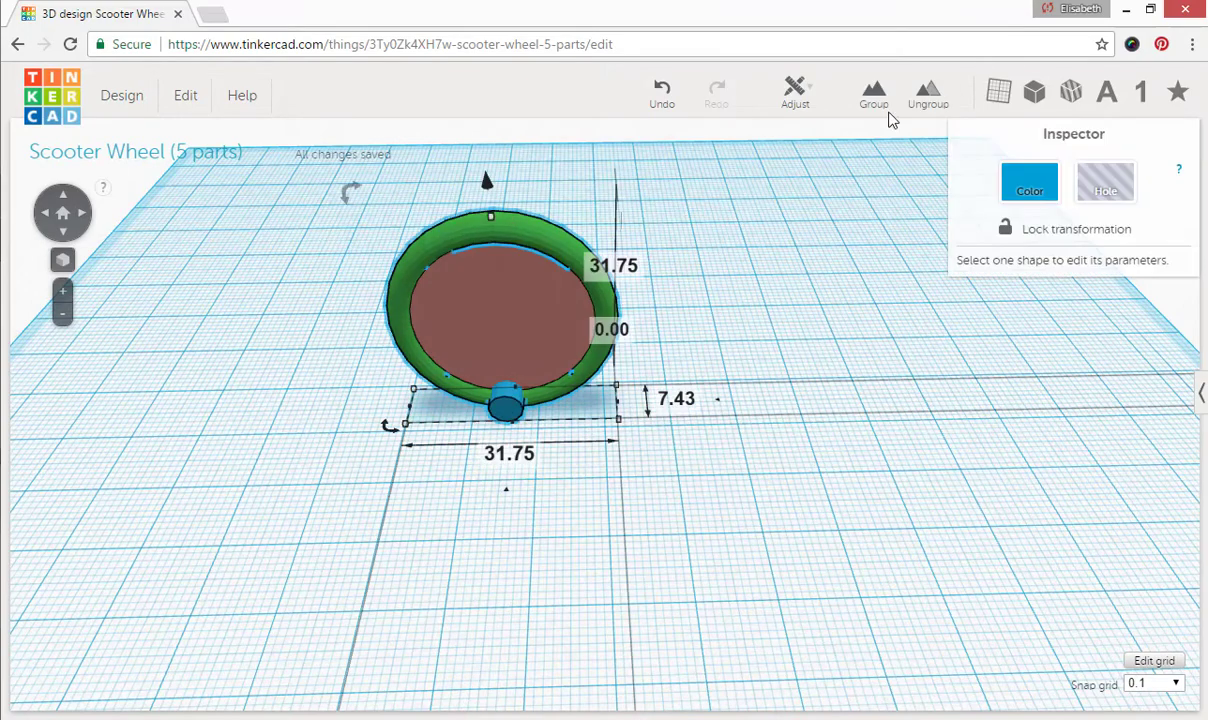
{"action": "left_click", "coordinate": [797, 90]}
{"action": "left_click", "coordinate": [803, 128]}
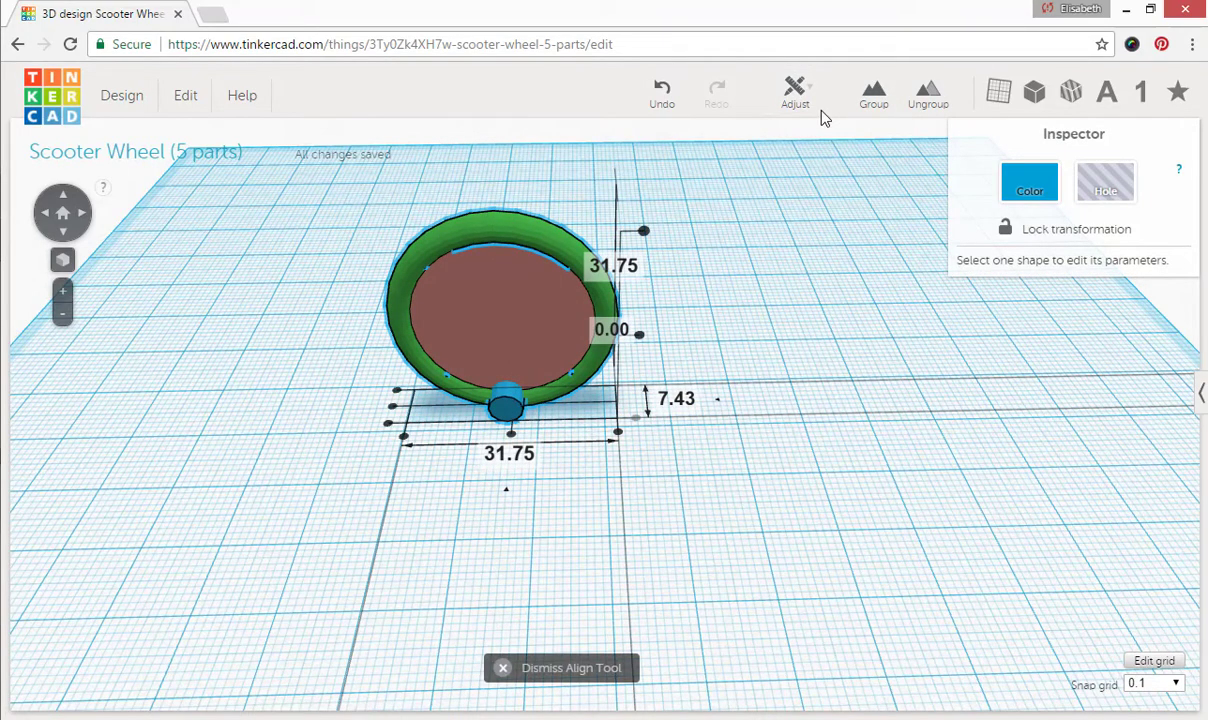
{"action": "left_click", "coordinate": [511, 437]}
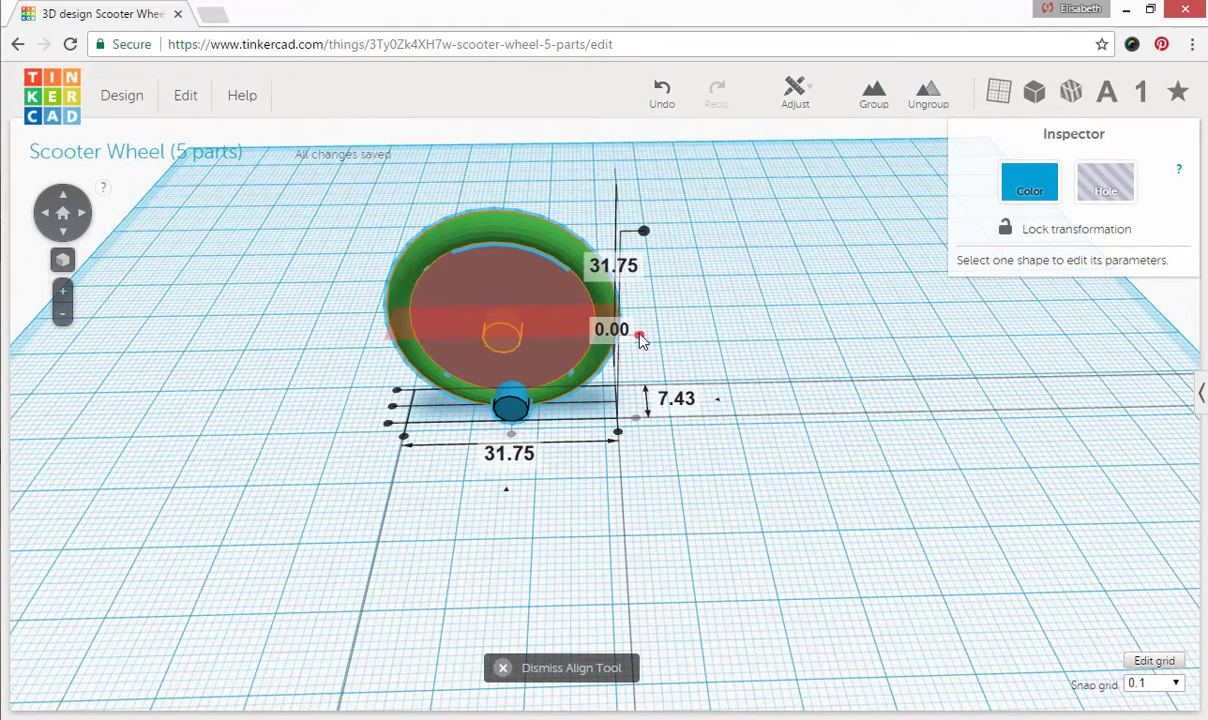
{"action": "left_click", "coordinate": [640, 336]}
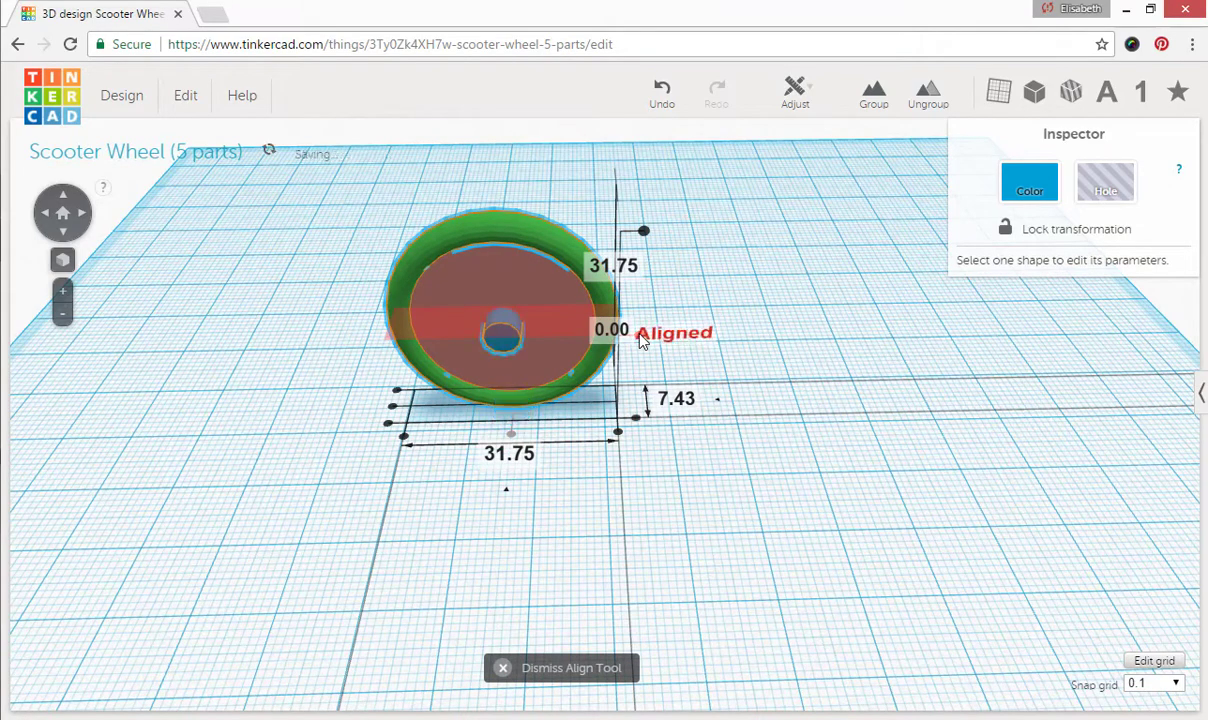
{"action": "left_click", "coordinate": [752, 521]}
{"action": "right_click_drag", "start_coordinate": [795, 325], "coordinate": [363, 271]}
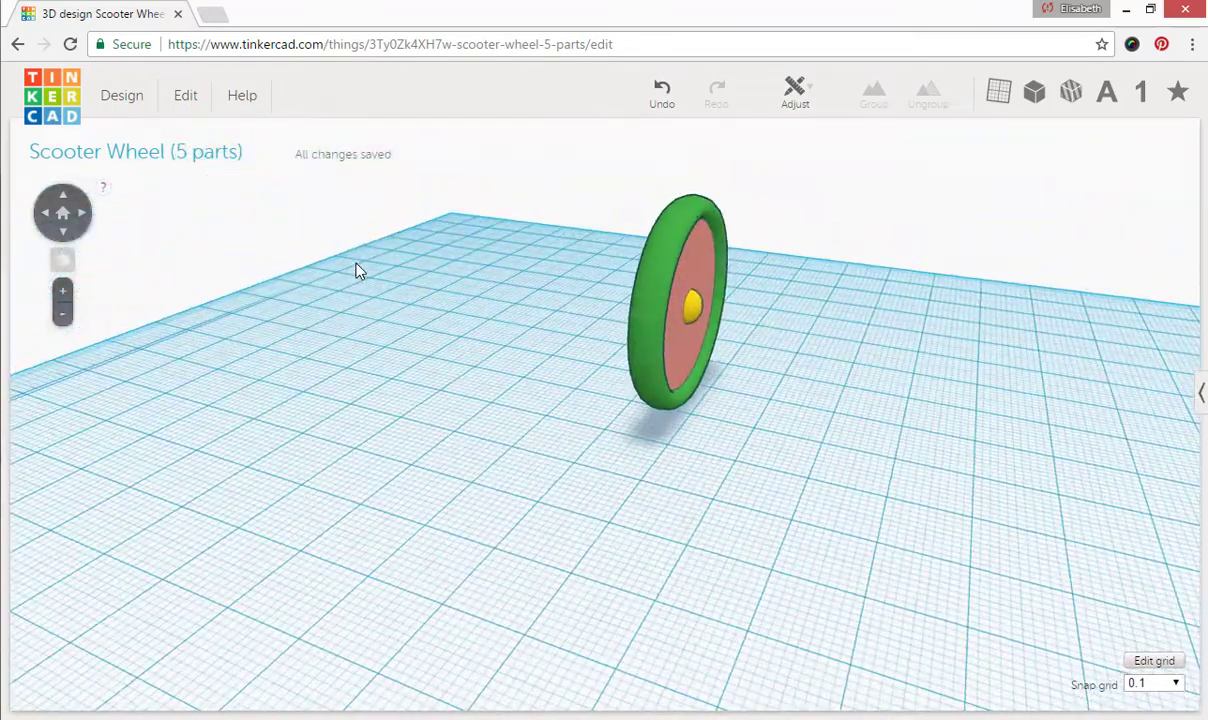
Nudge the small yellow part right until it sits at the wheel's centre.
{"action": "right_click_drag", "start_coordinate": [360, 271], "coordinate": [507, 338]}
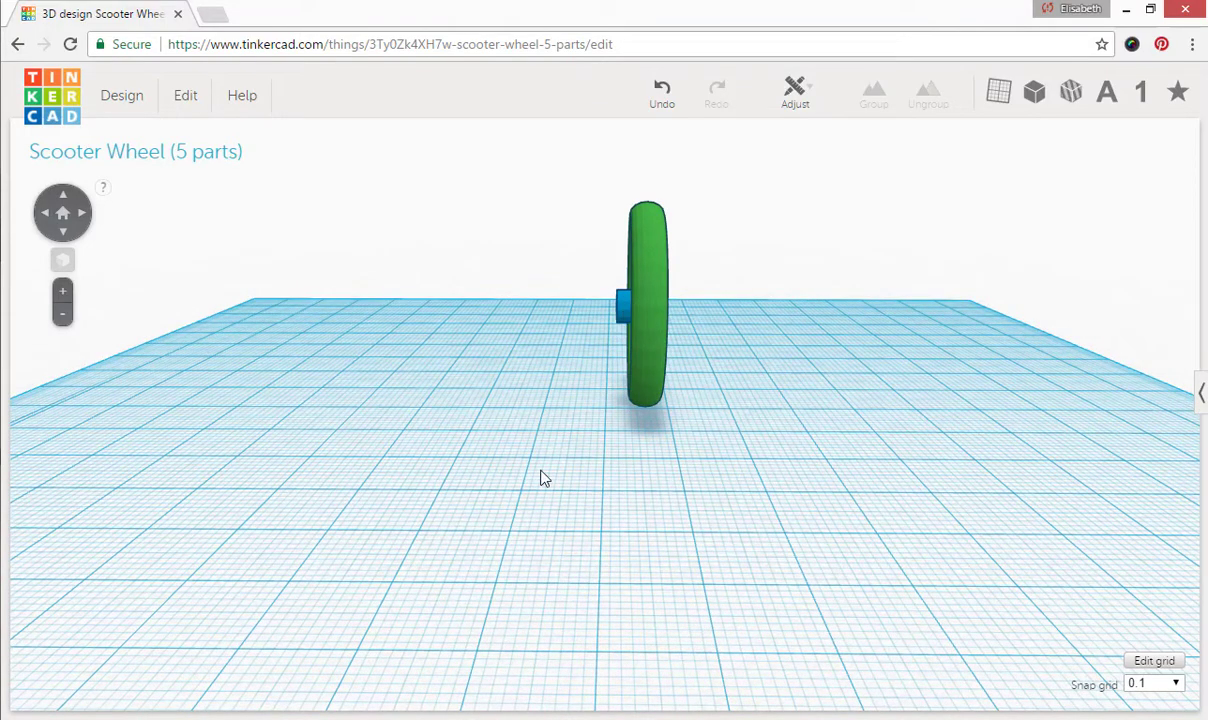
{"action": "right_click_drag", "start_coordinate": [515, 510], "coordinate": [505, 488]}
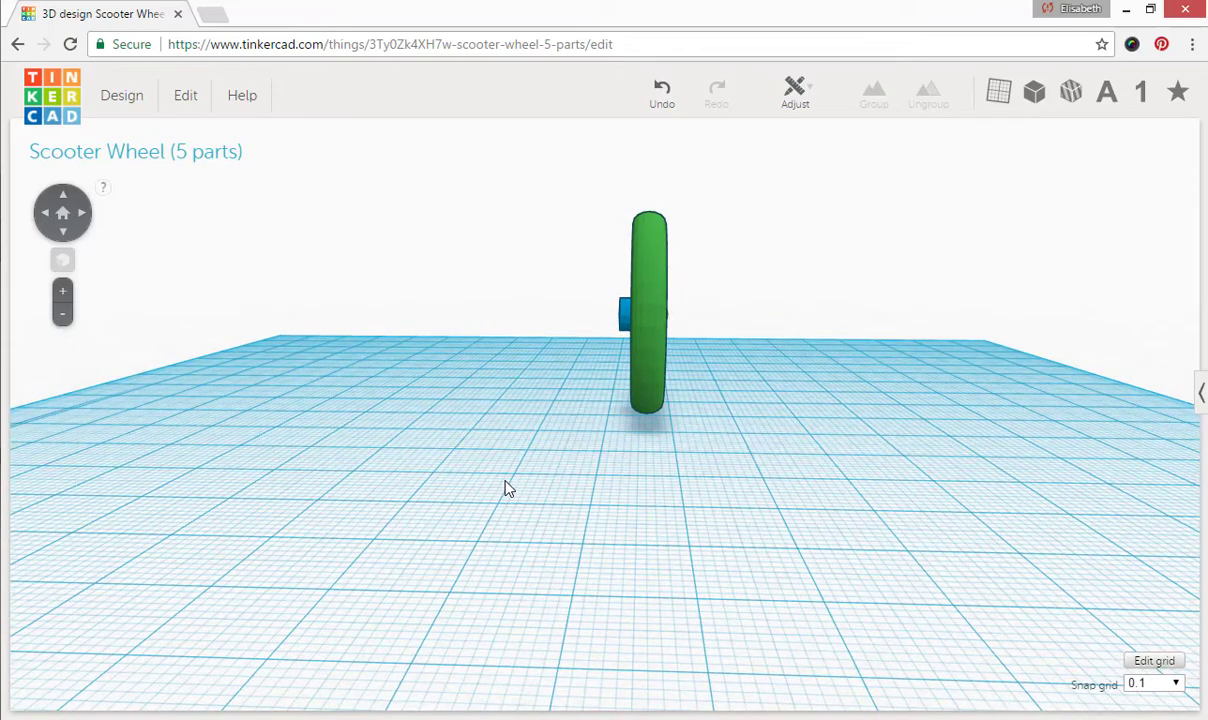
{"action": "left_click", "coordinate": [625, 322]}
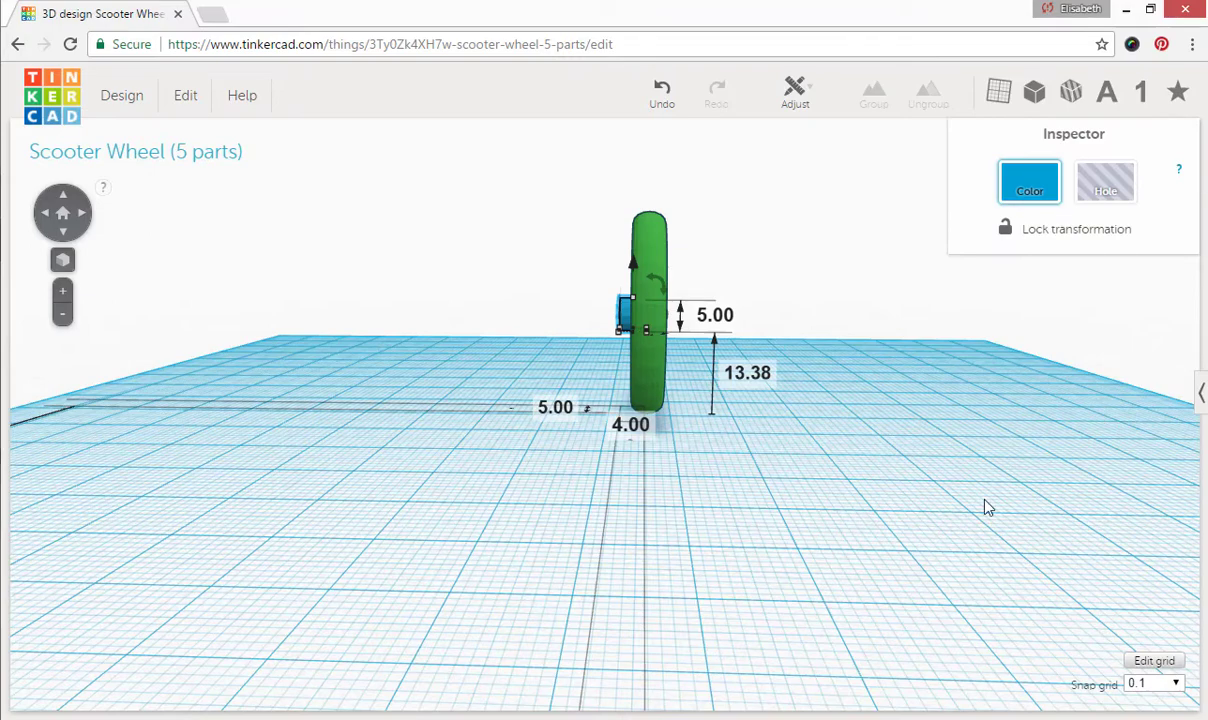
{"action": "key", "text": "Right"}
{"action": "key", "text": "Right"}
{"action": "key", "text": "Right"}
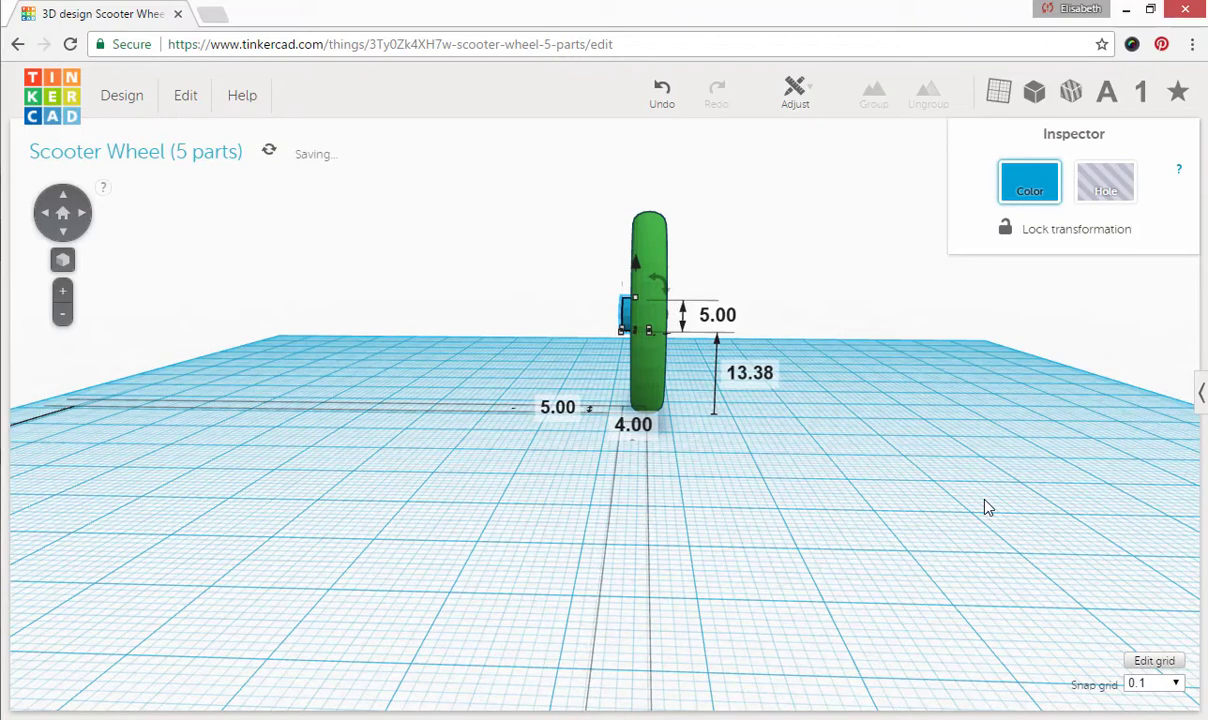
{"action": "right_click_drag", "start_coordinate": [1022, 520], "coordinate": [938, 542]}
{"action": "key", "text": "Right"}
{"action": "key", "text": "Right"}
{"action": "key", "text": "Right"}
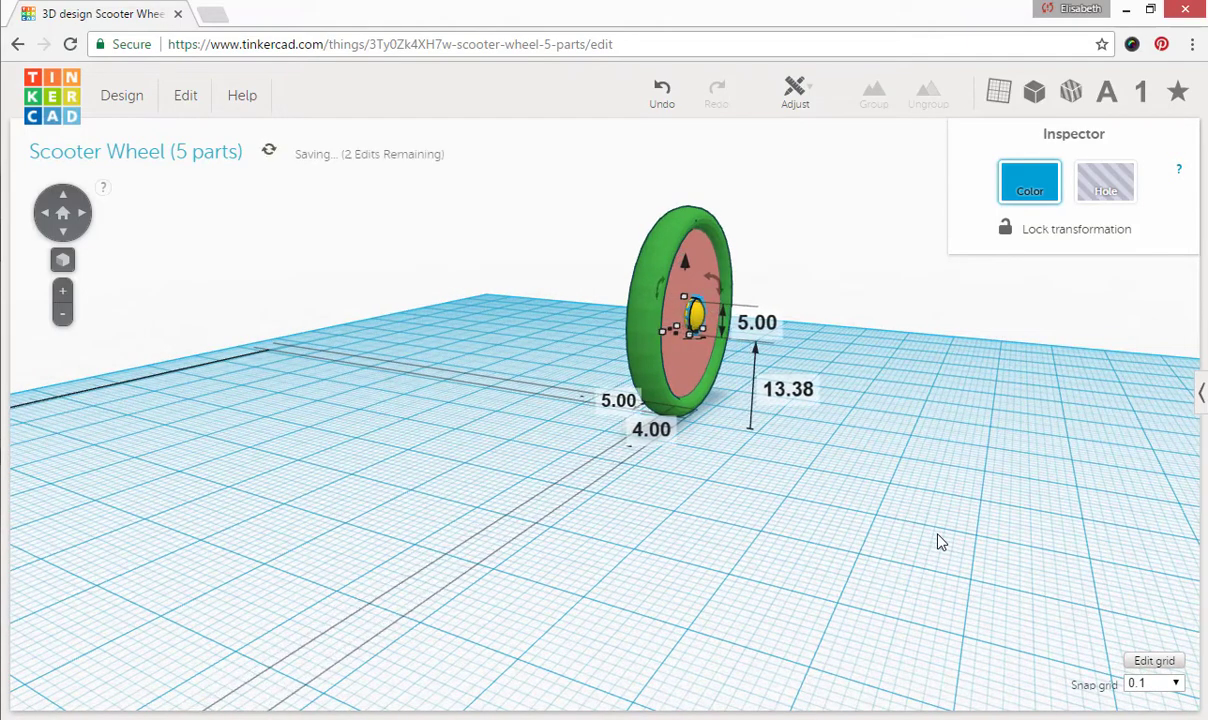
{"action": "key", "text": "Right"}
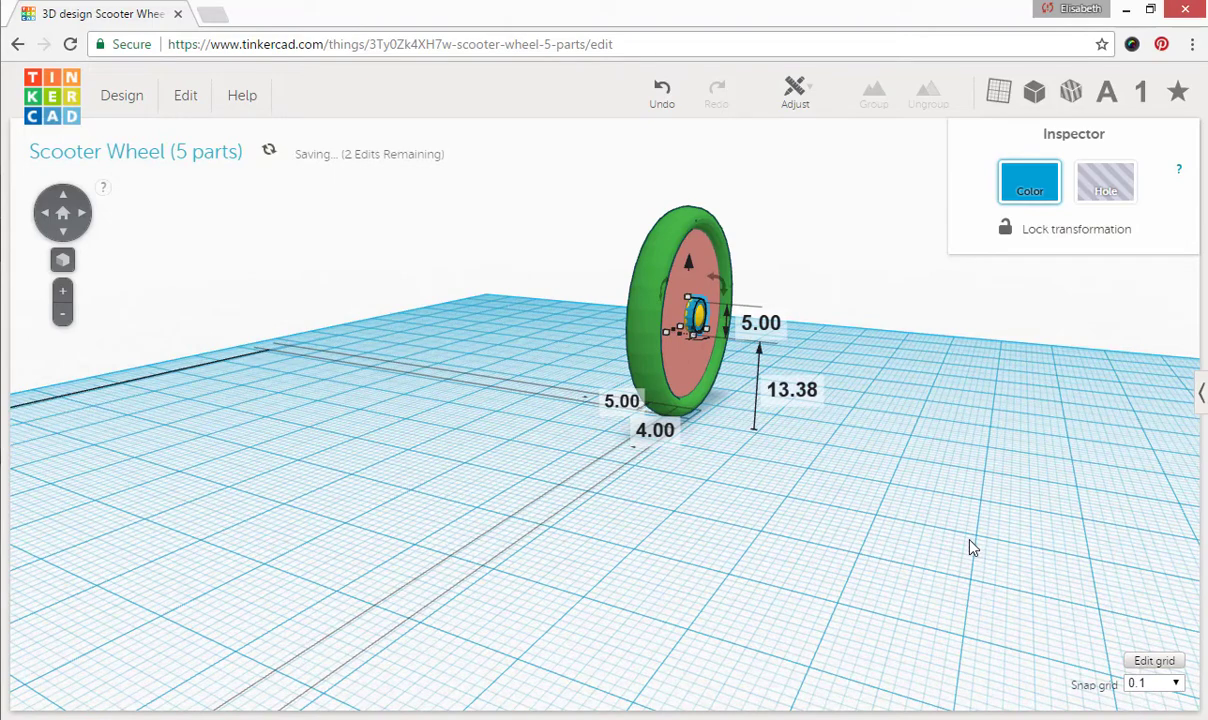
{"action": "key", "text": "Right"}
{"action": "key", "text": "Right"}
{"action": "key", "text": "Right"}
{"action": "key", "text": "Right"}
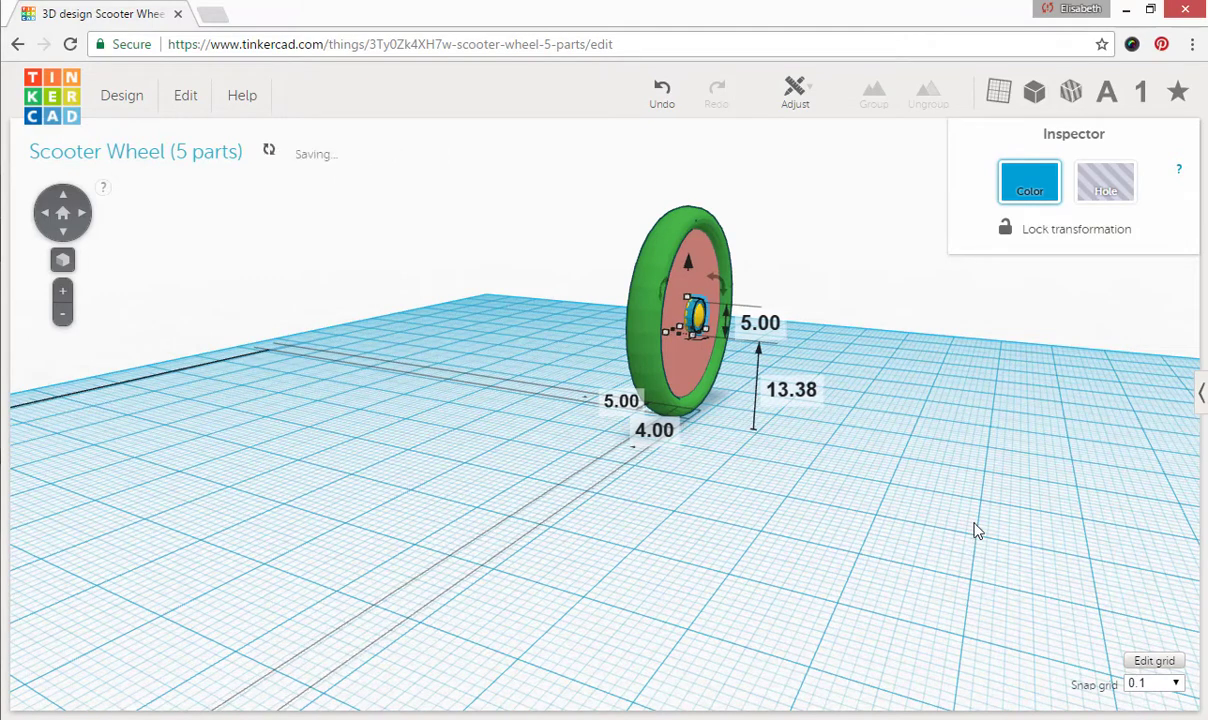
{"action": "scroll", "coordinate": [960, 480], "scroll_direction": "up", "scroll_amount": 2}
{"action": "scroll", "coordinate": [955, 478], "scroll_direction": "up", "scroll_amount": 2}
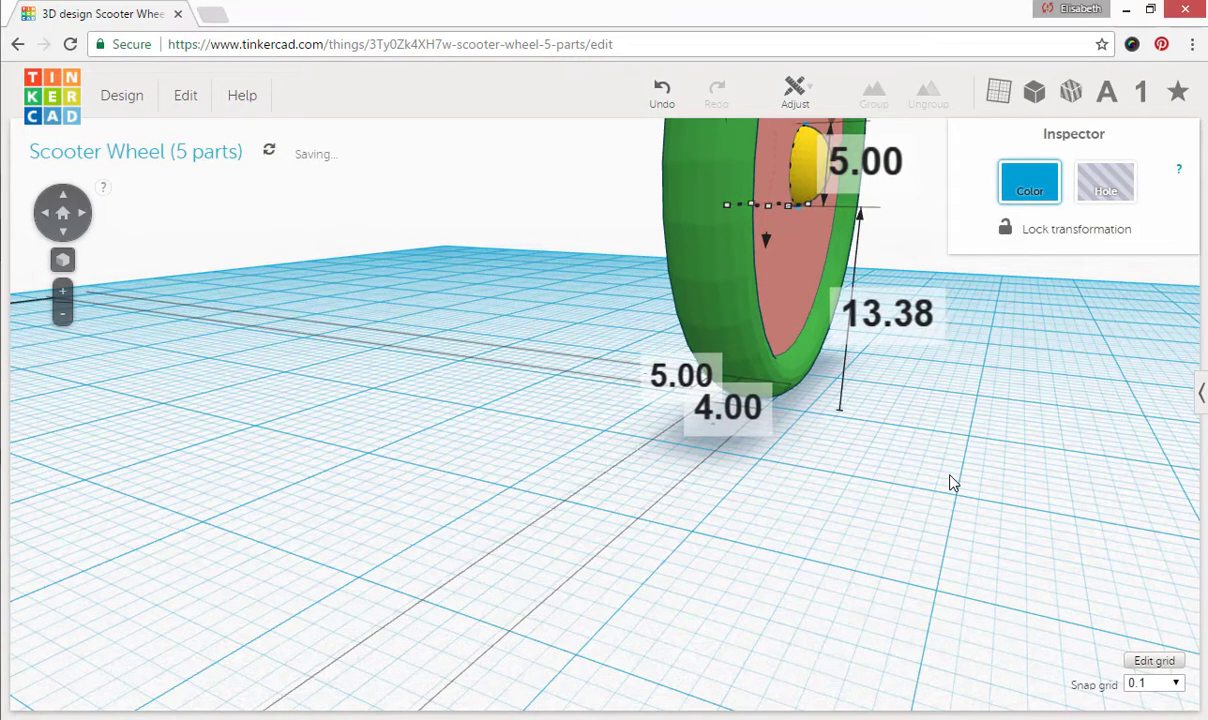
Group the wheel, blue cylinder and yellow part into one 31.75 × 31.75 mm multicolour object.
{"action": "mouse_move", "coordinate": [889, 519]}
{"action": "right_mouse_down"}
{"action": "mouse_move", "coordinate": [956, 536]}
{"action": "mouse_move", "coordinate": [895, 528]}
{"action": "right_mouse_up"}
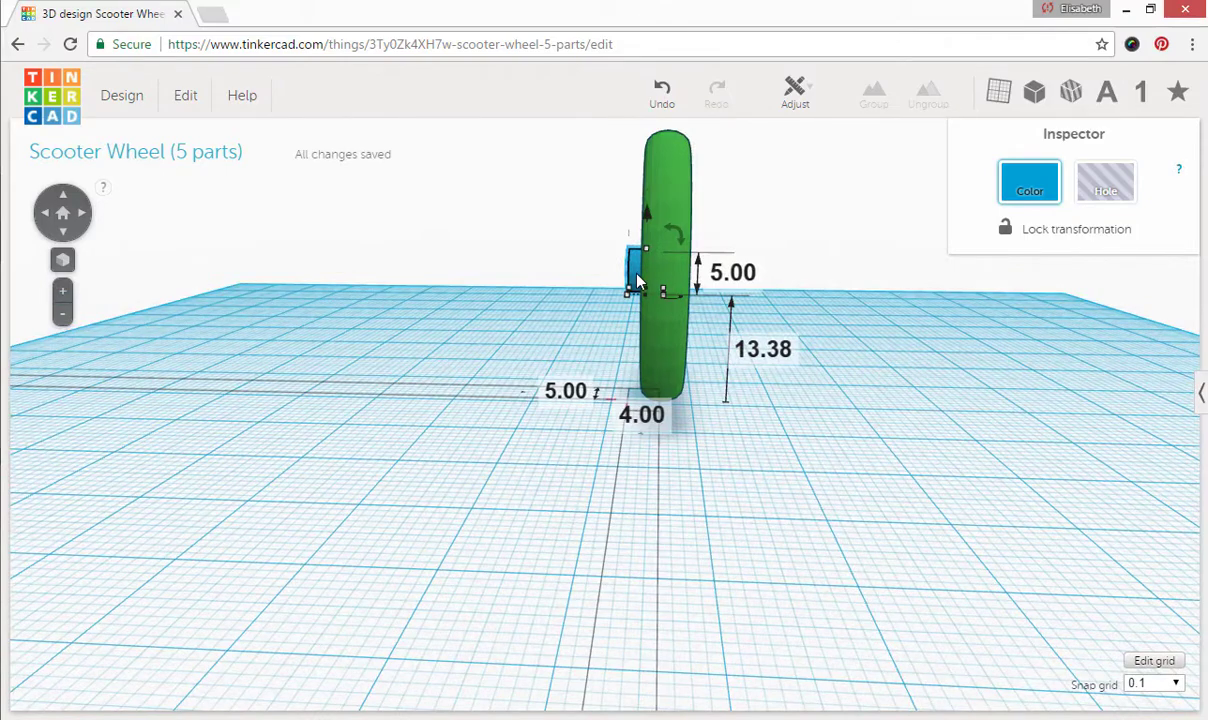
{"action": "right_click_drag", "start_coordinate": [965, 427], "coordinate": [876, 431]}
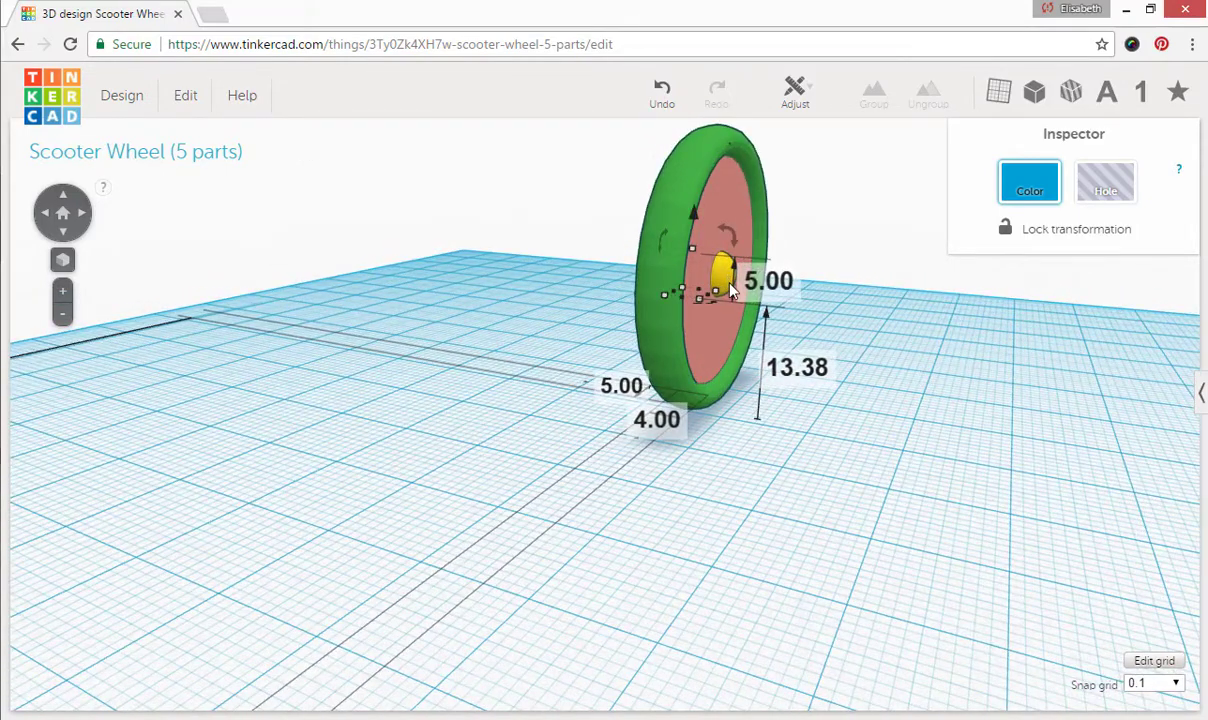
{"action": "right_click_drag", "start_coordinate": [879, 637], "coordinate": [1003, 639]}
{"action": "left_click_drag", "start_coordinate": [537, 170], "coordinate": [833, 372]}
{"action": "left_click", "coordinate": [874, 95]}
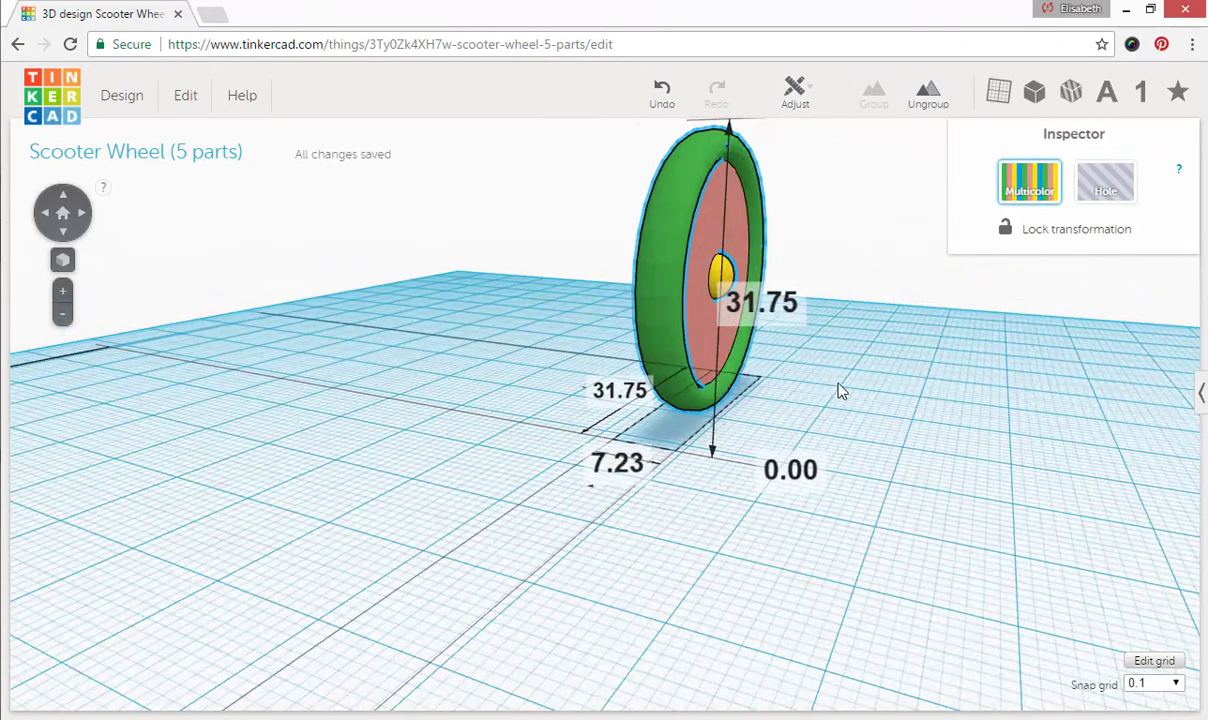
Place a new cylinder from the basic shapes library beside the wheel.
{"action": "left_click", "coordinate": [943, 393]}
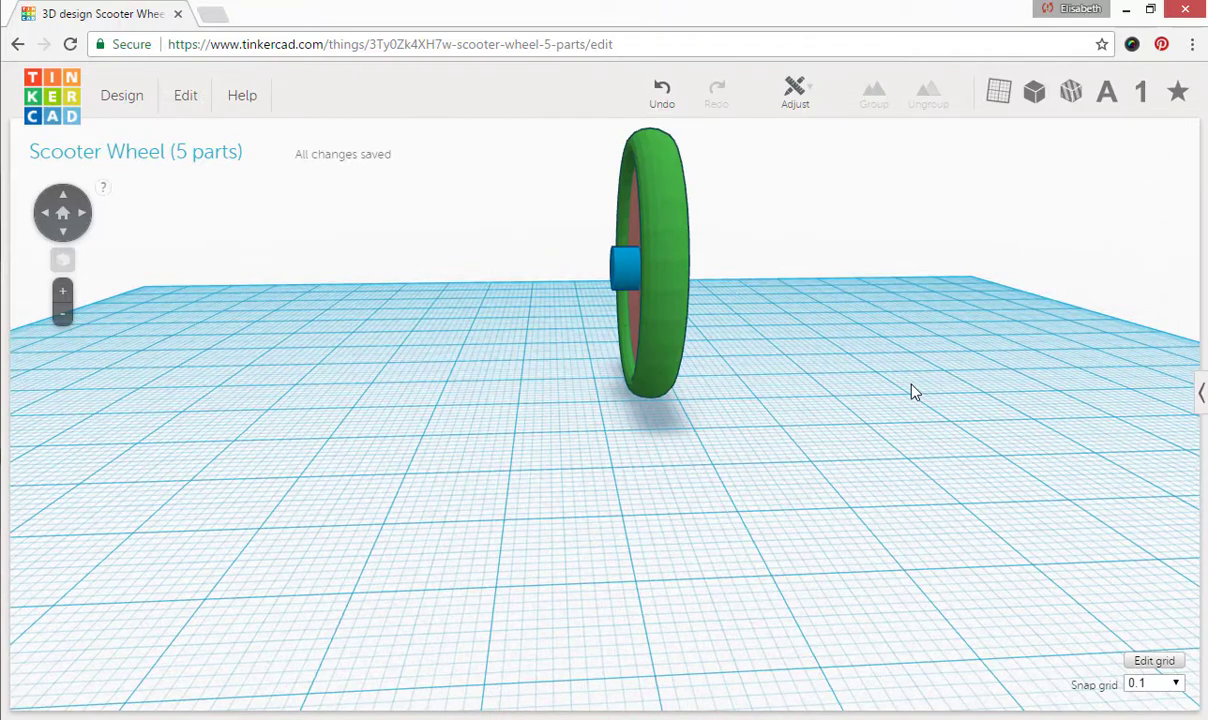
{"action": "left_click", "coordinate": [1201, 393]}
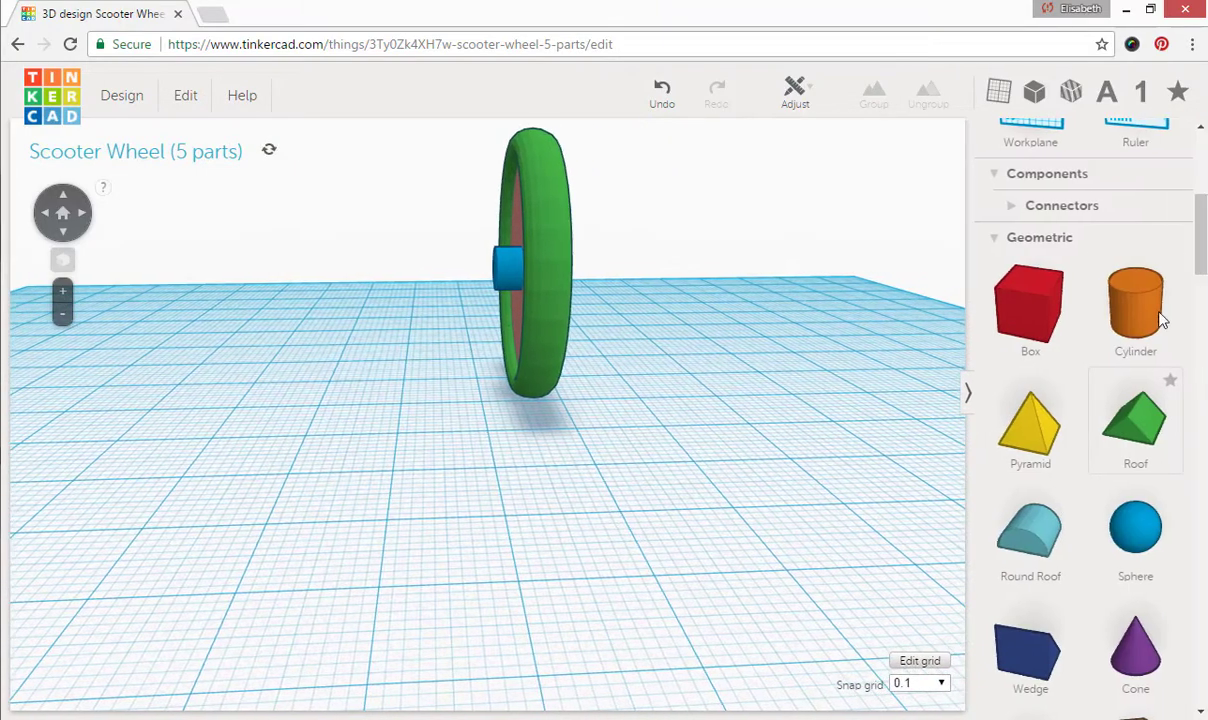
{"action": "left_click_drag", "start_coordinate": [1140, 300], "coordinate": [666, 515]}
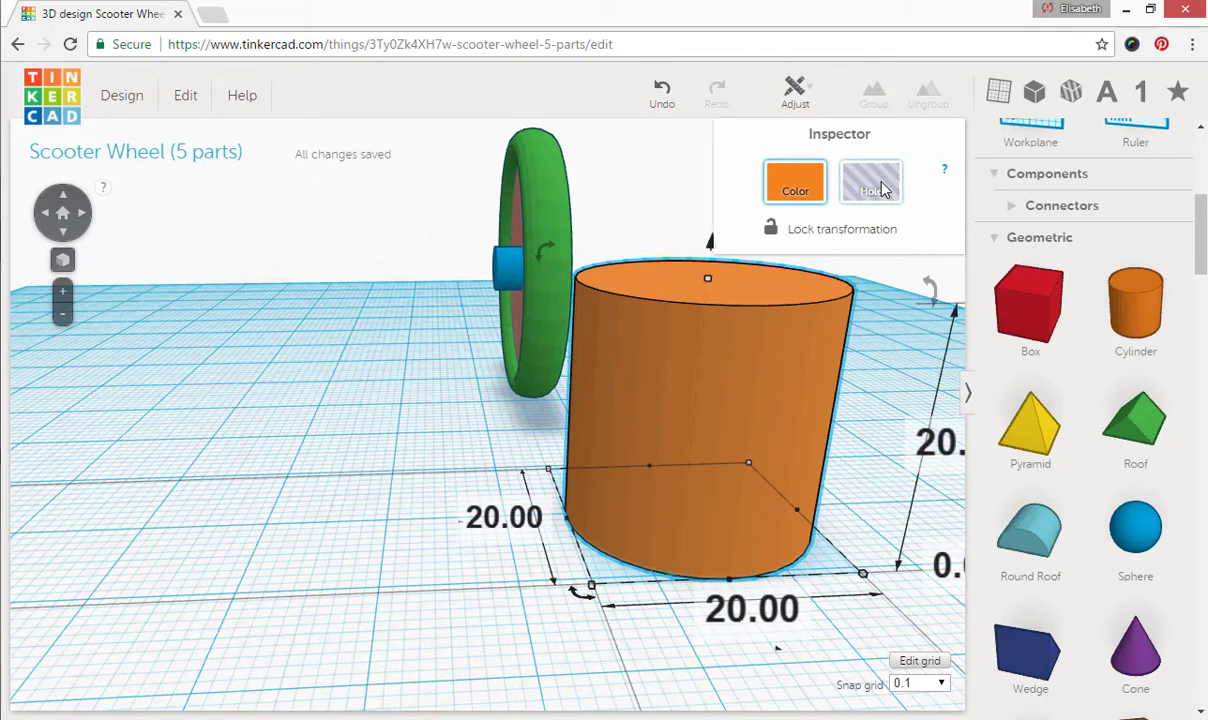
{"action": "left_click", "coordinate": [483, 529]}
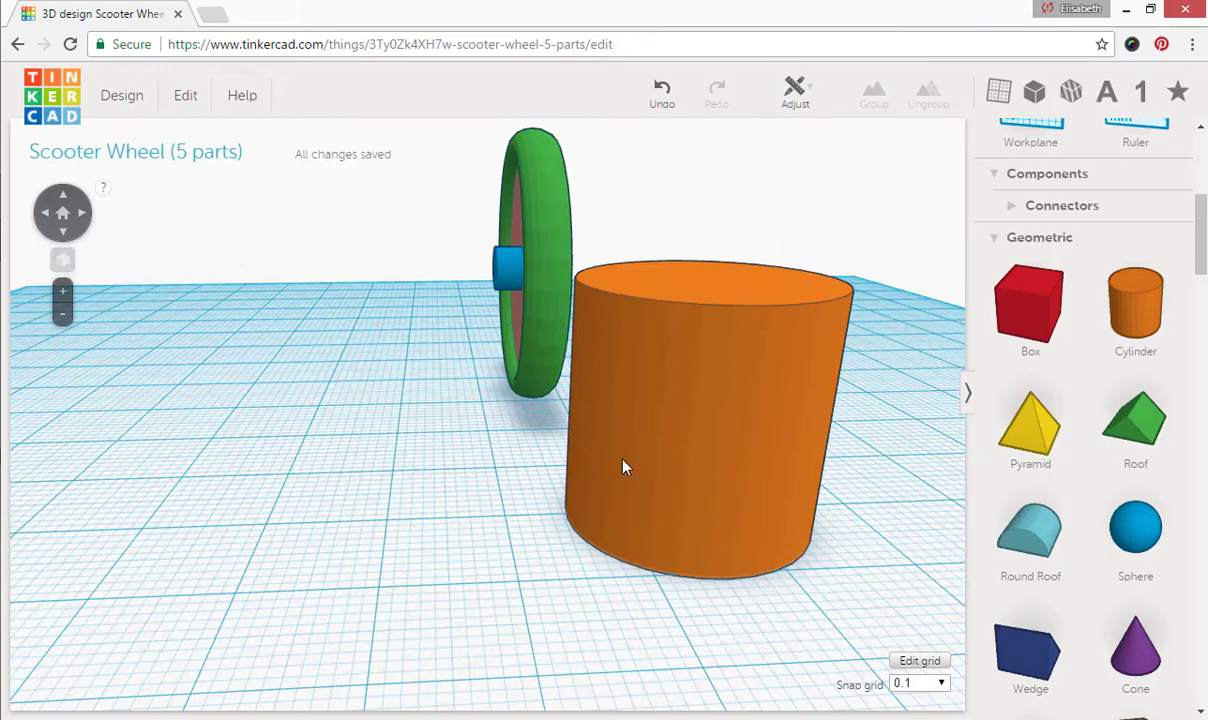
Resize the cylinder to 2.4 by 2.5 mm, keeping its 20.00 height.
{"action": "left_click", "coordinate": [622, 467]}
{"action": "left_click", "coordinate": [530, 524]}
{"action": "left_click", "coordinate": [694, 471]}
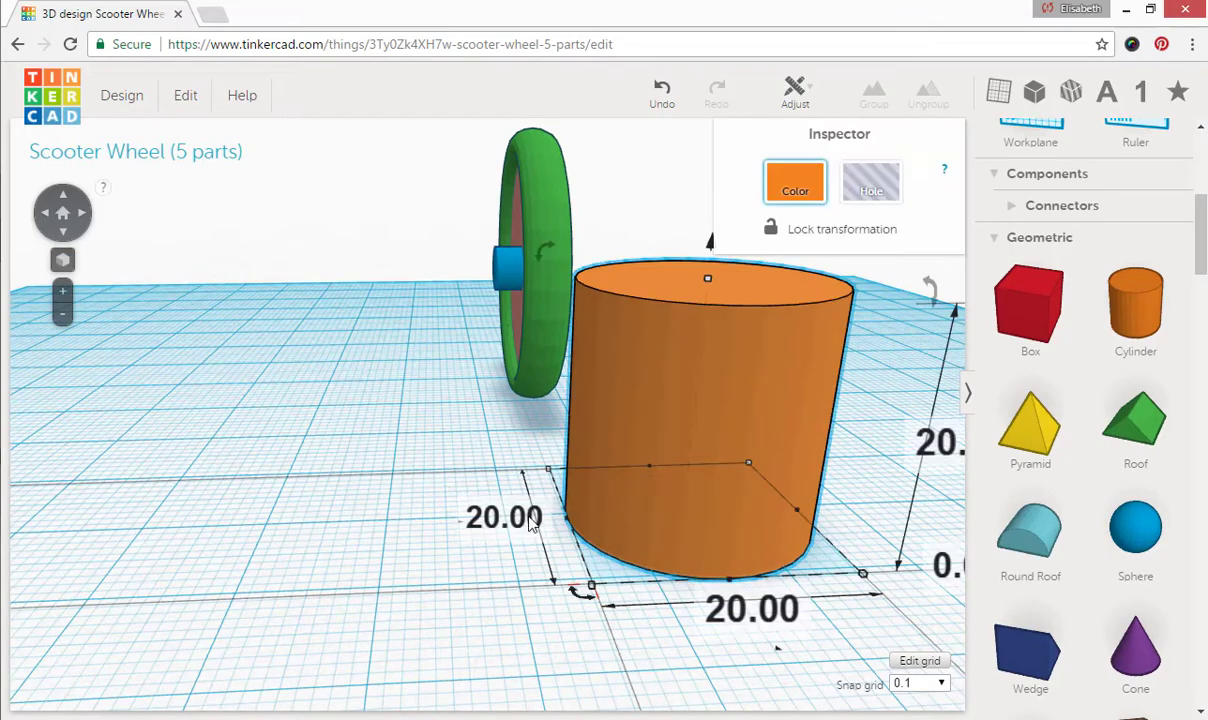
{"action": "left_click", "coordinate": [490, 524]}
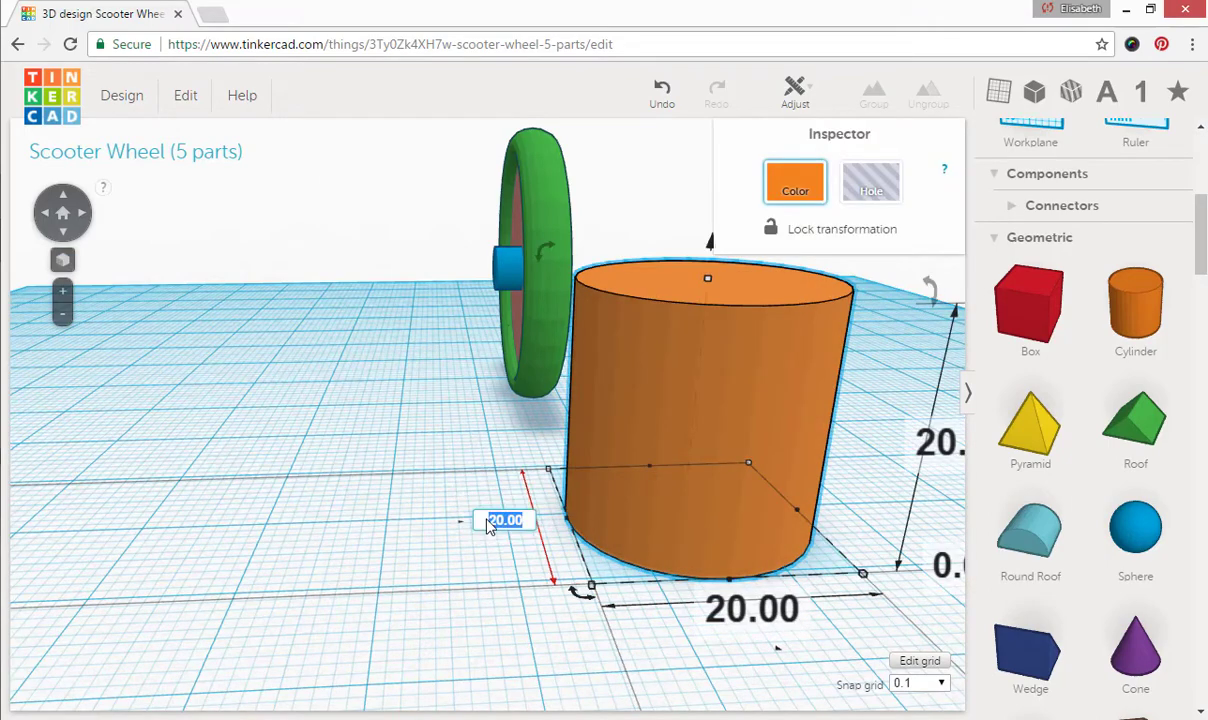
{"action": "key", "text": "Return"}
{"action": "left_click", "coordinate": [748, 610]}
{"action": "type", "text": "2.5"}
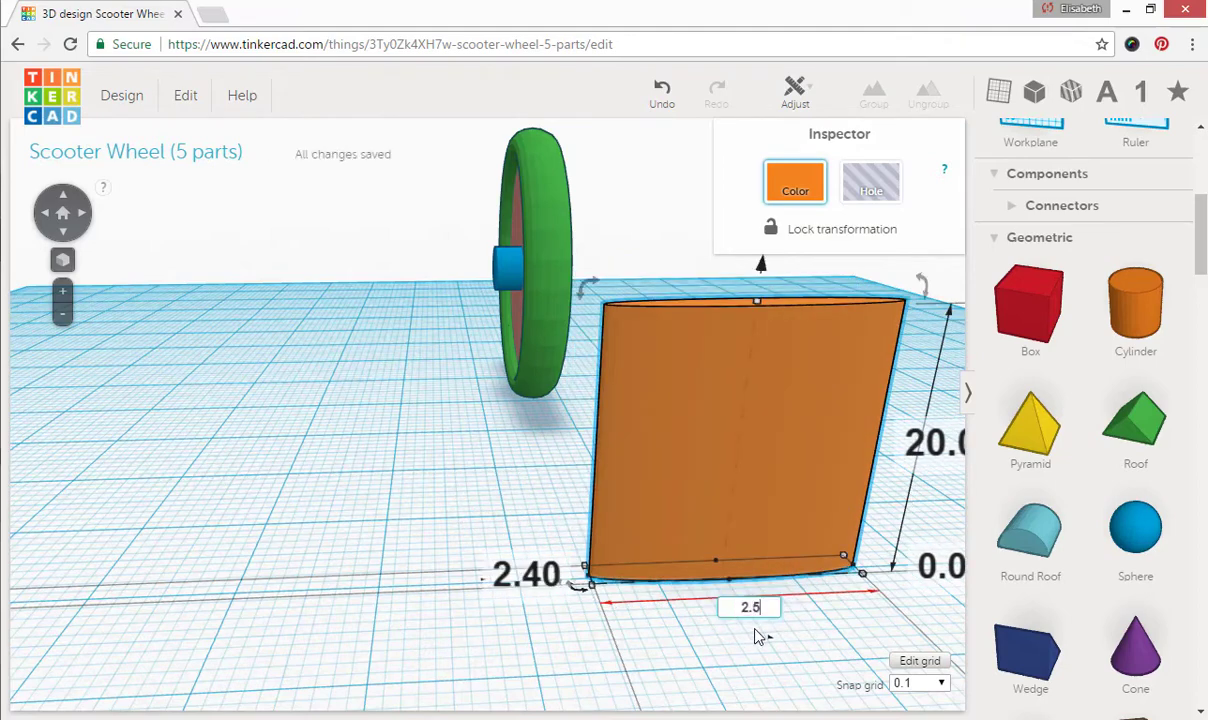
{"action": "left_click", "coordinate": [505, 468]}
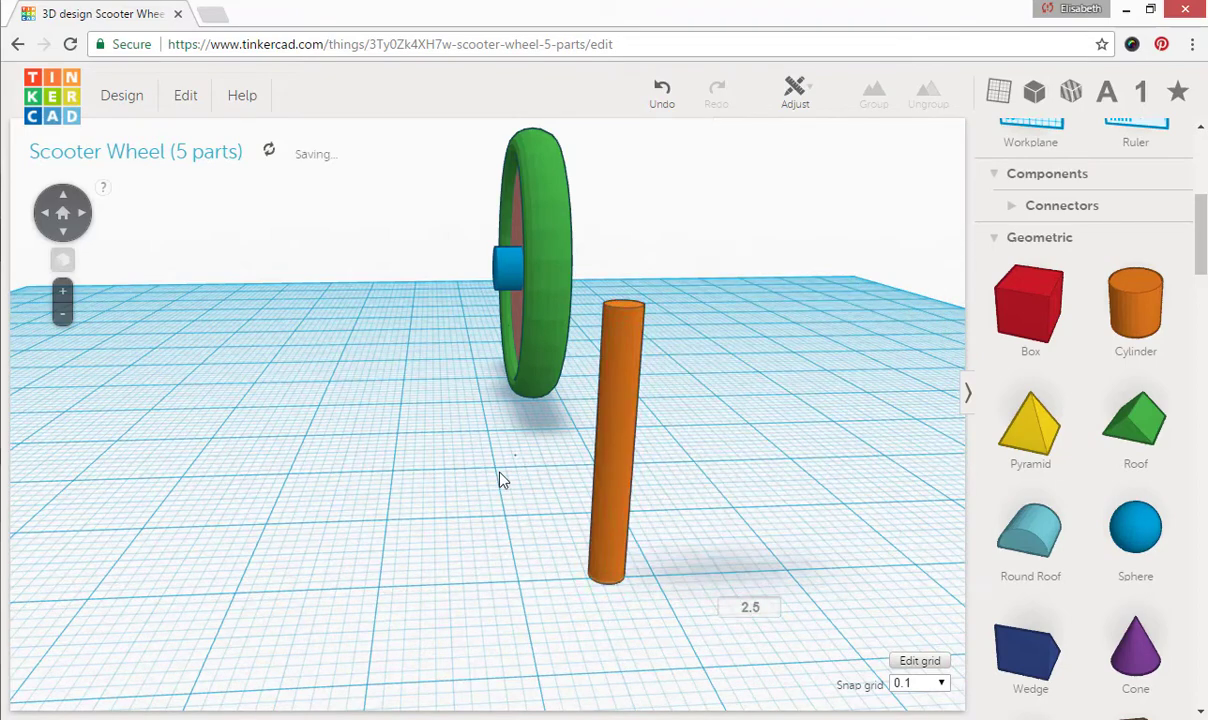
{"action": "left_click", "coordinate": [632, 342]}
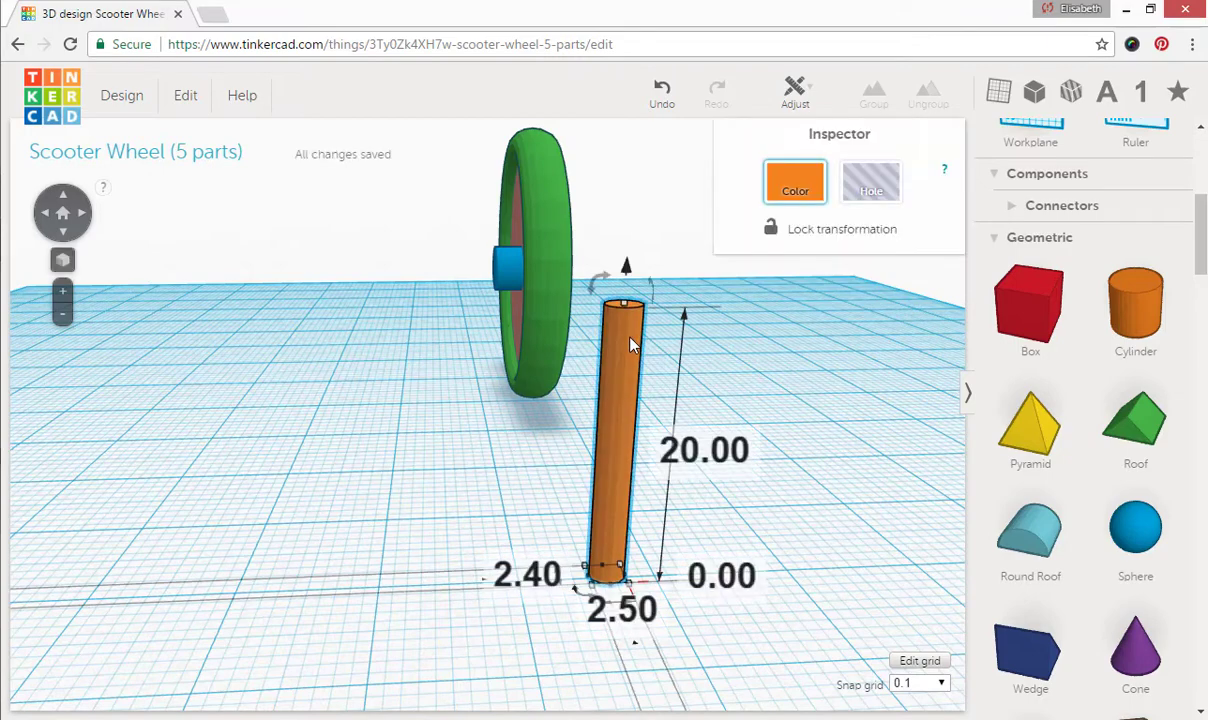
Lay the orange post on its side, raised 8.75 mm, and slide it left into the wheel's hub.
{"action": "left_click_drag", "start_coordinate": [520, 272], "coordinate": [205, 502]}
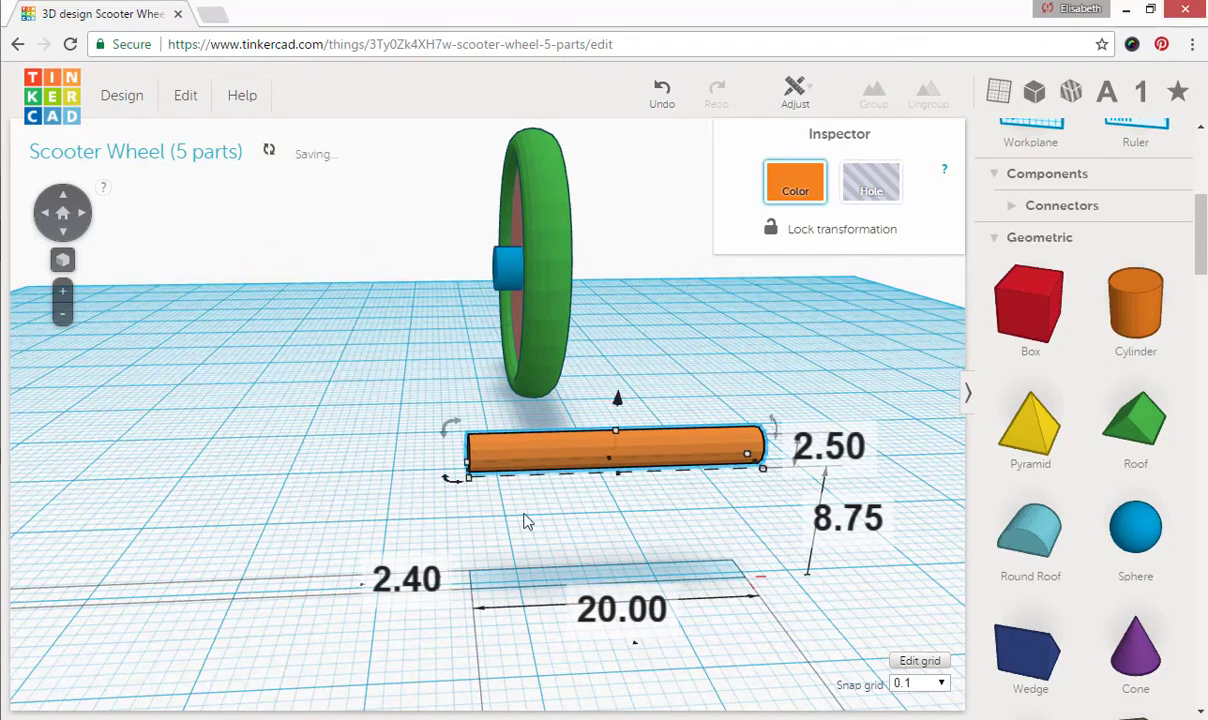
{"action": "left_click_drag", "start_coordinate": [660, 455], "coordinate": [480, 369]}
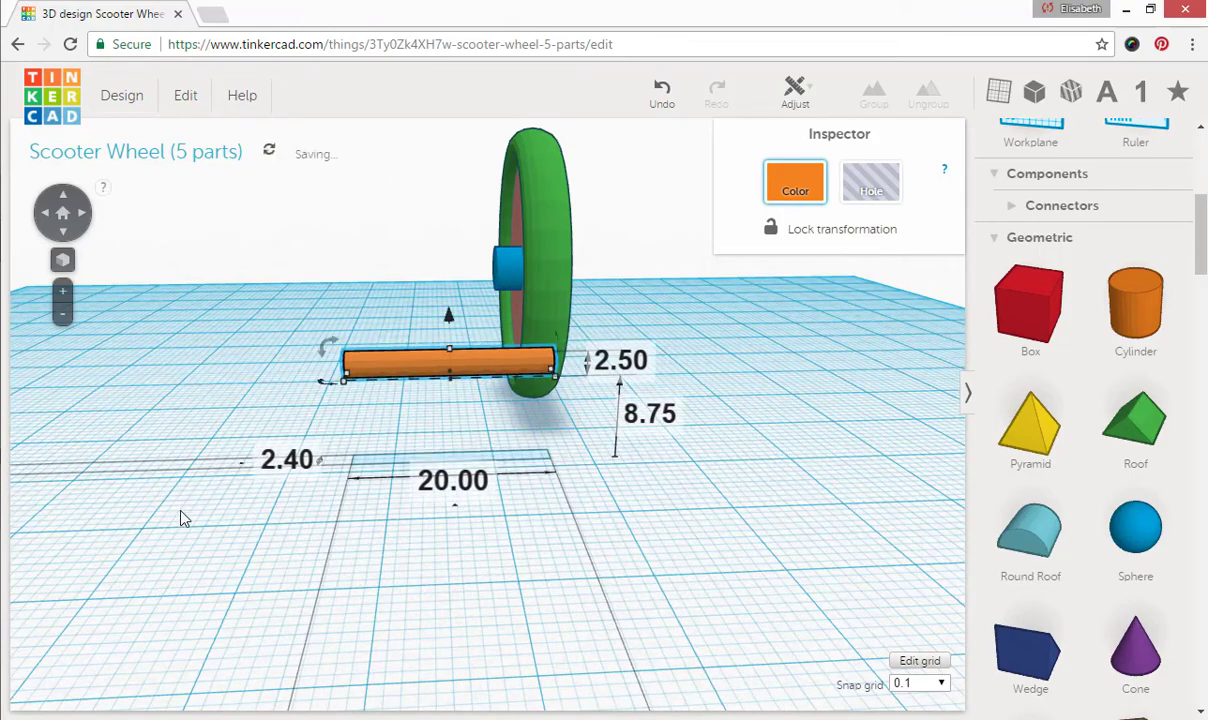
{"action": "right_click_drag", "start_coordinate": [180, 527], "coordinate": [550, 597]}
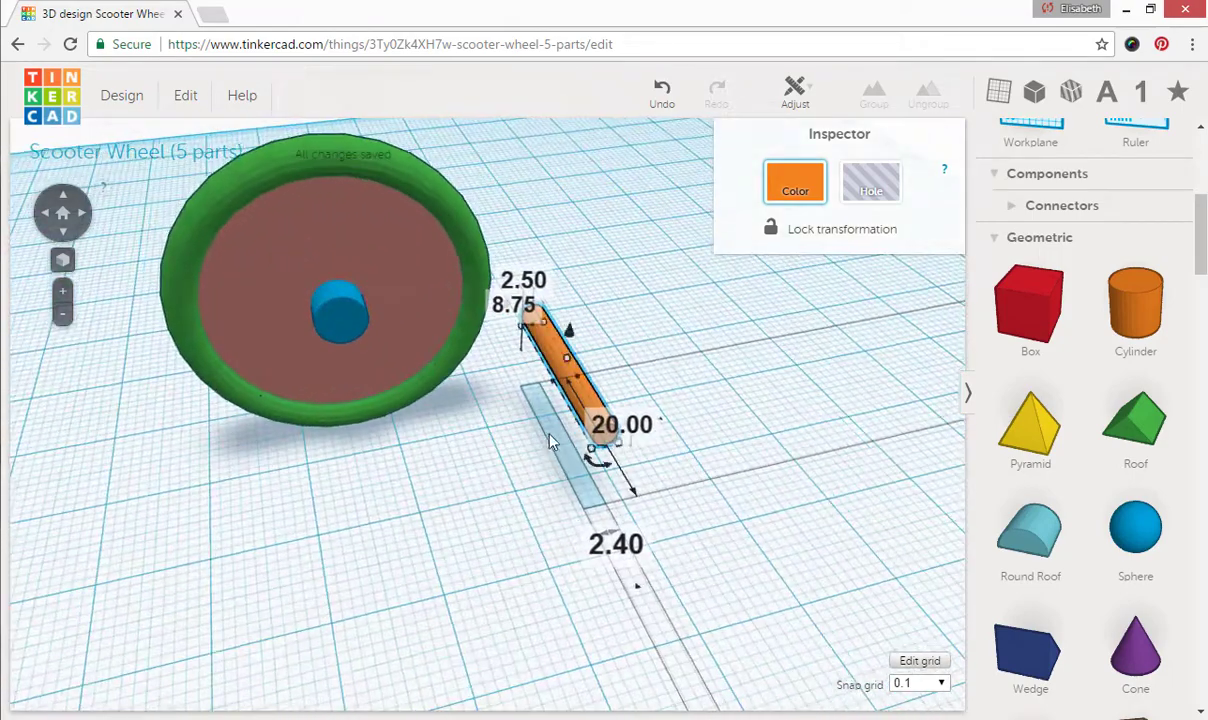
{"action": "key", "text": "Left"}
{"action": "key", "text": "Left"}
{"action": "key", "text": "Left"}
{"action": "key", "text": "Left"}
{"action": "key", "text": "Left"}
{"action": "key", "text": "Left"}
{"action": "key", "text": "Left"}
{"action": "key", "text": "Left"}
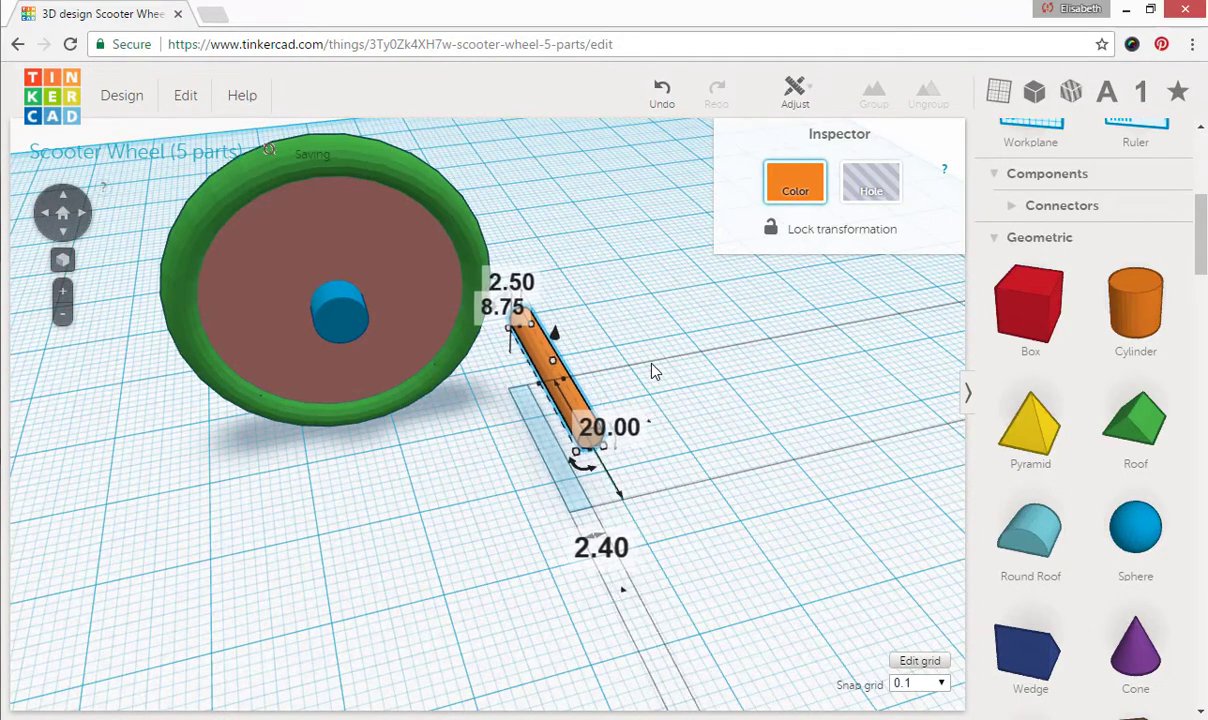
{"action": "key", "text": "Left"}
{"action": "key", "text": "Left"}
{"action": "key", "text": "Left"}
{"action": "key", "text": "Left"}
{"action": "key", "text": "Left"}
{"action": "key", "text": "Left"}
{"action": "key", "text": "Left"}
{"action": "key", "text": "Left"}
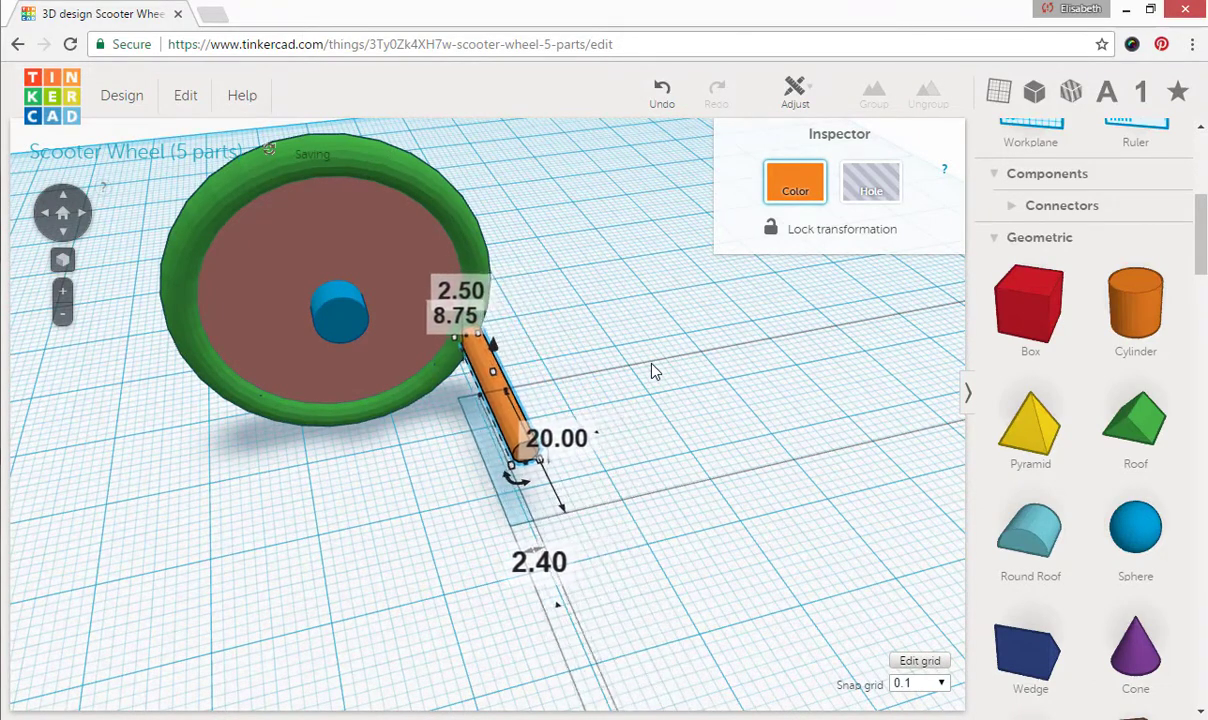
{"action": "key", "text": "Left"}
{"action": "key", "text": "Left"}
{"action": "key", "text": "Left"}
{"action": "key", "text": "Left"}
{"action": "key", "text": "Left"}
{"action": "key", "text": "Left"}
{"action": "key", "text": "Left"}
{"action": "key", "text": "Left"}
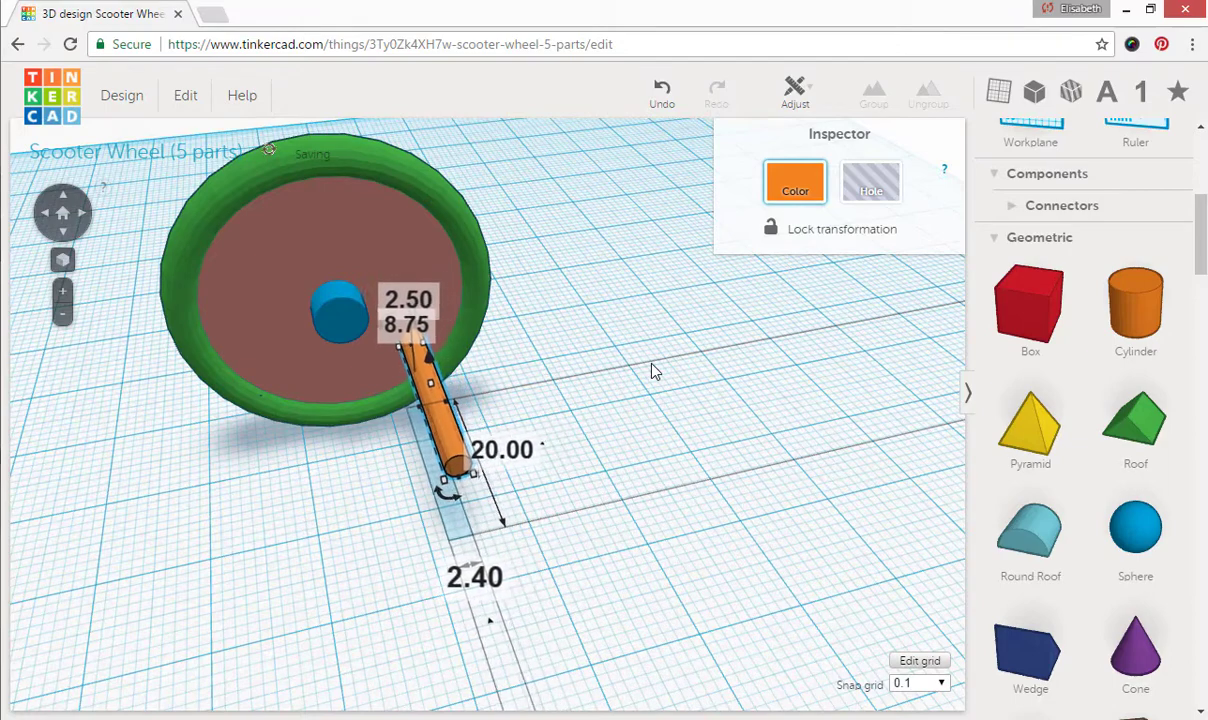
{"action": "key", "text": "Left"}
{"action": "key", "text": "Left"}
{"action": "key", "text": "Left"}
{"action": "key", "text": "Left"}
{"action": "key", "text": "Left"}
{"action": "key", "text": "Left"}
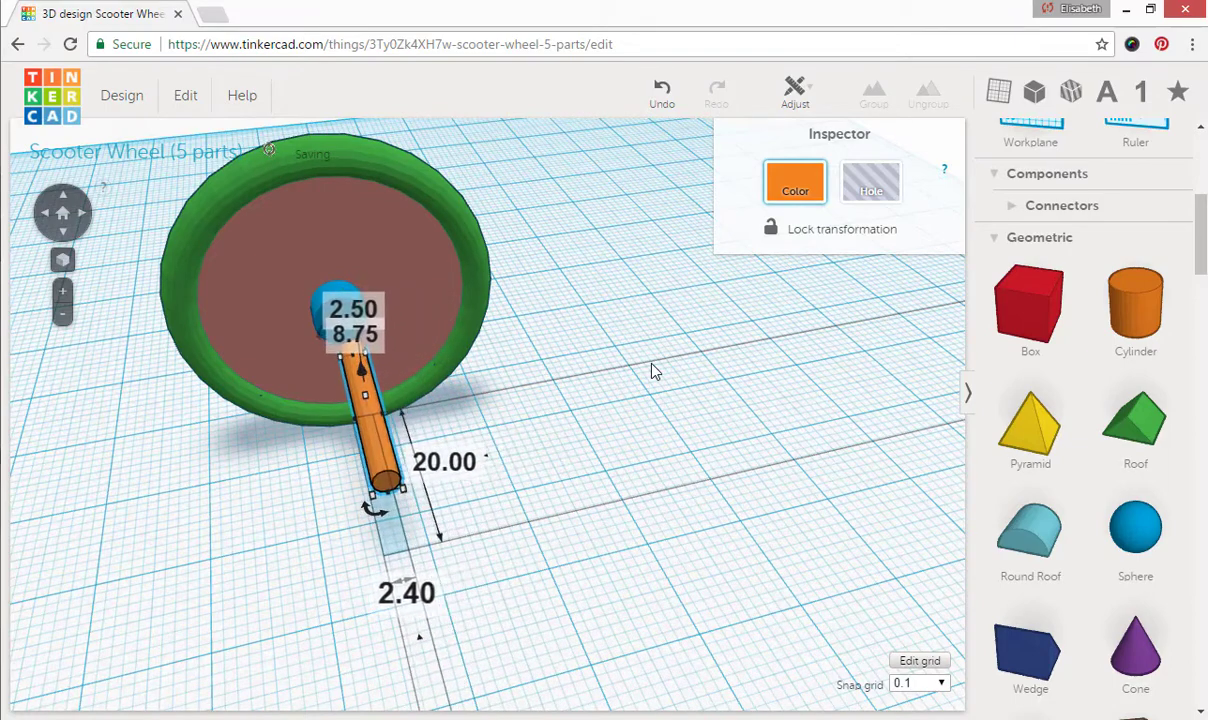
{"action": "key", "text": "Left"}
{"action": "key", "text": "Left"}
Align the orange axle pin to the middle of the wheel parts along the red axis.
{"action": "left_click", "coordinate": [578, 313]}
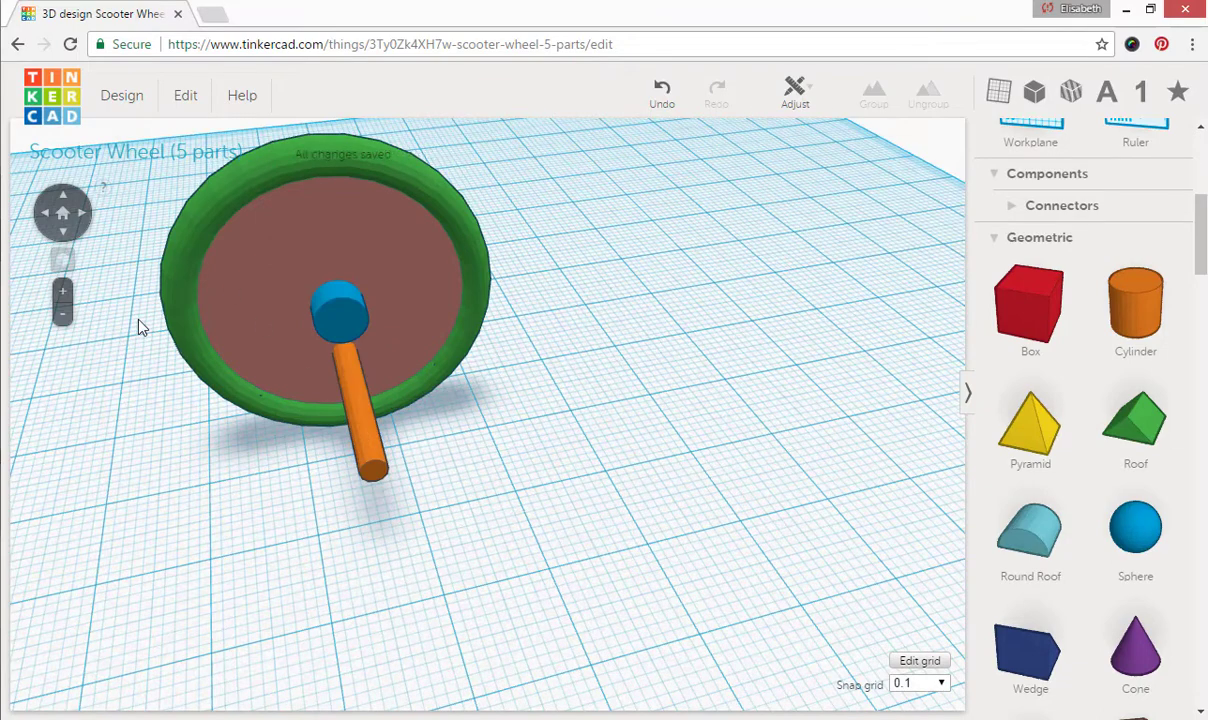
{"action": "left_click_drag", "start_coordinate": [121, 259], "coordinate": [553, 472]}
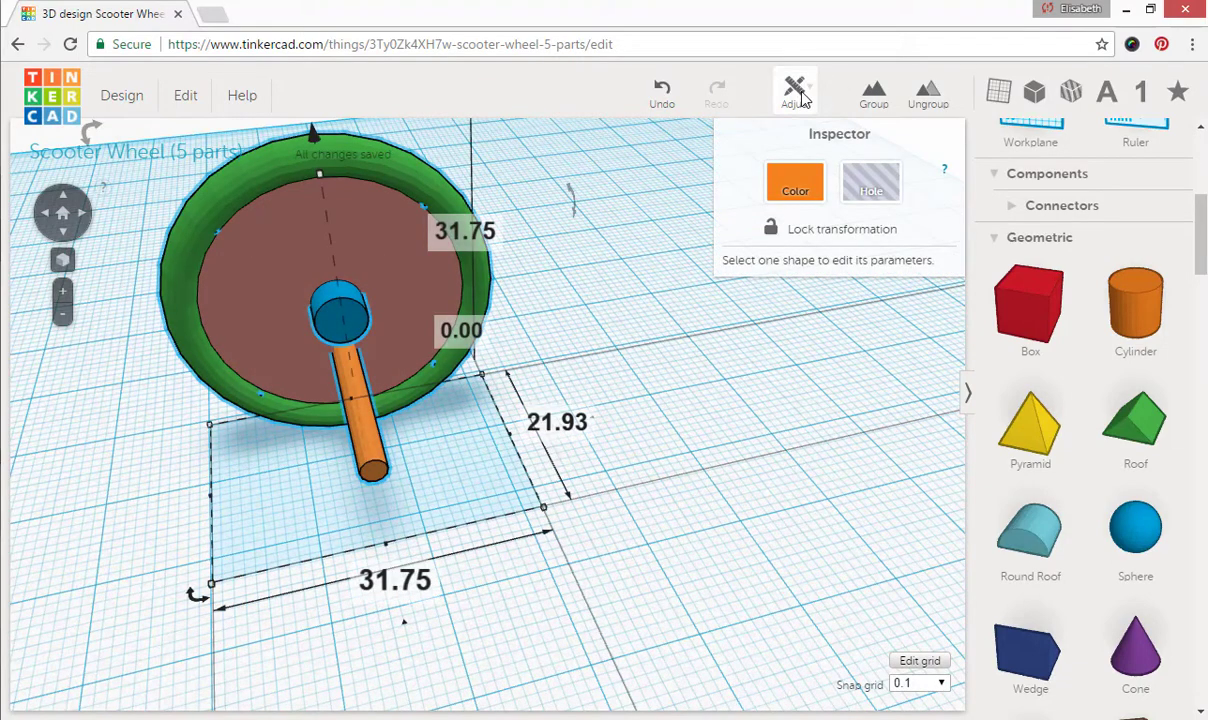
{"action": "left_click", "coordinate": [795, 95]}
{"action": "left_click", "coordinate": [803, 127]}
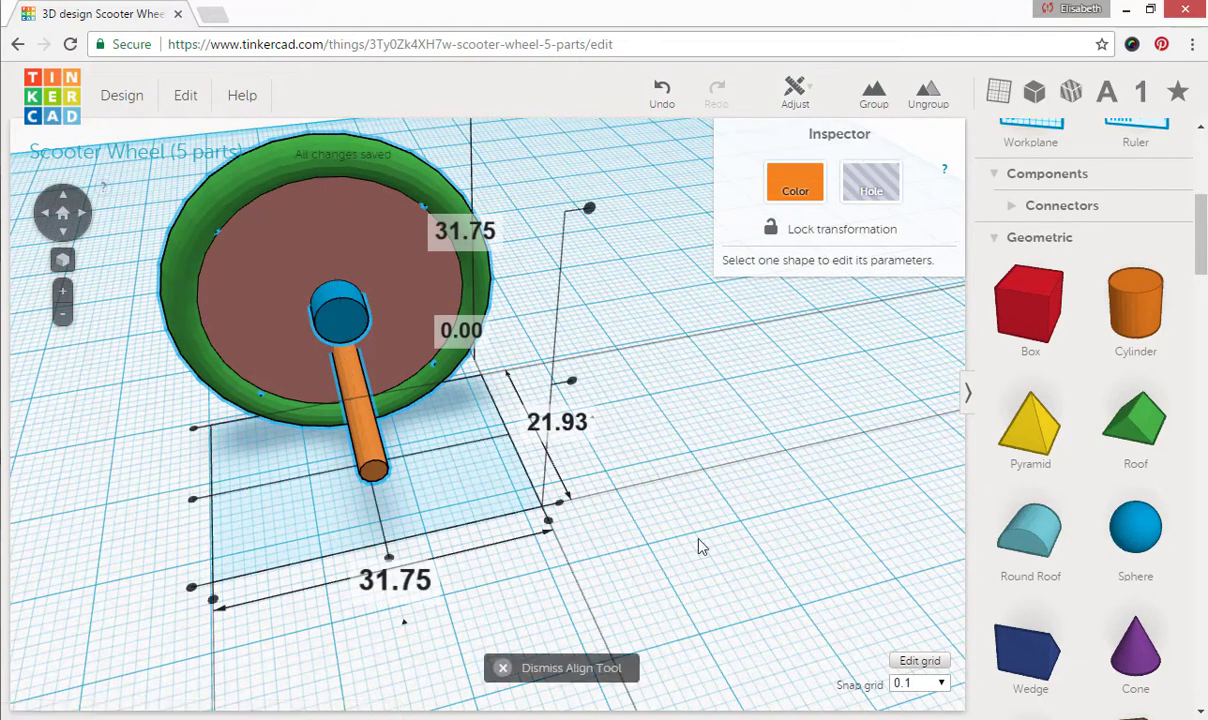
{"action": "left_click", "coordinate": [194, 503]}
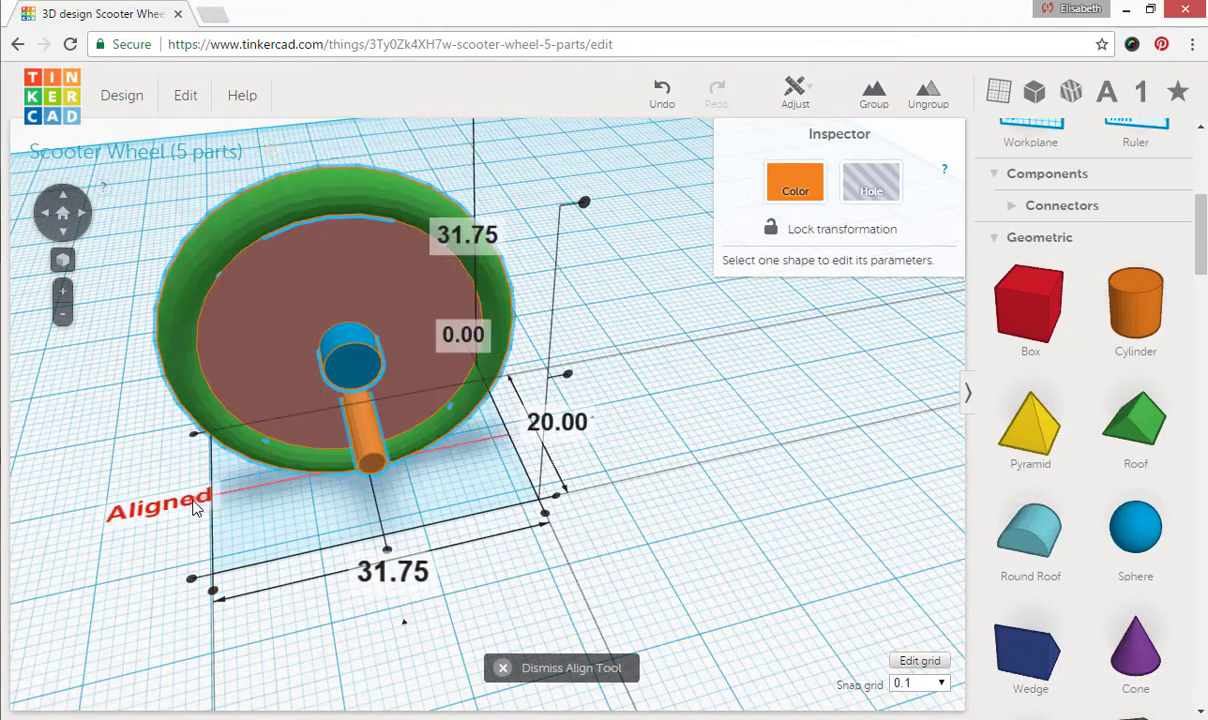
{"action": "left_click", "coordinate": [568, 375]}
{"action": "left_click", "coordinate": [670, 449]}
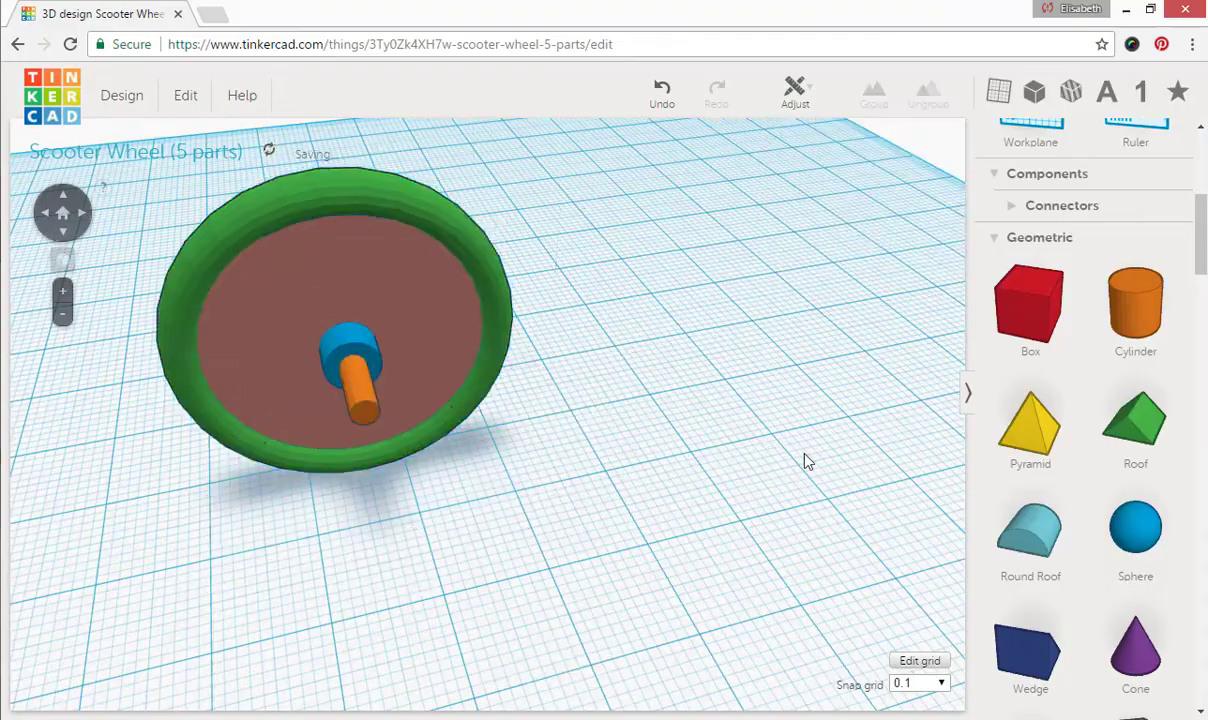
{"action": "right_click_drag", "start_coordinate": [801, 461], "coordinate": [440, 262]}
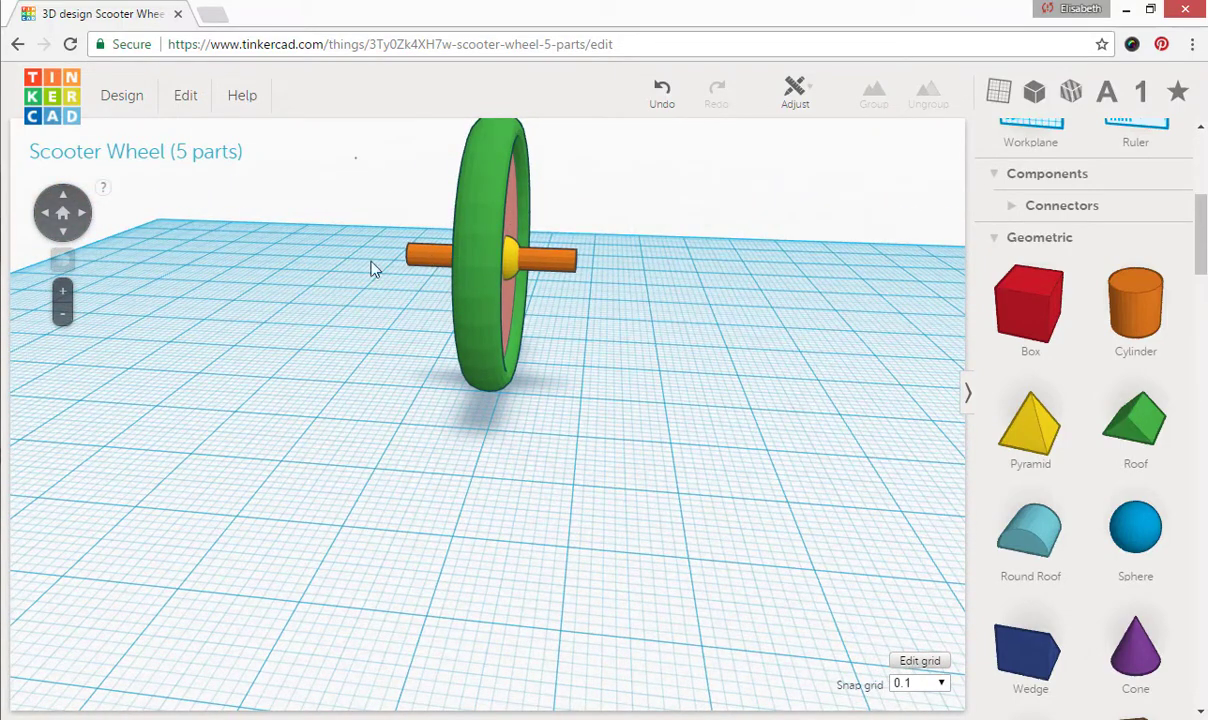
Zoom to the wheel and slide the orange axle five steps left through the hub.
{"action": "left_click_drag", "start_coordinate": [355, 155], "coordinate": [661, 418]}
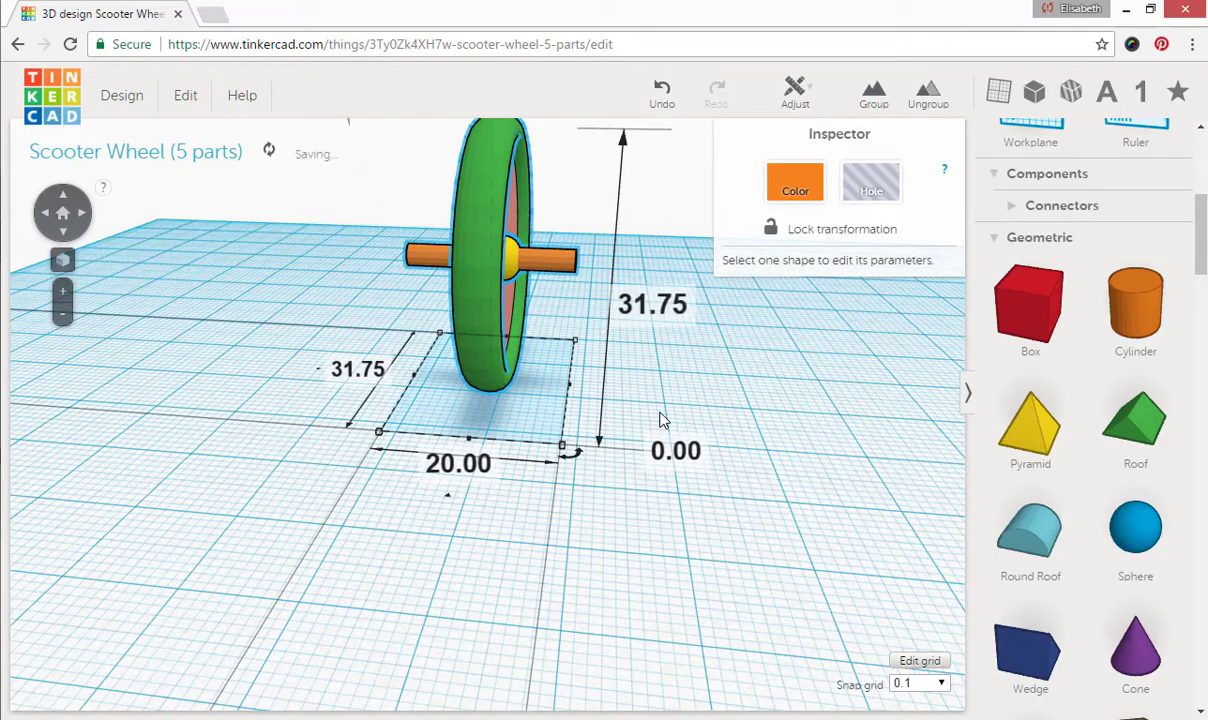
{"action": "key", "text": "f"}
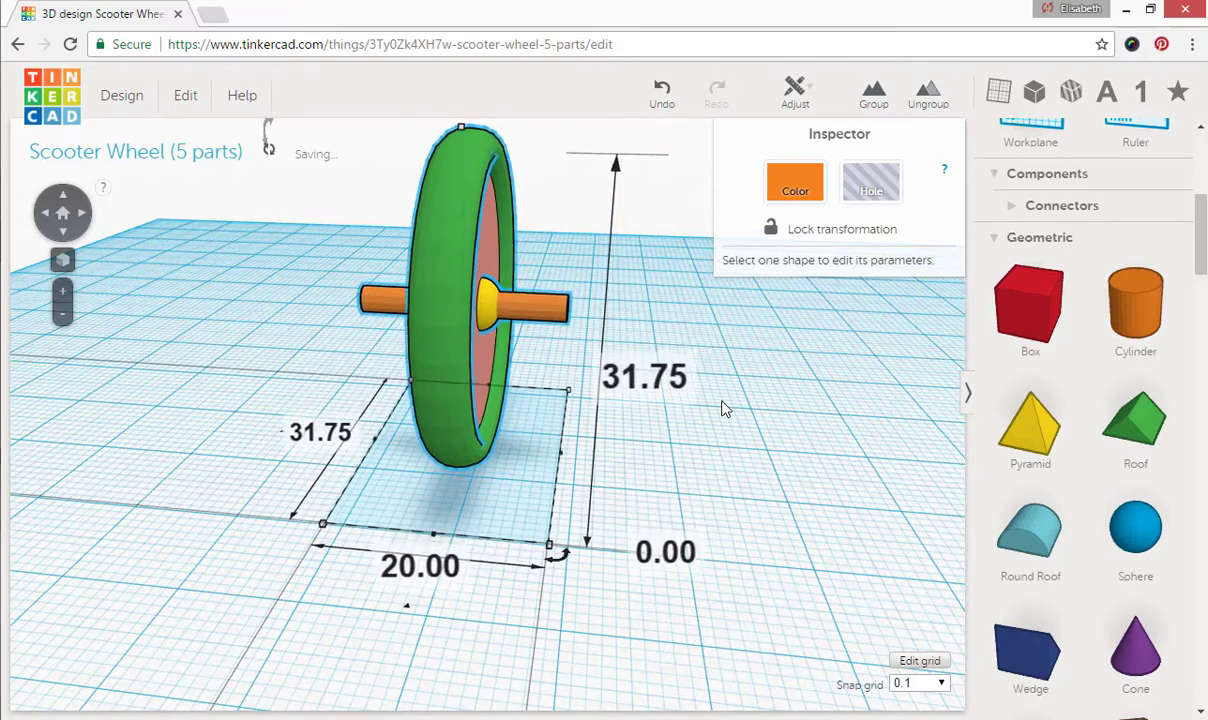
{"action": "left_click", "coordinate": [724, 408]}
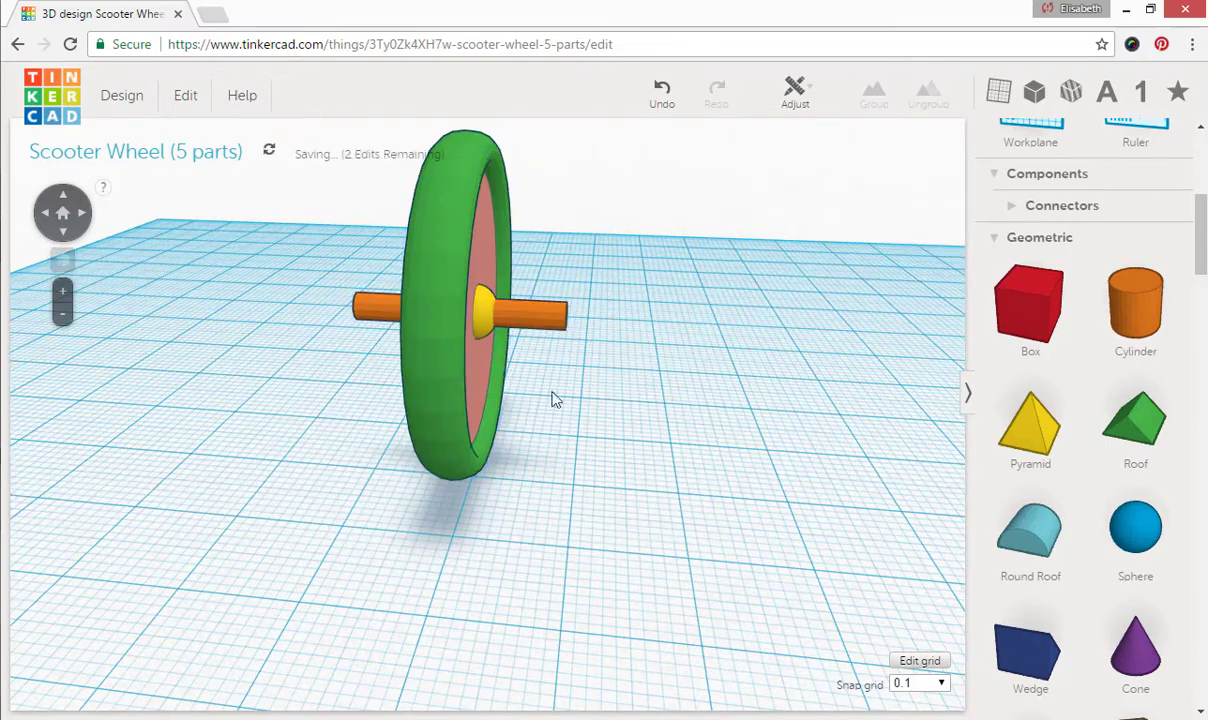
{"action": "left_click", "coordinate": [534, 327]}
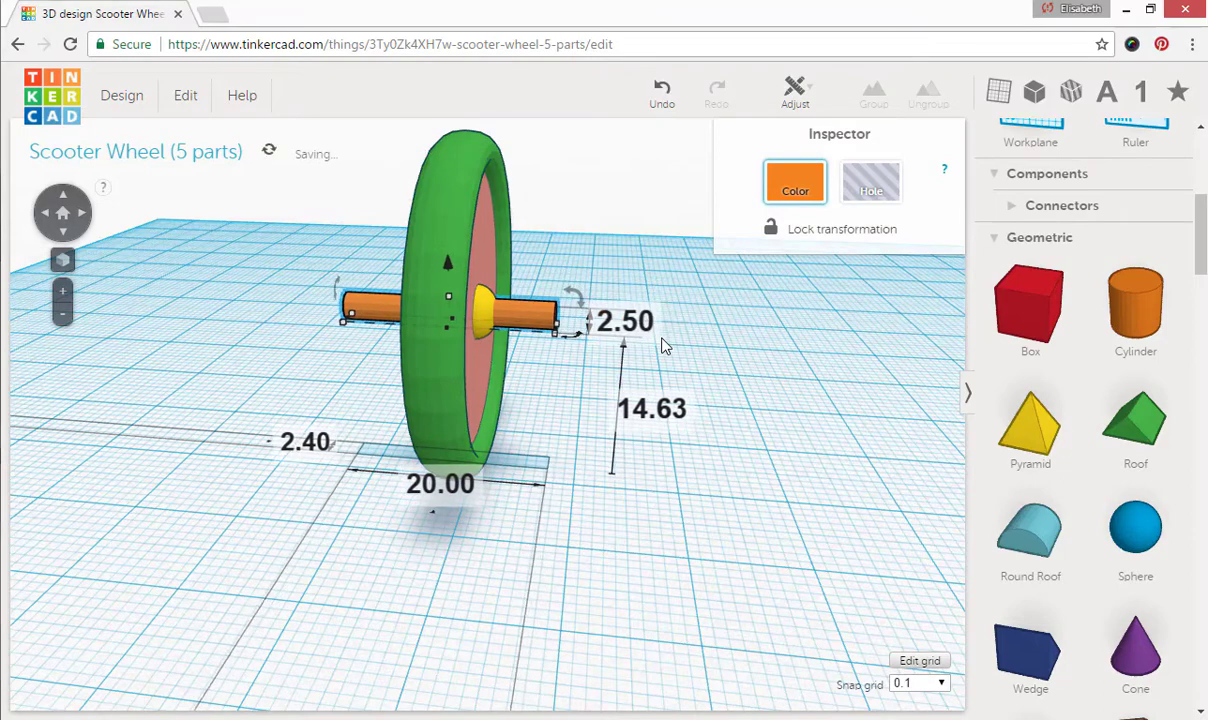
{"action": "key", "text": "Left"}
{"action": "key", "text": "Left"}
{"action": "key", "text": "Left"}
{"action": "key", "text": "Left"}
{"action": "key", "text": "Left"}
{"action": "key", "text": "Left"}
{"action": "key", "text": "Left"}
{"action": "key", "text": "Left"}
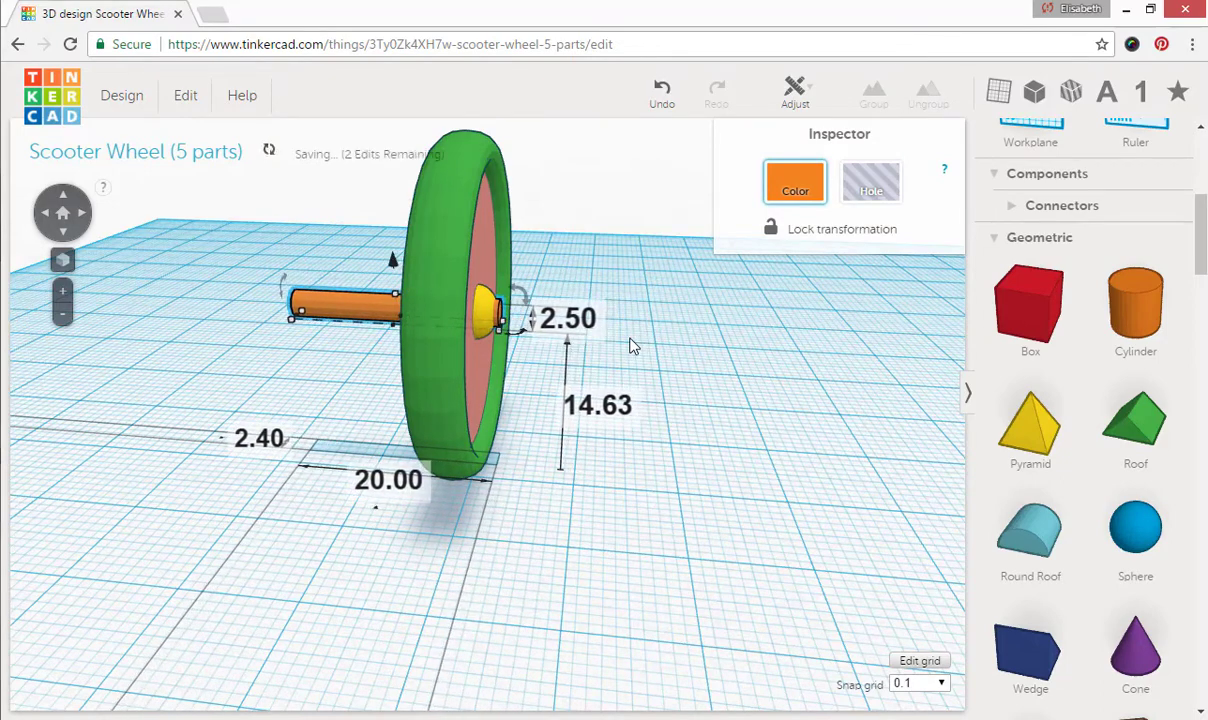
{"action": "key", "text": "Left"}
{"action": "key", "text": "Left"}
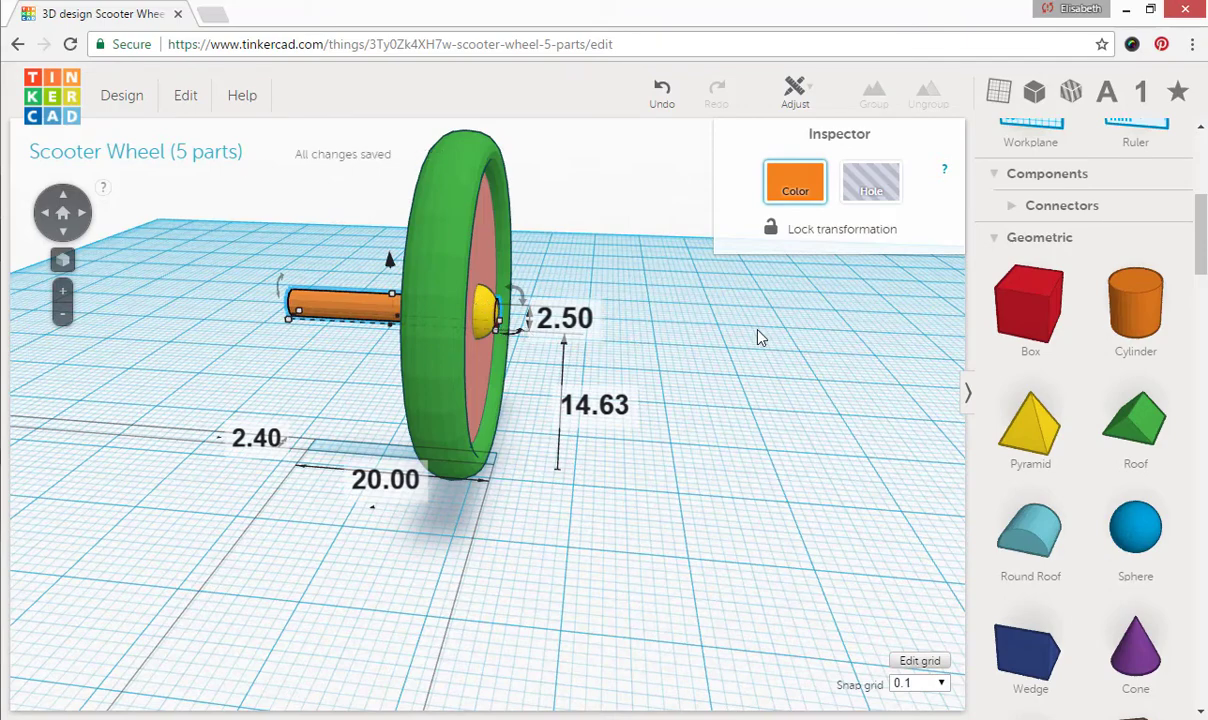
{"action": "key", "text": "Left"}
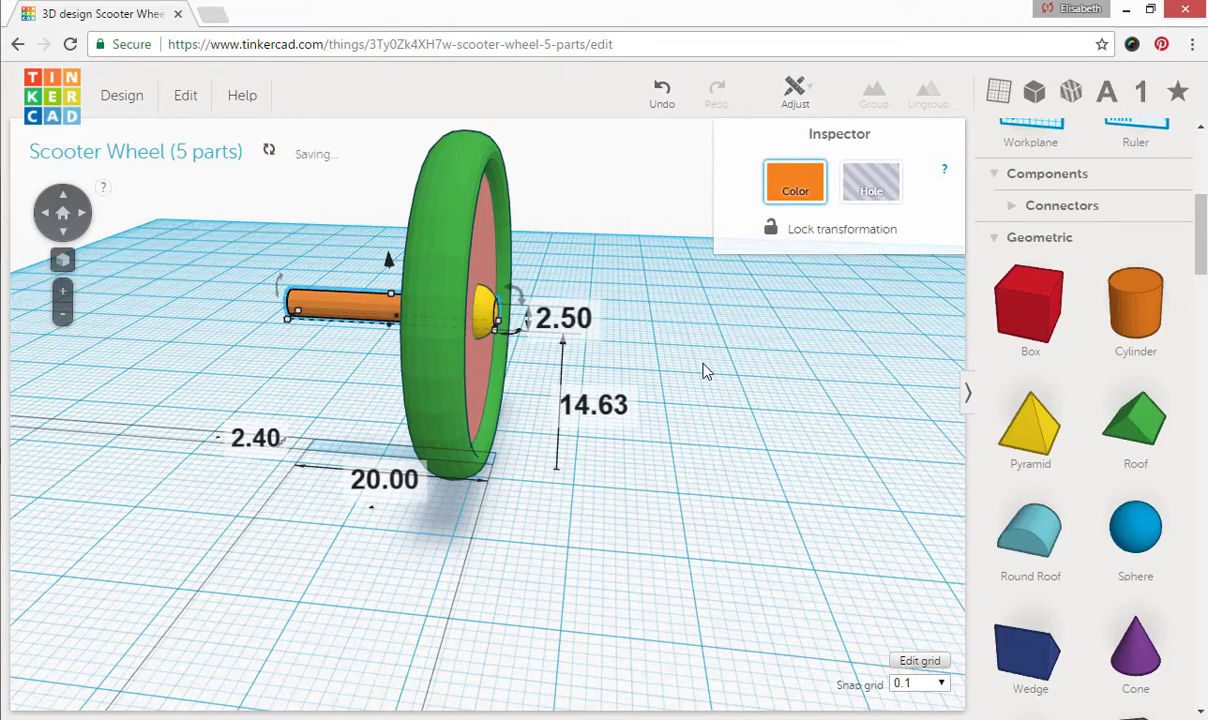
{"action": "key", "text": "Left"}
{"action": "key", "text": "Left"}
{"action": "key", "text": "Left"}
{"action": "key", "text": "Left"}
{"action": "key", "text": "Left"}
{"action": "key", "text": "Left"}
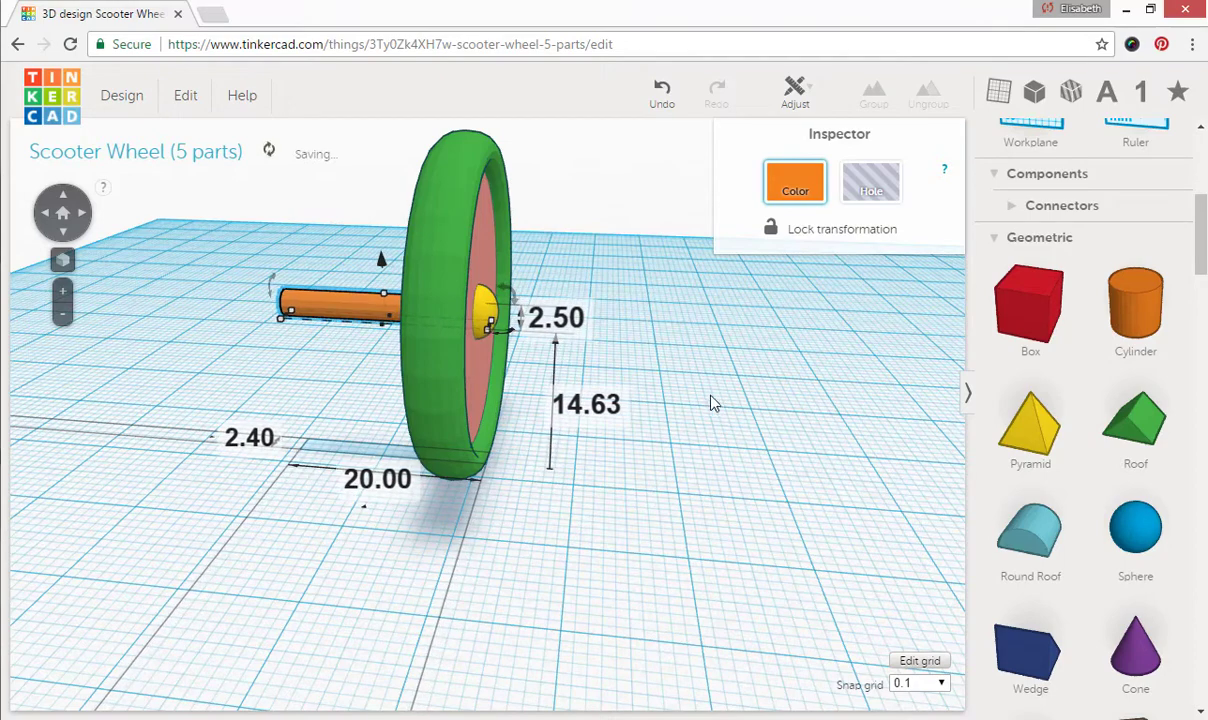
{"action": "key", "text": "Left"}
{"action": "key", "text": "Left"}
{"action": "key", "text": "Left"}
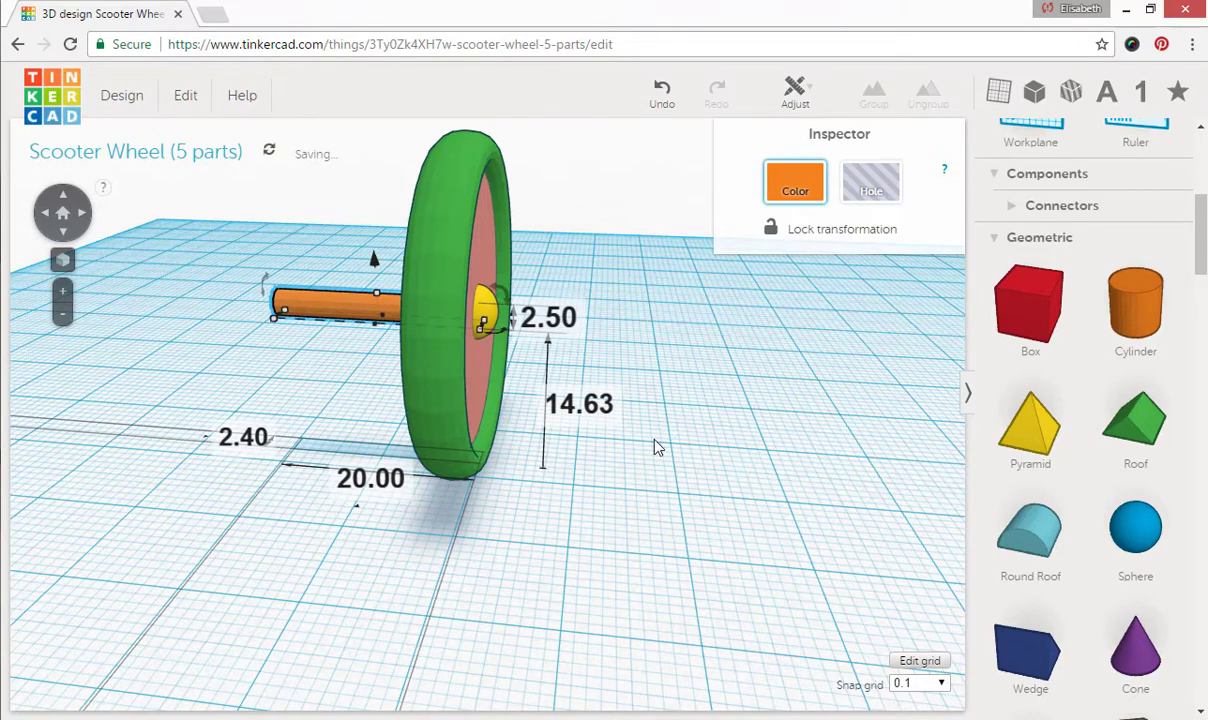
Orbit around the wheel to confirm the axle ends inside the yellow half-sphere.
{"action": "left_click", "coordinate": [596, 474]}
{"action": "right_click_drag", "start_coordinate": [596, 474], "coordinate": [720, 484]}
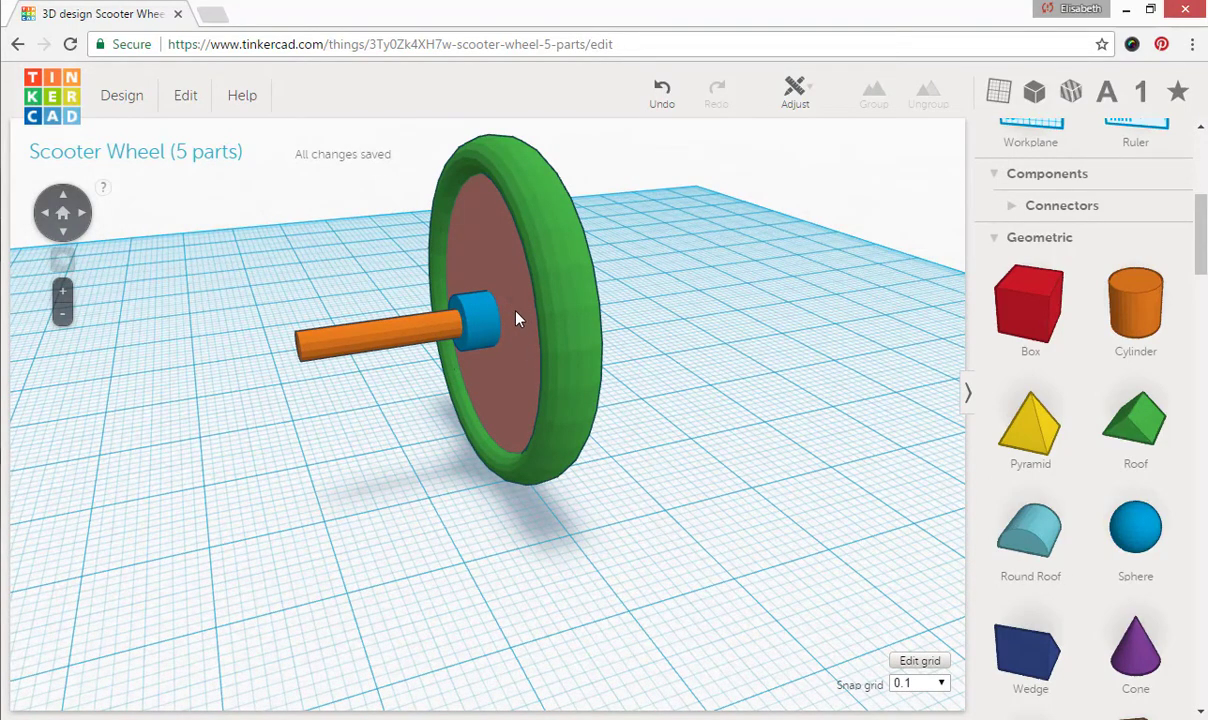
{"action": "right_click_drag", "start_coordinate": [707, 342], "coordinate": [533, 345]}
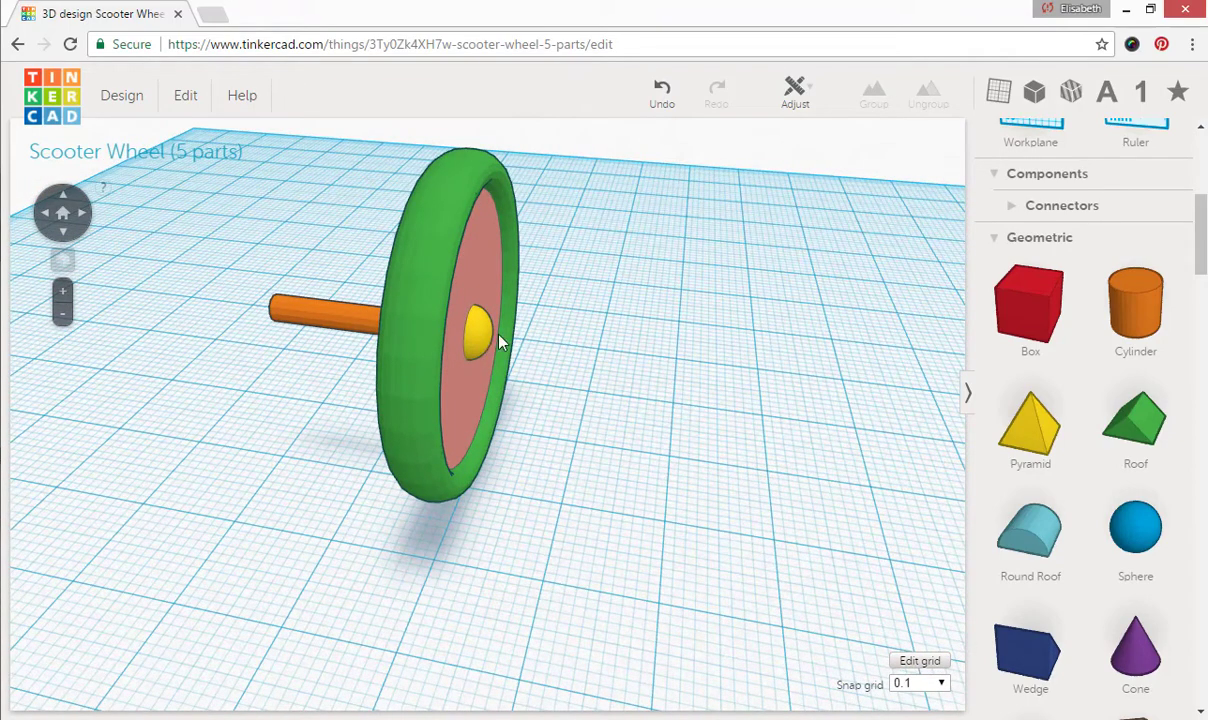
{"action": "right_click_drag", "start_coordinate": [752, 421], "coordinate": [345, 332]}
{"action": "left_click", "coordinate": [357, 315]}
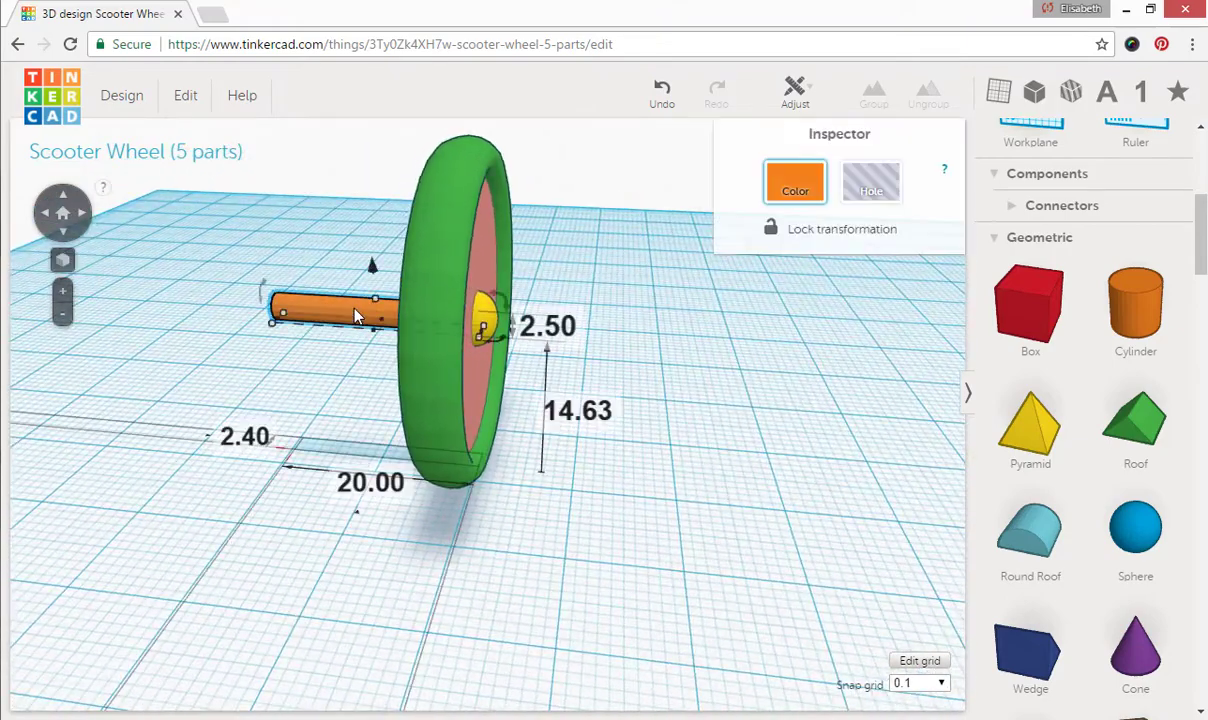
{"action": "right_click_drag", "start_coordinate": [616, 330], "coordinate": [674, 353]}
{"action": "left_click", "coordinate": [697, 366]}
Set the orange axle to Hole and group it with the wheel to cut the axle opening.
{"action": "left_click", "coordinate": [361, 322]}
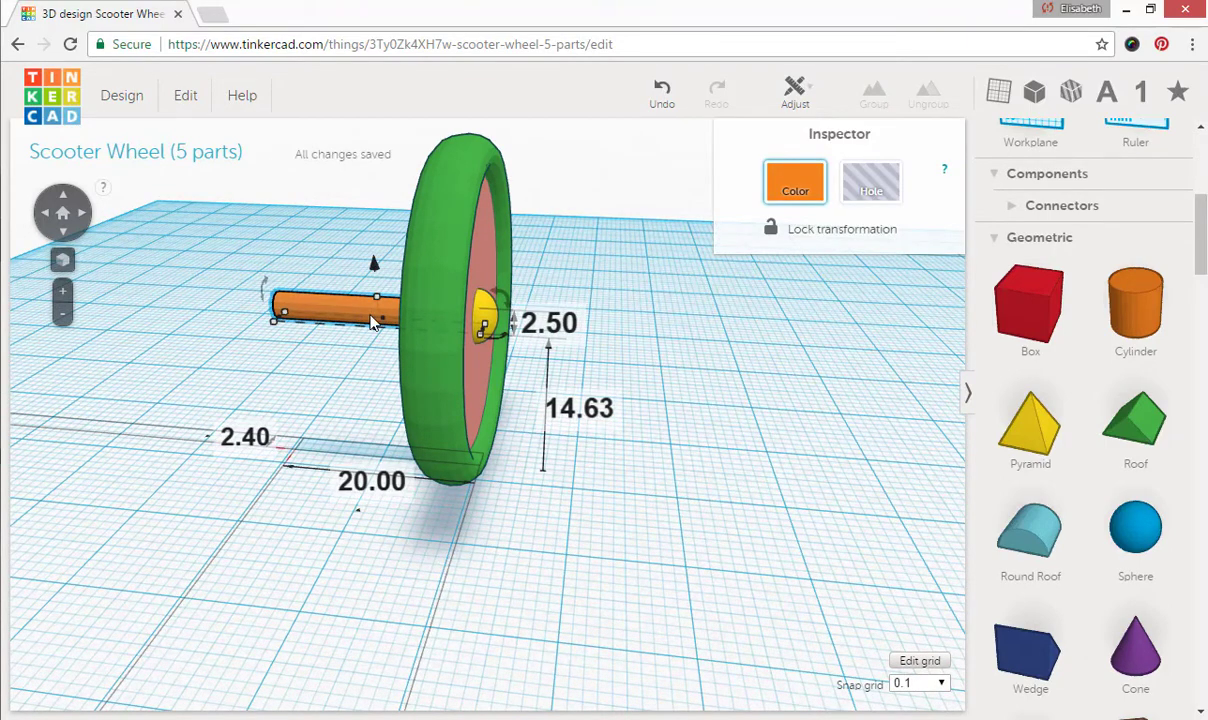
{"action": "left_click", "coordinate": [871, 183]}
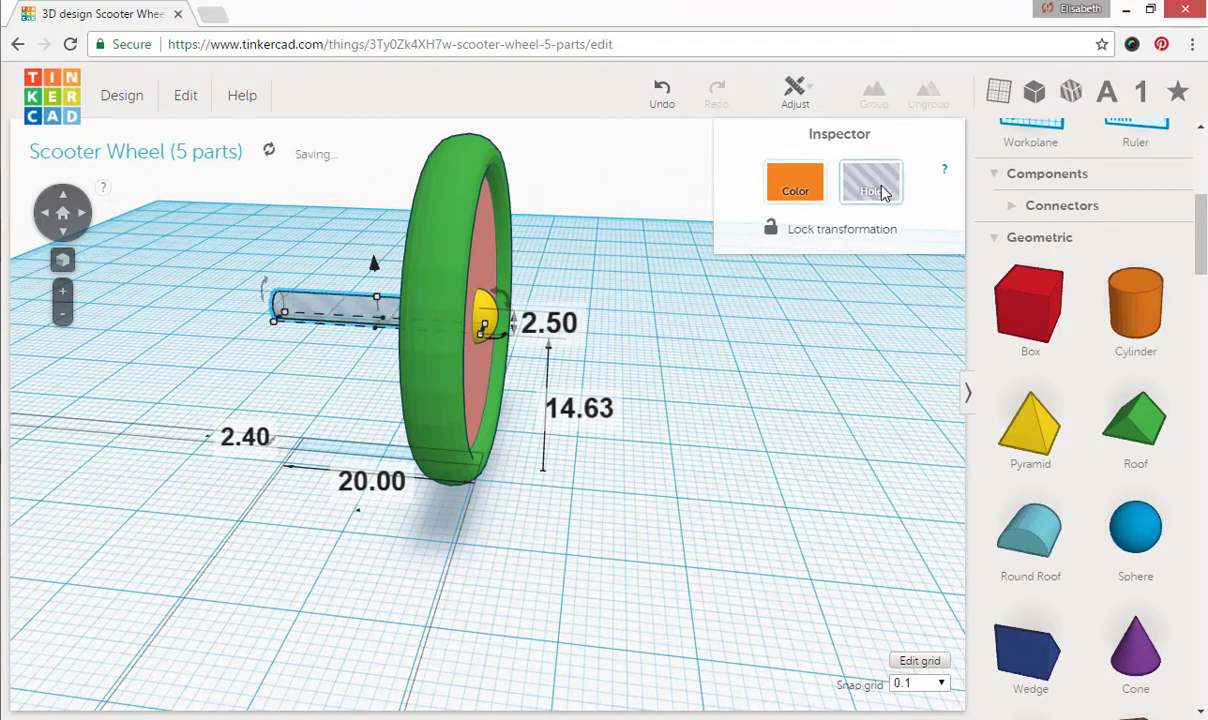
{"action": "left_click", "coordinate": [762, 331]}
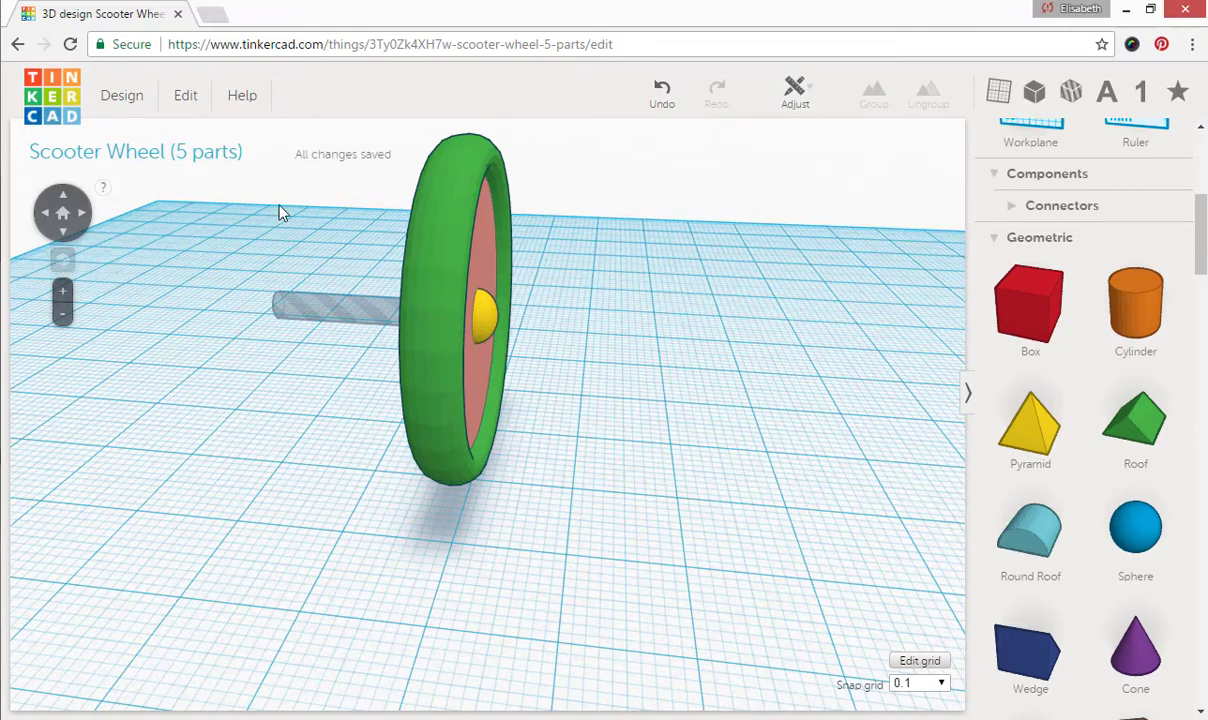
{"action": "left_click_drag", "start_coordinate": [280, 208], "coordinate": [600, 470]}
{"action": "left_click", "coordinate": [873, 95]}
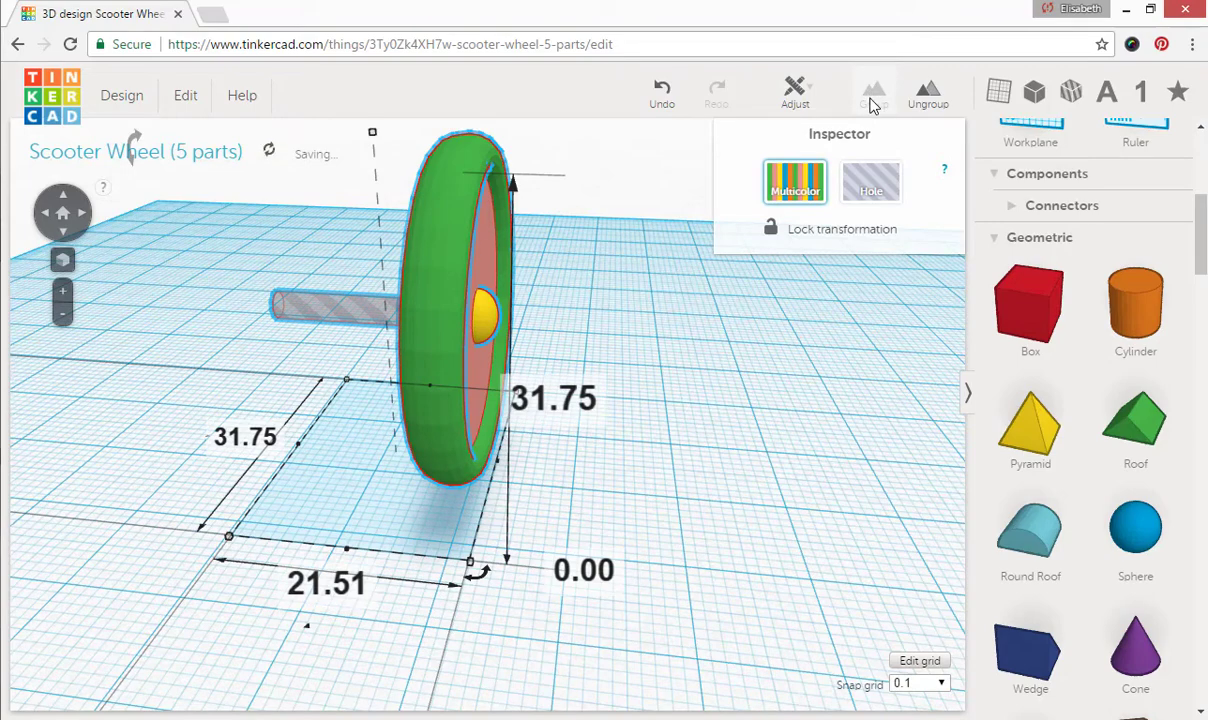
{"action": "left_click", "coordinate": [700, 316]}
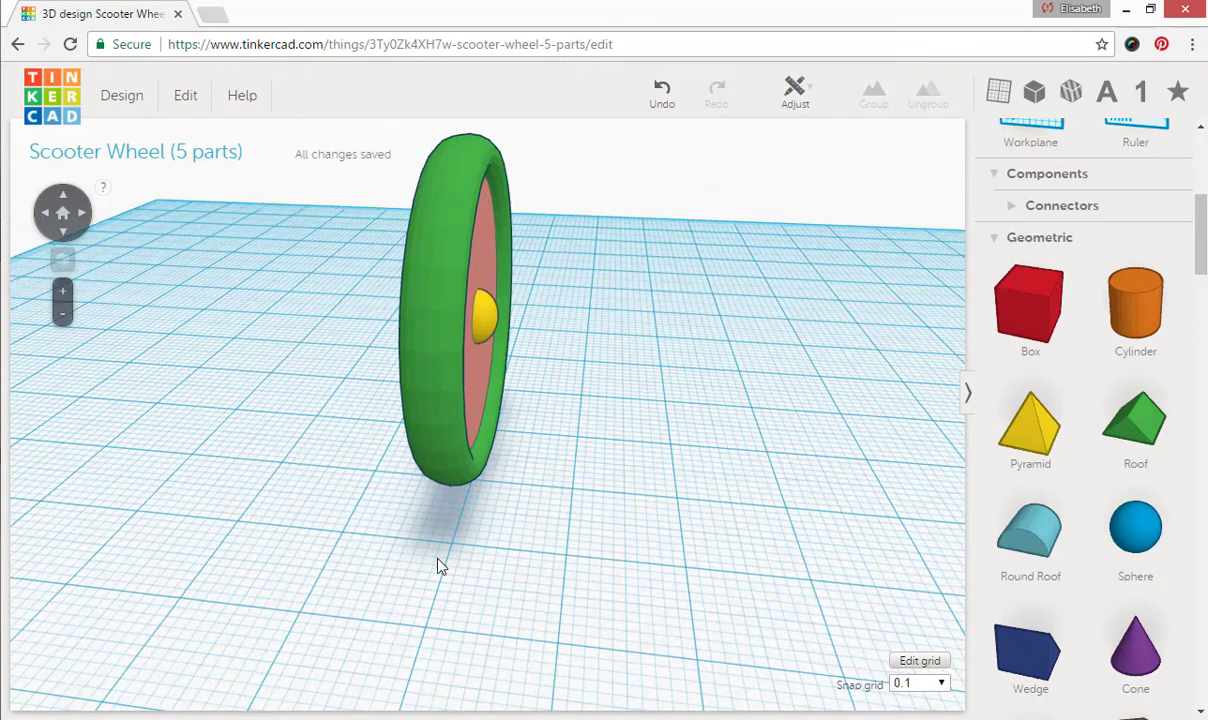
{"action": "right_click_drag", "start_coordinate": [445, 563], "coordinate": [608, 514]}
{"action": "scroll", "coordinate": [760, 518], "scroll_direction": "up", "scroll_amount": 5}
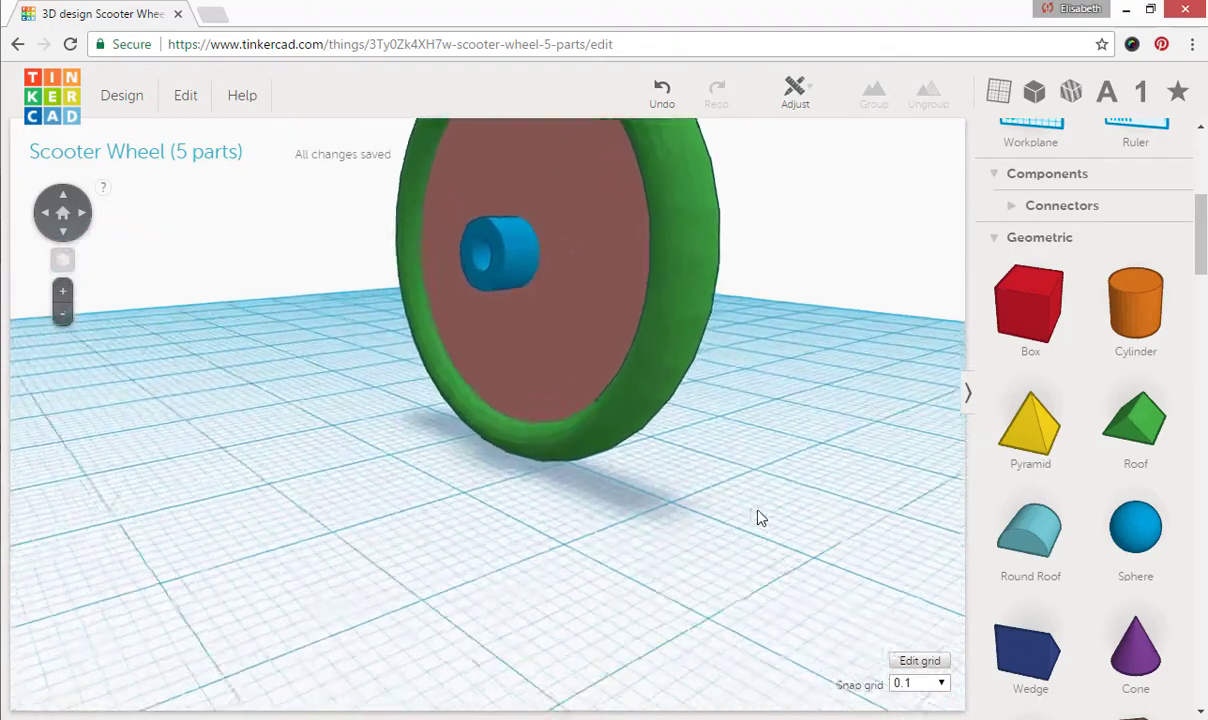
{"action": "right_click_drag", "start_coordinate": [548, 551], "coordinate": [697, 576]}
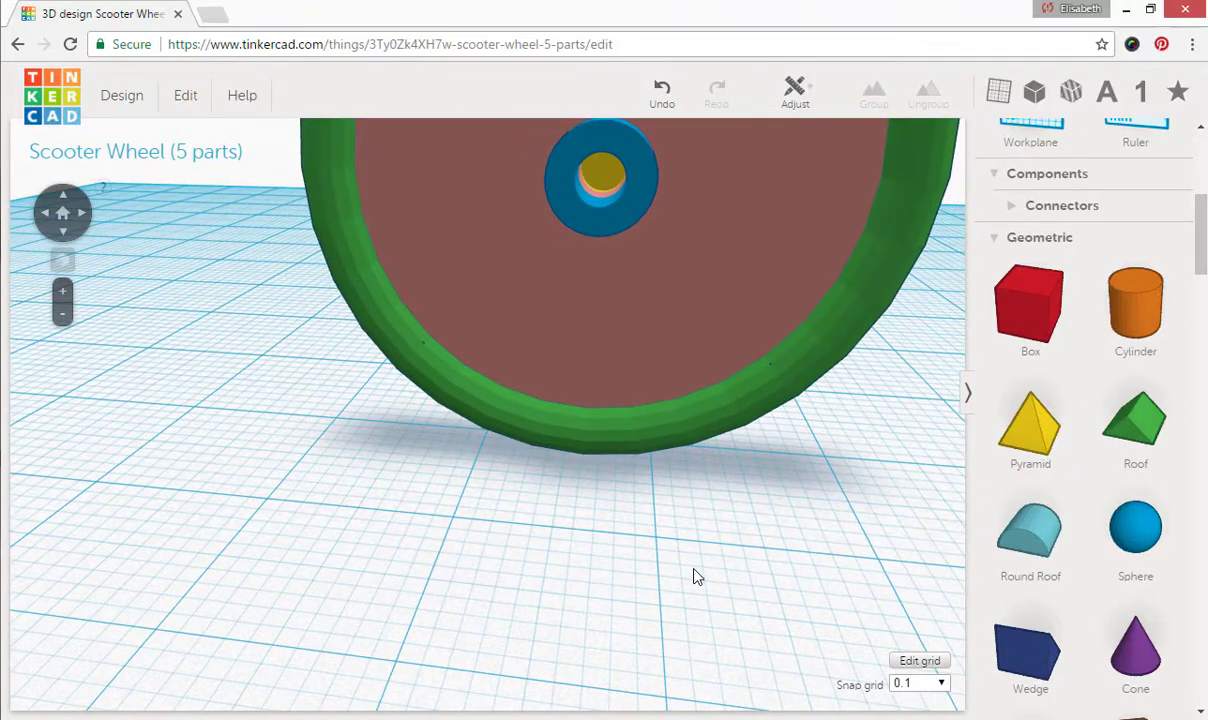
{"action": "mouse_move", "coordinate": [696, 574]}
{"action": "right_mouse_down"}
{"action": "mouse_move", "coordinate": [671, 580]}
{"action": "mouse_move", "coordinate": [697, 595]}
{"action": "right_mouse_up"}
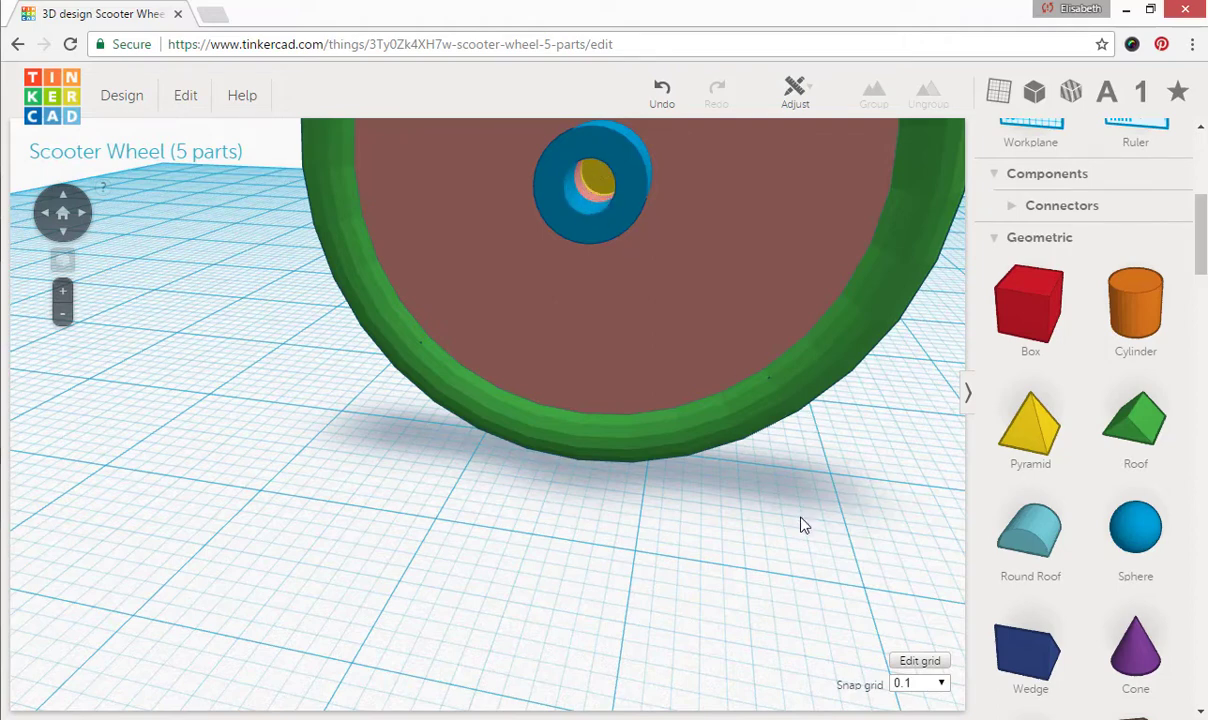
{"action": "scroll", "coordinate": [790, 515], "scroll_direction": "down", "scroll_amount": 5}
{"action": "right_click_drag", "start_coordinate": [801, 445], "coordinate": [512, 458]}
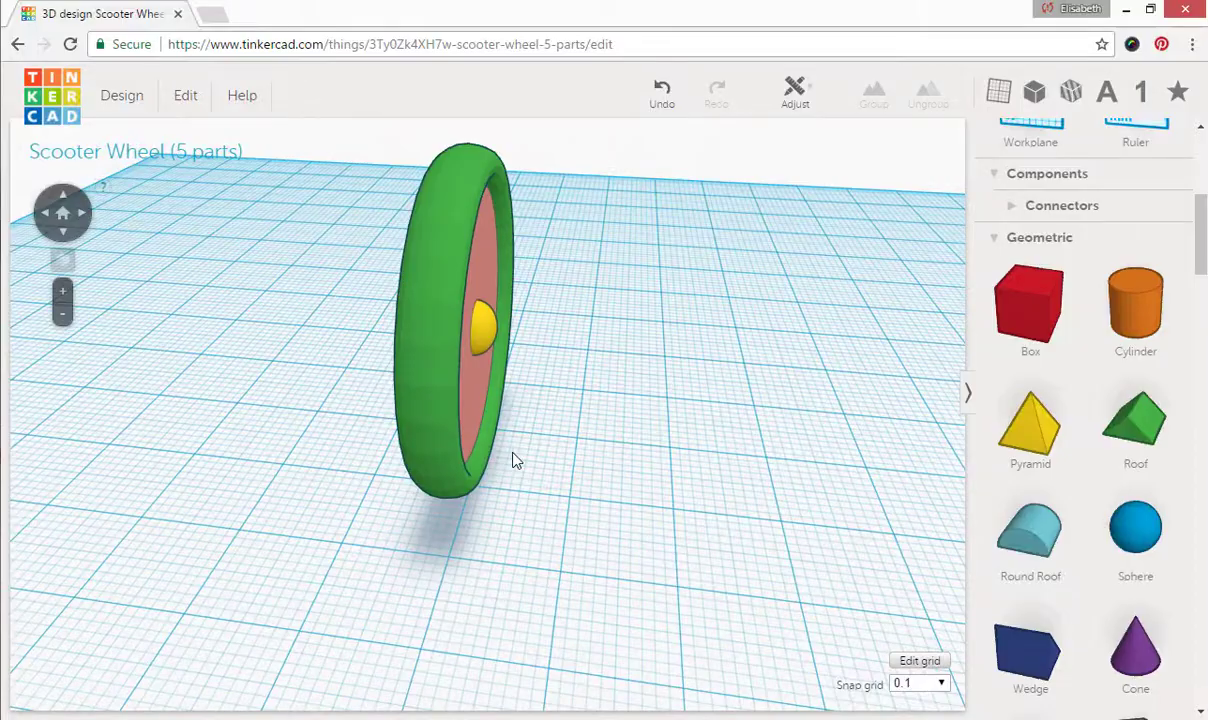